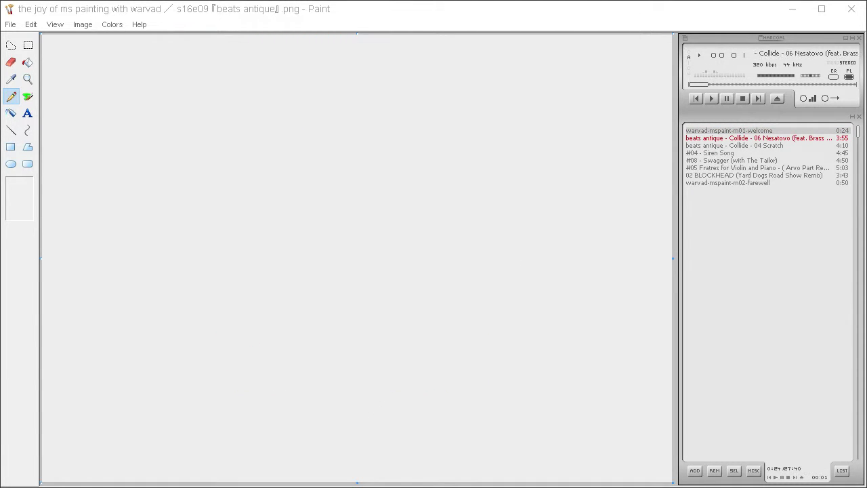
Set the drawing colour to a light warm grey with red 194, green 187 and blue 186
{"action": "left_click", "coordinate": [112, 25]}
{"action": "left_click", "coordinate": [121, 41]}
{"action": "left_click", "coordinate": [461, 325]}
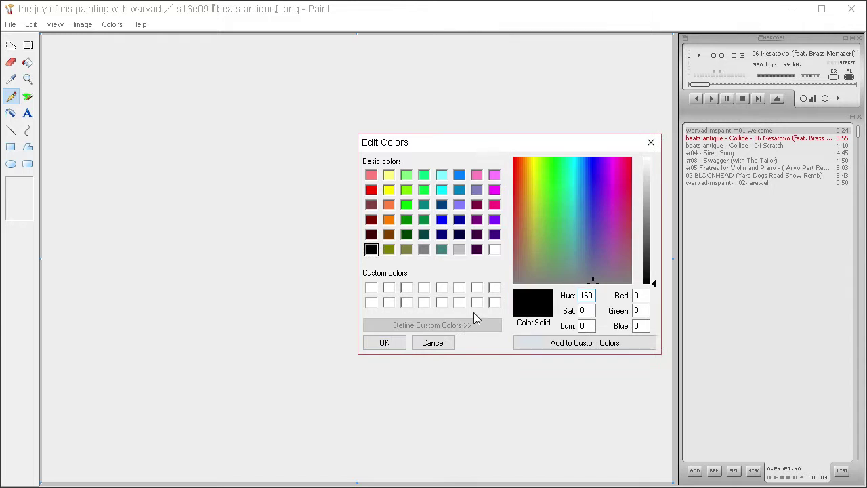
{"action": "left_click", "coordinate": [518, 277]}
{"action": "left_click", "coordinate": [649, 193]}
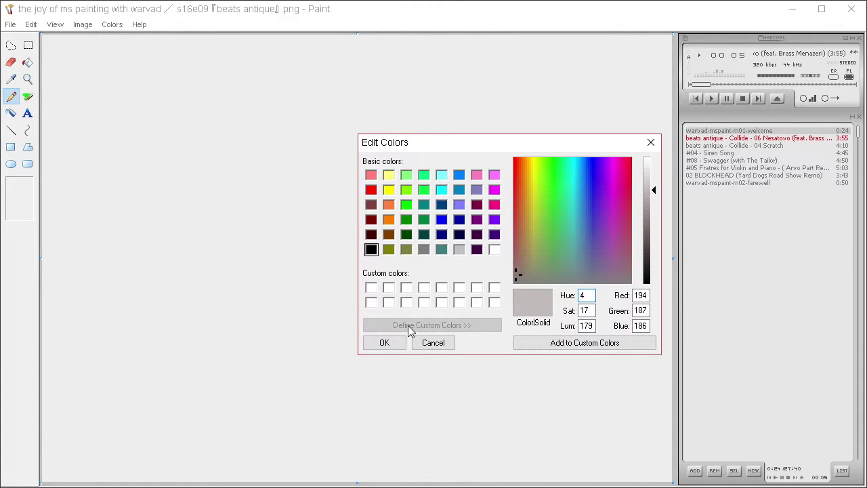
{"action": "left_click", "coordinate": [384, 342]}
Mix a light sandy tan as the drawing colour and flood-fill the entire blank canvas with it
{"action": "left_click", "coordinate": [112, 25]}
{"action": "left_click", "coordinate": [121, 40]}
{"action": "left_click", "coordinate": [432, 325]}
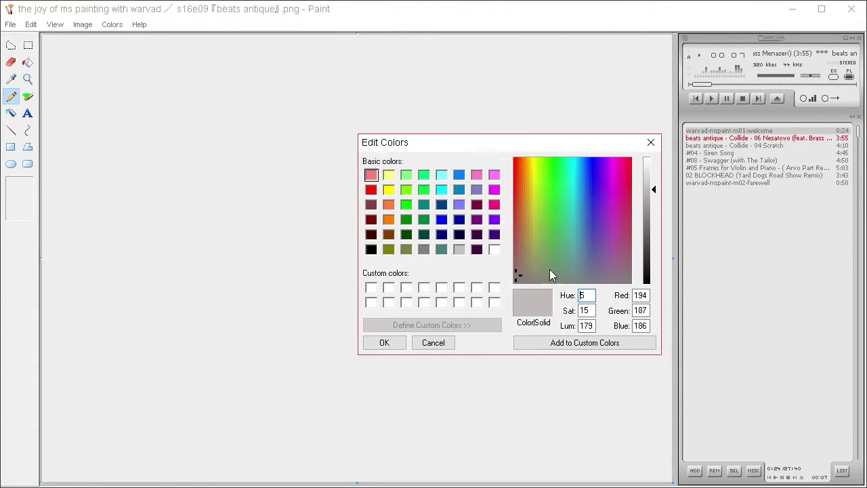
{"action": "left_click", "coordinate": [524, 193]}
{"action": "left_click_drag", "start_coordinate": [524, 194], "coordinate": [526, 211]}
{"action": "mouse_move", "coordinate": [655, 200]}
{"action": "left_mouse_down"}
{"action": "mouse_move", "coordinate": [656, 174]}
{"action": "mouse_move", "coordinate": [655, 189]}
{"action": "left_mouse_up"}
{"action": "left_click_drag", "start_coordinate": [533, 242], "coordinate": [531, 234]}
{"action": "left_click_drag", "start_coordinate": [649, 190], "coordinate": [641, 196]}
{"action": "left_click", "coordinate": [384, 342]}
{"action": "left_click", "coordinate": [27, 62]}
{"action": "left_click", "coordinate": [134, 40]}
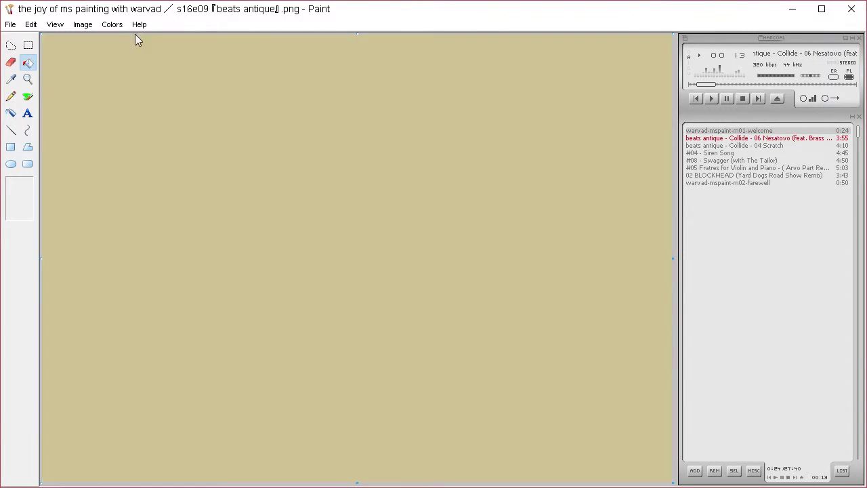
Change the drawing colour to a dark, desaturated greenish grey for the sketch outlines
{"action": "left_click", "coordinate": [112, 25]}
{"action": "left_click", "coordinate": [122, 47]}
{"action": "left_click", "coordinate": [485, 329]}
{"action": "left_click", "coordinate": [654, 260]}
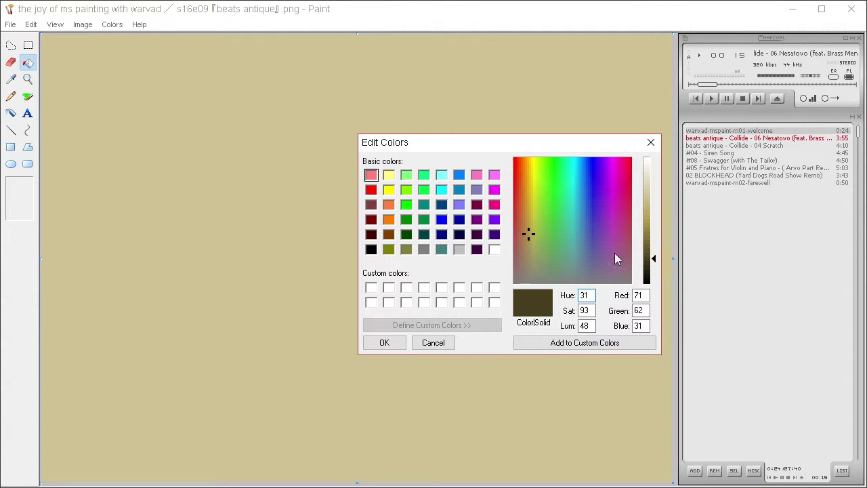
{"action": "left_click", "coordinate": [525, 265]}
{"action": "left_click", "coordinate": [543, 276]}
{"action": "left_click_drag", "start_coordinate": [654, 256], "coordinate": [655, 242]}
{"action": "left_click", "coordinate": [377, 345]}
Brush the first cat's face on the canvas's left half: lidded oval eye, narrow second eye, triangular nose, jagged mouth and curved jaw
{"action": "left_click", "coordinate": [28, 96]}
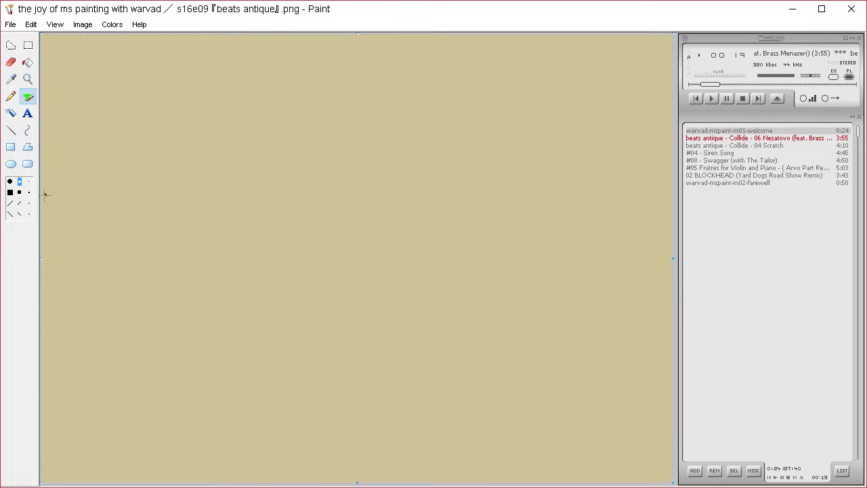
{"action": "mouse_move", "coordinate": [231, 172]}
{"action": "left_mouse_down"}
{"action": "mouse_move", "coordinate": [206, 200]}
{"action": "mouse_move", "coordinate": [261, 200]}
{"action": "mouse_move", "coordinate": [254, 177]}
{"action": "mouse_move", "coordinate": [231, 173]}
{"action": "mouse_move", "coordinate": [239, 201]}
{"action": "left_mouse_up"}
{"action": "left_click_drag", "start_coordinate": [329, 201], "coordinate": [332, 203]}
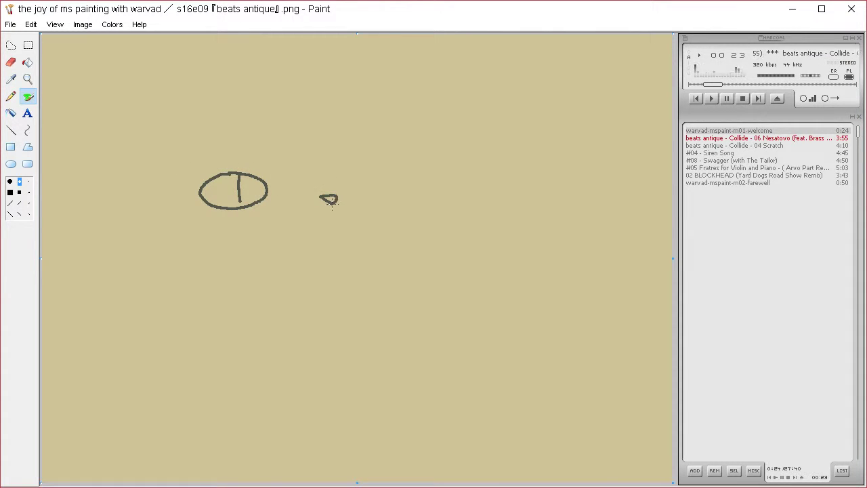
{"action": "mouse_move", "coordinate": [359, 173]}
{"action": "left_mouse_down"}
{"action": "mouse_move", "coordinate": [355, 195]}
{"action": "mouse_move", "coordinate": [357, 171]}
{"action": "left_mouse_up"}
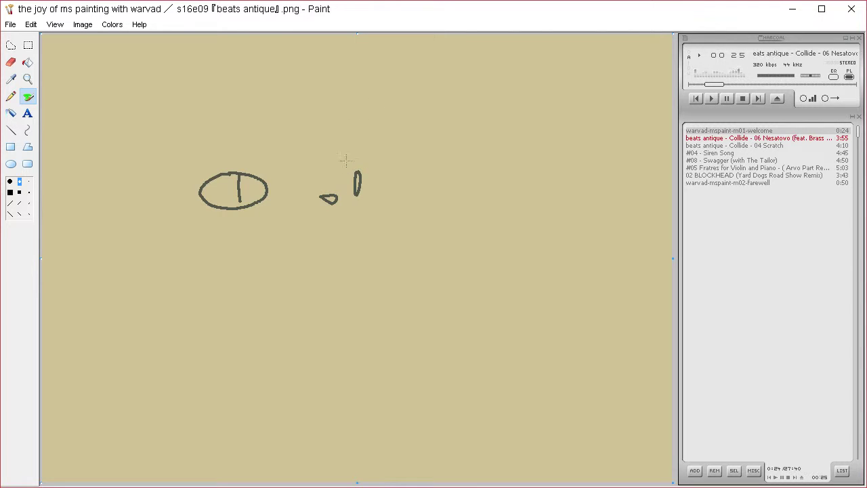
{"action": "mouse_move", "coordinate": [377, 198]}
{"action": "left_mouse_down"}
{"action": "mouse_move", "coordinate": [338, 221]}
{"action": "mouse_move", "coordinate": [243, 229]}
{"action": "mouse_move", "coordinate": [185, 221]}
{"action": "left_mouse_up"}
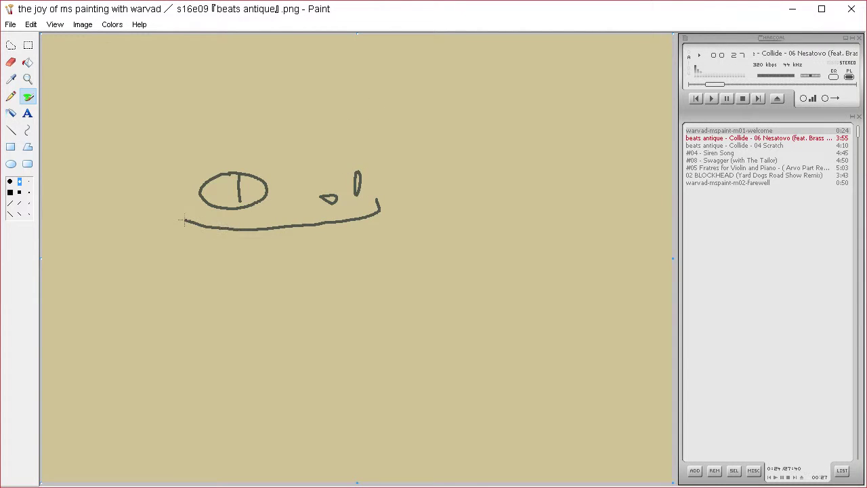
{"action": "mouse_move", "coordinate": [333, 203]}
{"action": "left_mouse_down"}
{"action": "mouse_move", "coordinate": [333, 221]}
{"action": "mouse_move", "coordinate": [278, 208]}
{"action": "mouse_move", "coordinate": [271, 220]}
{"action": "left_mouse_up"}
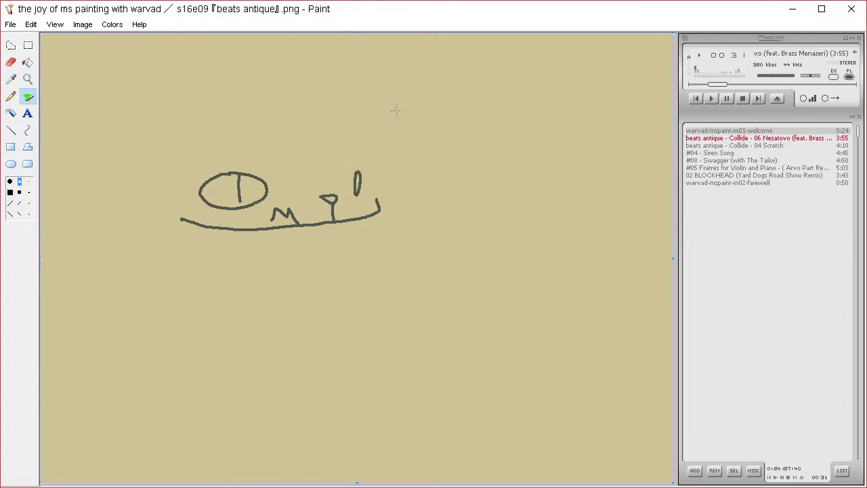
{"action": "left_click_drag", "start_coordinate": [183, 178], "coordinate": [286, 173]}
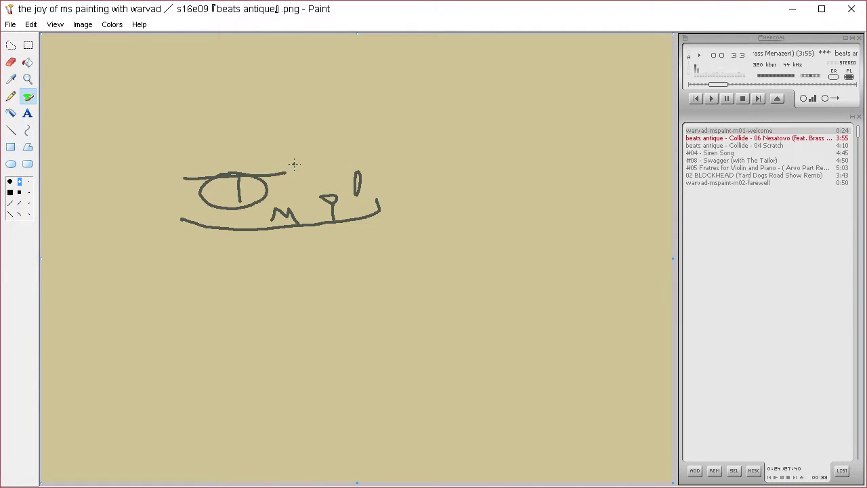
Brush the first cat's pointed ear and forehead line, its long neck and back lines, and a straight front leg
{"action": "mouse_move", "coordinate": [186, 134]}
{"action": "left_mouse_down"}
{"action": "mouse_move", "coordinate": [237, 77]}
{"action": "mouse_move", "coordinate": [263, 130]}
{"action": "mouse_move", "coordinate": [326, 152]}
{"action": "left_mouse_up"}
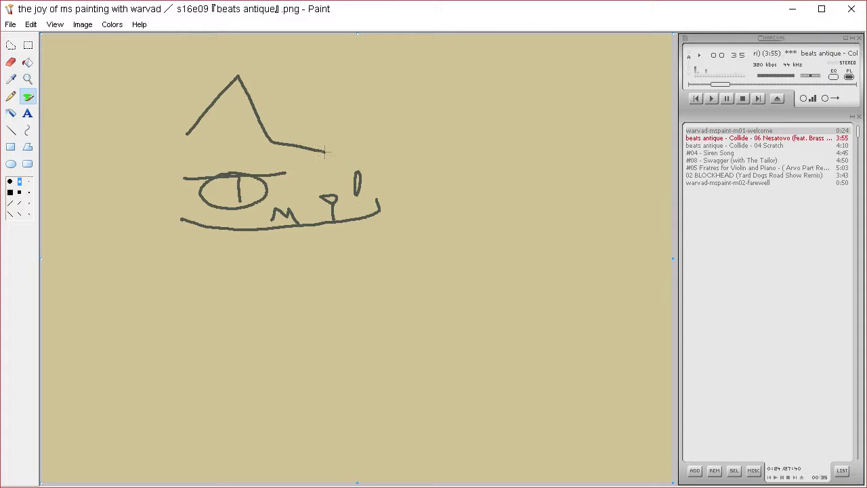
{"action": "mouse_move", "coordinate": [232, 228]}
{"action": "left_mouse_down"}
{"action": "mouse_move", "coordinate": [215, 282]}
{"action": "mouse_move", "coordinate": [164, 358]}
{"action": "left_mouse_up"}
{"action": "mouse_move", "coordinate": [266, 230]}
{"action": "left_mouse_down"}
{"action": "mouse_move", "coordinate": [256, 271]}
{"action": "mouse_move", "coordinate": [162, 451]}
{"action": "left_mouse_up"}
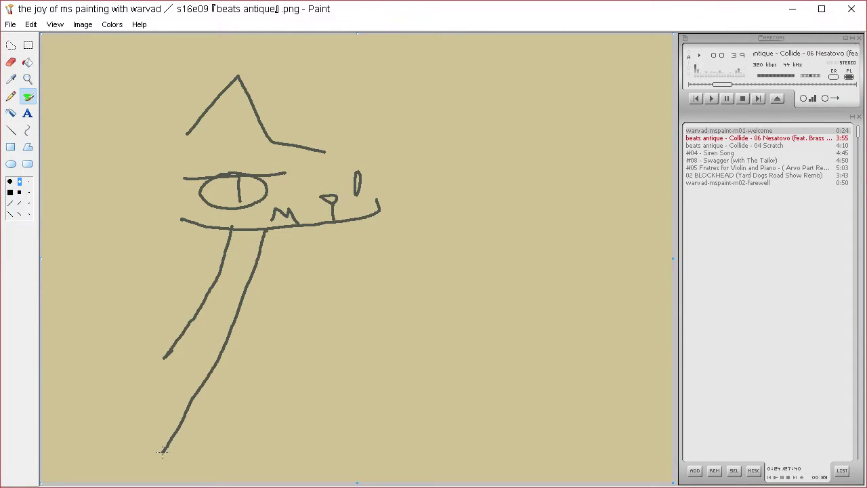
{"action": "mouse_move", "coordinate": [248, 273]}
{"action": "left_mouse_down"}
{"action": "mouse_move", "coordinate": [240, 462]}
{"action": "mouse_move", "coordinate": [271, 427]}
{"action": "mouse_move", "coordinate": [267, 373]}
{"action": "left_mouse_up"}
Brush the first cat's raised front paw below its jaw, with rounded toes, pads, a pointed claw and two arm lines
{"action": "mouse_move", "coordinate": [328, 303]}
{"action": "left_mouse_down"}
{"action": "mouse_move", "coordinate": [316, 273]}
{"action": "mouse_move", "coordinate": [335, 285]}
{"action": "mouse_move", "coordinate": [339, 271]}
{"action": "mouse_move", "coordinate": [356, 267]}
{"action": "mouse_move", "coordinate": [358, 284]}
{"action": "mouse_move", "coordinate": [370, 276]}
{"action": "mouse_move", "coordinate": [378, 285]}
{"action": "mouse_move", "coordinate": [352, 303]}
{"action": "mouse_move", "coordinate": [332, 337]}
{"action": "left_mouse_up"}
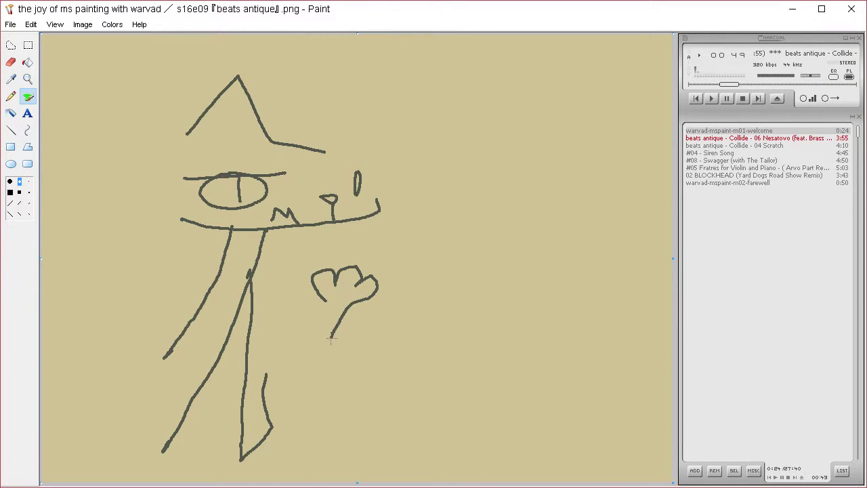
{"action": "left_click_drag", "start_coordinate": [325, 302], "coordinate": [294, 348]}
{"action": "mouse_move", "coordinate": [339, 290]}
{"action": "left_mouse_down"}
{"action": "mouse_move", "coordinate": [333, 301]}
{"action": "mouse_move", "coordinate": [355, 293]}
{"action": "mouse_move", "coordinate": [345, 277]}
{"action": "mouse_move", "coordinate": [389, 267]}
{"action": "left_mouse_up"}
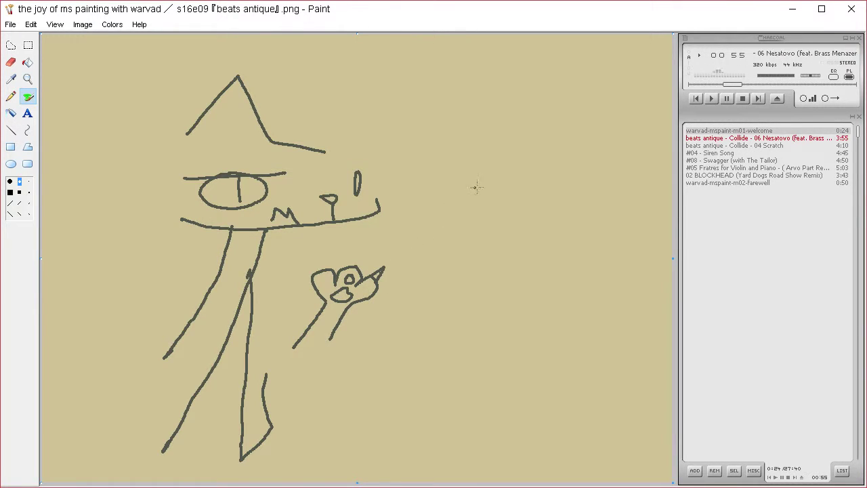
Brush the second cat's two round slit-pupil eyes and small nose on the canvas's right half, crossing each eye with a slanted lid line
{"action": "mouse_move", "coordinate": [498, 186]}
{"action": "left_mouse_down"}
{"action": "mouse_move", "coordinate": [467, 185]}
{"action": "mouse_move", "coordinate": [449, 209]}
{"action": "mouse_move", "coordinate": [481, 226]}
{"action": "mouse_move", "coordinate": [507, 213]}
{"action": "mouse_move", "coordinate": [500, 193]}
{"action": "mouse_move", "coordinate": [466, 205]}
{"action": "mouse_move", "coordinate": [469, 225]}
{"action": "mouse_move", "coordinate": [475, 183]}
{"action": "left_mouse_up"}
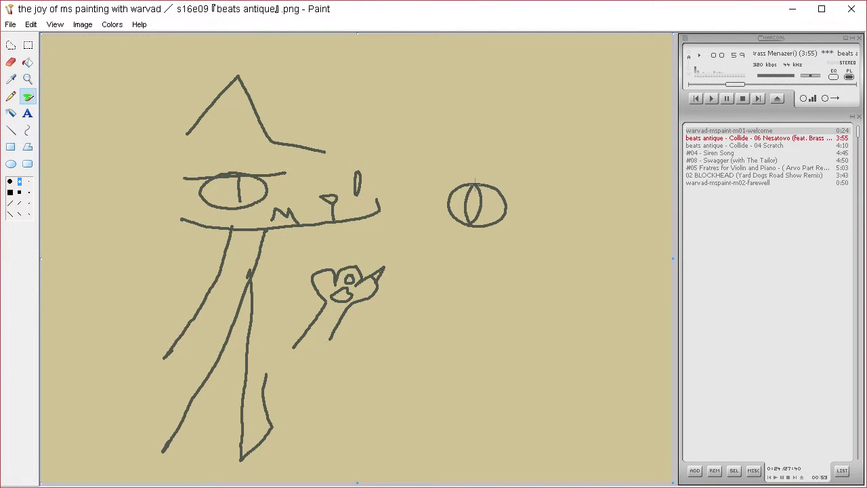
{"action": "mouse_move", "coordinate": [522, 233]}
{"action": "left_mouse_down"}
{"action": "mouse_move", "coordinate": [532, 230]}
{"action": "mouse_move", "coordinate": [523, 227]}
{"action": "left_mouse_up"}
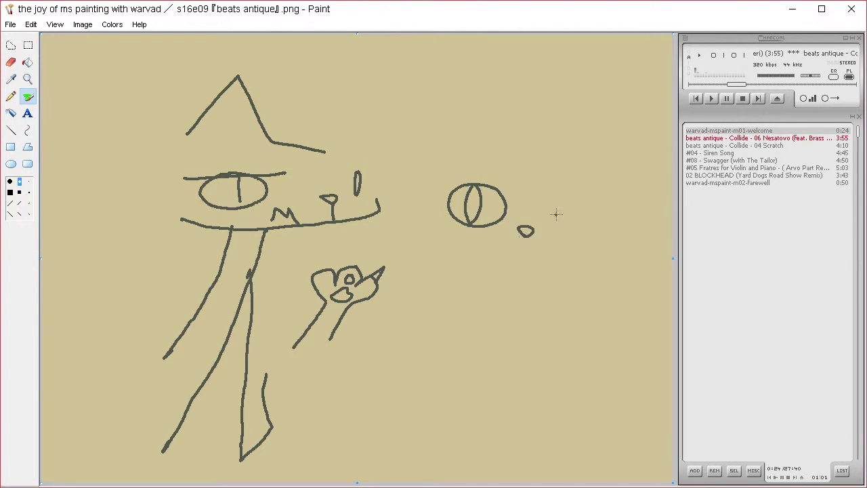
{"action": "mouse_move", "coordinate": [568, 198]}
{"action": "left_mouse_down"}
{"action": "mouse_move", "coordinate": [555, 233]}
{"action": "mouse_move", "coordinate": [579, 229]}
{"action": "mouse_move", "coordinate": [581, 205]}
{"action": "mouse_move", "coordinate": [565, 199]}
{"action": "mouse_move", "coordinate": [554, 232]}
{"action": "mouse_move", "coordinate": [562, 201]}
{"action": "left_mouse_up"}
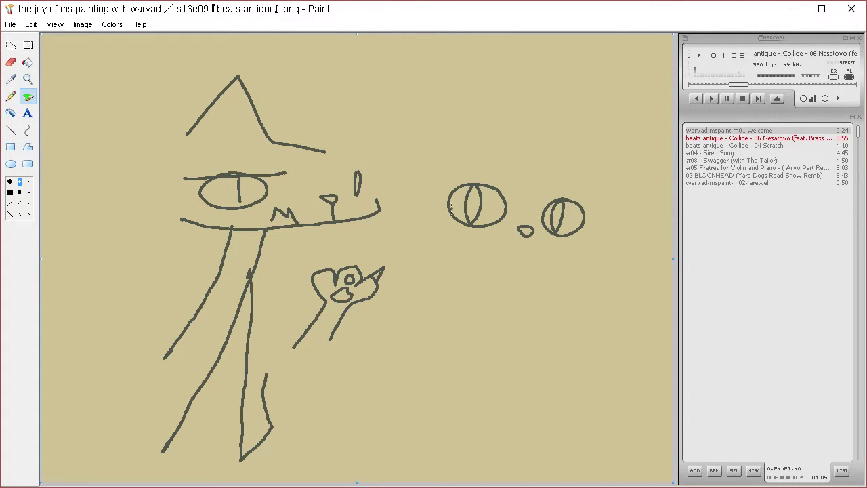
{"action": "mouse_move", "coordinate": [434, 211]}
{"action": "left_mouse_down"}
{"action": "mouse_move", "coordinate": [505, 198]}
{"action": "mouse_move", "coordinate": [595, 230]}
{"action": "left_mouse_up"}
Fill the upper eyelid areas of the second cat's eyes with the dark outline colour
{"action": "left_click", "coordinate": [27, 63]}
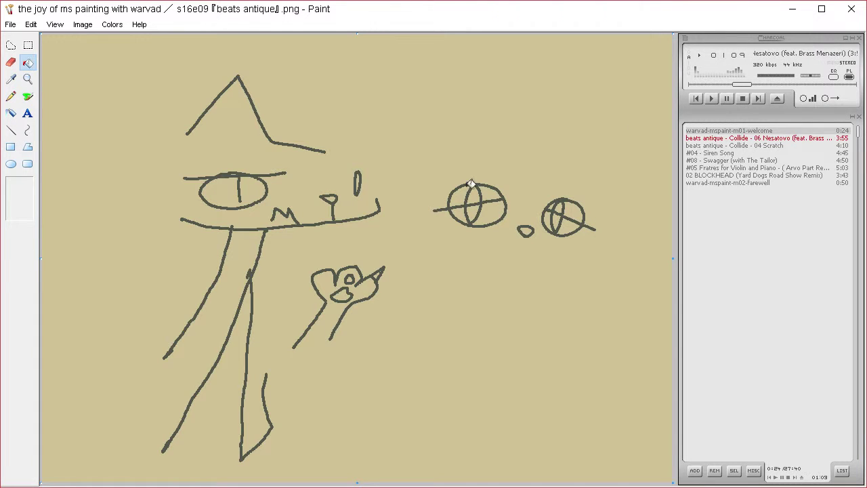
{"action": "left_click", "coordinate": [468, 193]}
{"action": "left_click", "coordinate": [557, 205]}
{"action": "left_click", "coordinate": [577, 203]}
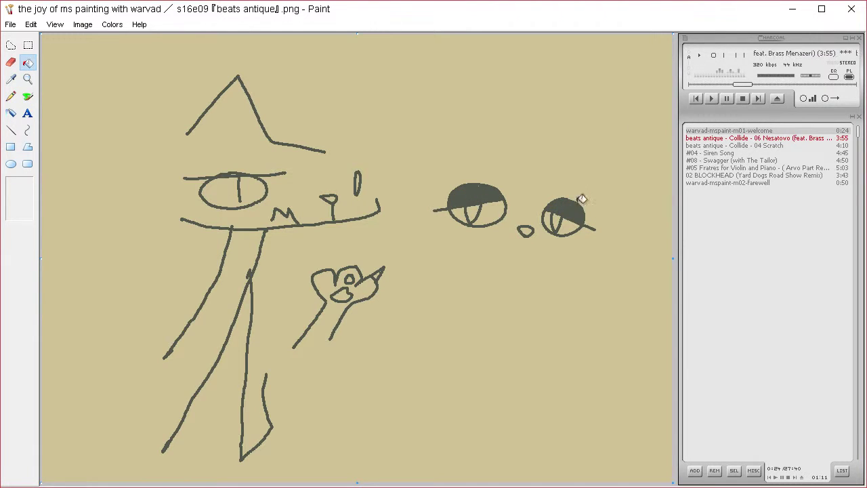
Brush the second cat's mouth beneath its nose and a wide curved jaw line below the face
{"action": "left_click", "coordinate": [28, 97]}
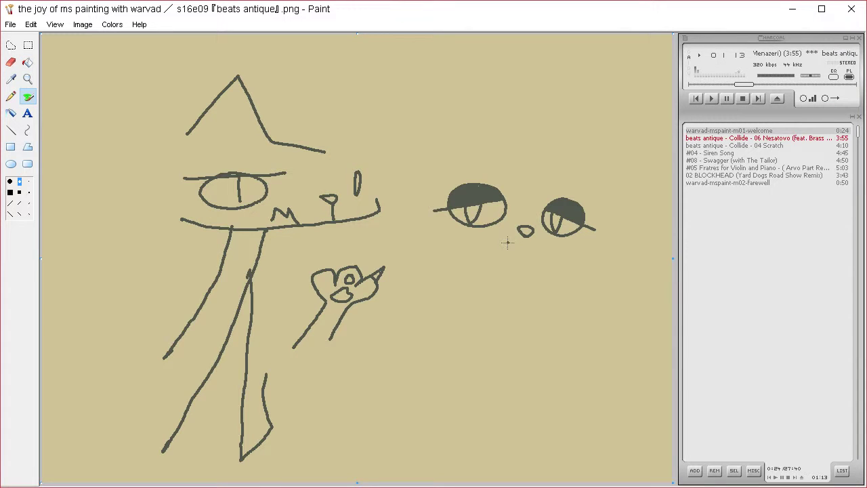
{"action": "left_click_drag", "start_coordinate": [524, 236], "coordinate": [519, 252]}
{"action": "mouse_move", "coordinate": [439, 231]}
{"action": "left_mouse_down"}
{"action": "mouse_move", "coordinate": [461, 247]}
{"action": "mouse_move", "coordinate": [550, 267]}
{"action": "mouse_move", "coordinate": [582, 258]}
{"action": "left_mouse_up"}
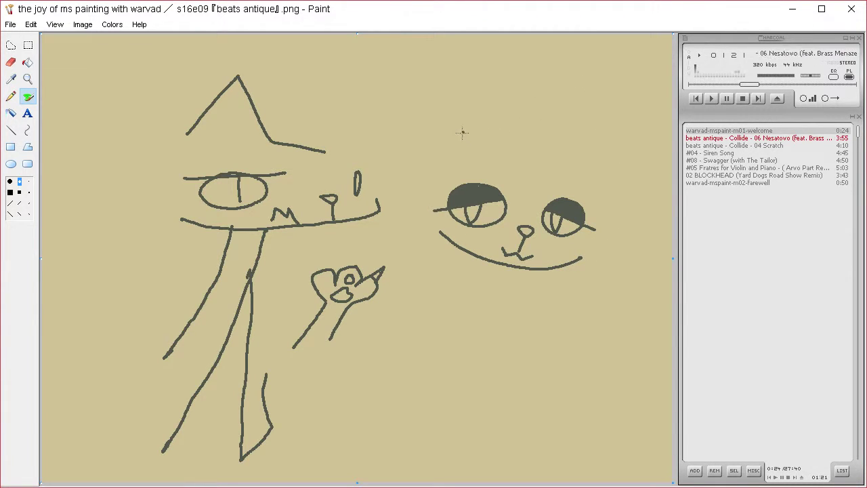
Brush a spiky-edged patch around the second cat's forehead and right-hand eye, plus two large pointed ears
{"action": "mouse_move", "coordinate": [456, 139]}
{"action": "left_mouse_down"}
{"action": "mouse_move", "coordinate": [518, 158]}
{"action": "mouse_move", "coordinate": [535, 181]}
{"action": "mouse_move", "coordinate": [536, 203]}
{"action": "mouse_move", "coordinate": [522, 218]}
{"action": "mouse_move", "coordinate": [548, 249]}
{"action": "mouse_move", "coordinate": [593, 252]}
{"action": "mouse_move", "coordinate": [592, 220]}
{"action": "mouse_move", "coordinate": [611, 195]}
{"action": "mouse_move", "coordinate": [585, 157]}
{"action": "mouse_move", "coordinate": [587, 132]}
{"action": "mouse_move", "coordinate": [533, 141]}
{"action": "mouse_move", "coordinate": [511, 129]}
{"action": "mouse_move", "coordinate": [516, 152]}
{"action": "left_mouse_up"}
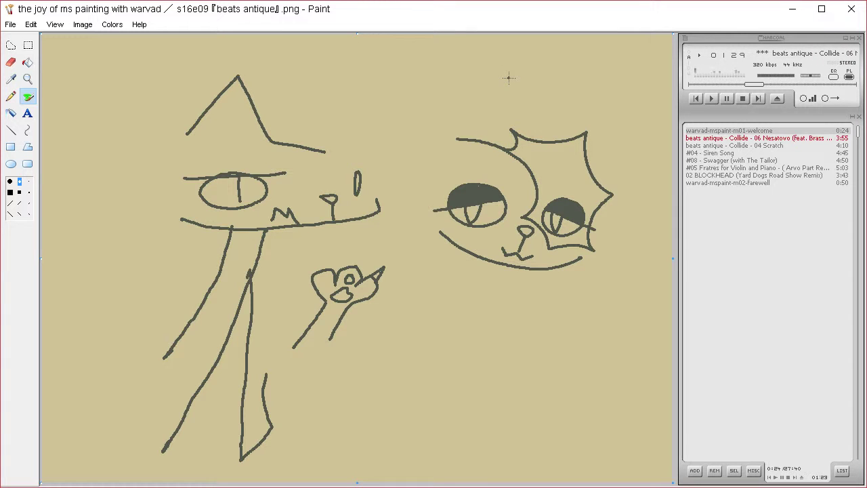
{"action": "mouse_move", "coordinate": [497, 145]}
{"action": "left_mouse_down"}
{"action": "mouse_move", "coordinate": [462, 69]}
{"action": "mouse_move", "coordinate": [440, 94]}
{"action": "mouse_move", "coordinate": [436, 174]}
{"action": "left_mouse_up"}
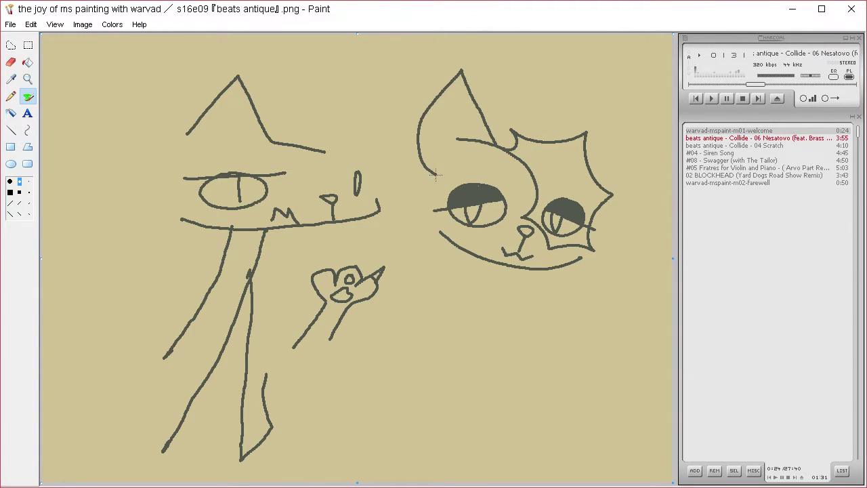
{"action": "mouse_move", "coordinate": [583, 136]}
{"action": "left_mouse_down"}
{"action": "mouse_move", "coordinate": [631, 104]}
{"action": "mouse_move", "coordinate": [639, 141]}
{"action": "mouse_move", "coordinate": [611, 203]}
{"action": "left_mouse_up"}
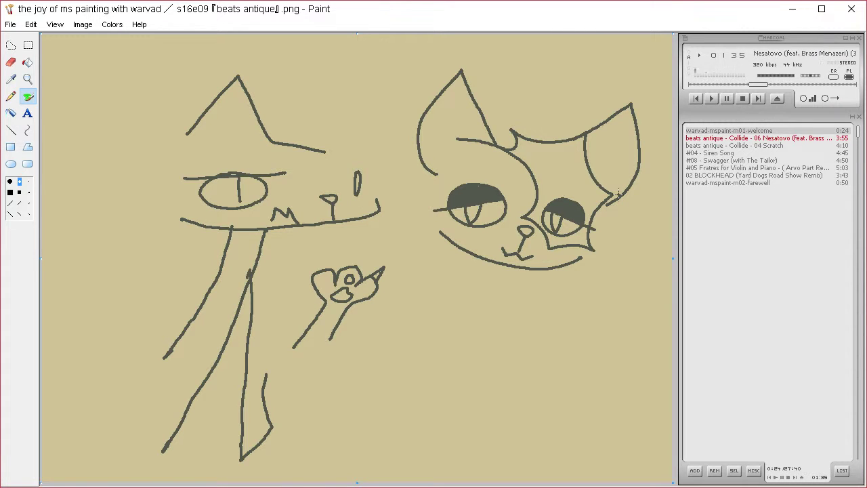
Brush the second cat's neck, sloping back and chest, front legs, and a long tail curling up at the canvas's far left
{"action": "mouse_move", "coordinate": [494, 259]}
{"action": "left_mouse_down"}
{"action": "mouse_move", "coordinate": [489, 292]}
{"action": "mouse_move", "coordinate": [361, 382]}
{"action": "mouse_move", "coordinate": [340, 419]}
{"action": "mouse_move", "coordinate": [334, 480]}
{"action": "left_mouse_up"}
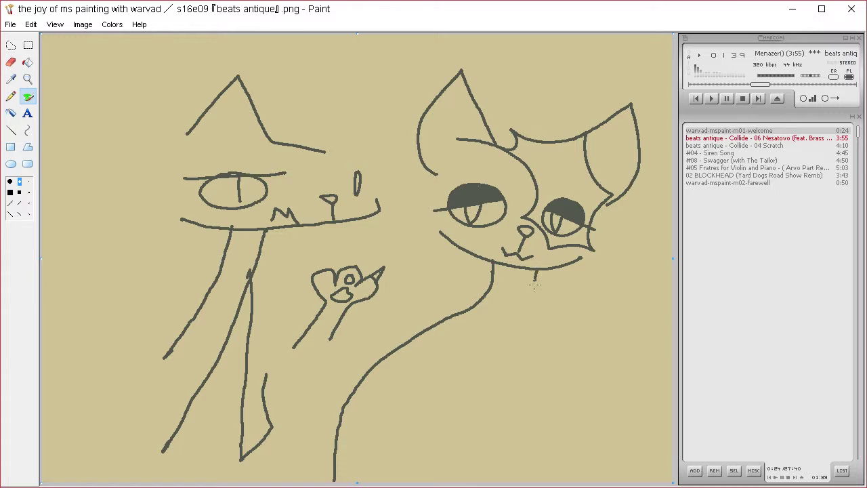
{"action": "mouse_move", "coordinate": [534, 285]}
{"action": "left_mouse_down"}
{"action": "mouse_move", "coordinate": [513, 380]}
{"action": "mouse_move", "coordinate": [464, 439]}
{"action": "mouse_move", "coordinate": [453, 481]}
{"action": "left_mouse_up"}
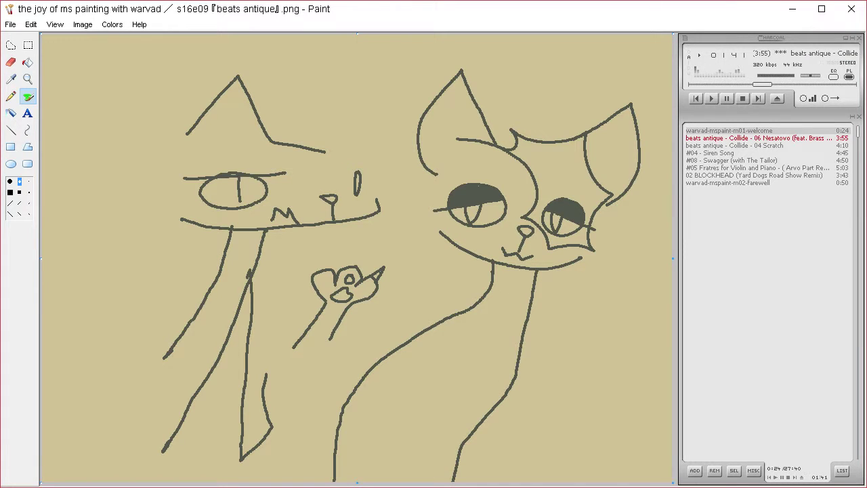
{"action": "mouse_move", "coordinate": [332, 472]}
{"action": "left_mouse_down"}
{"action": "mouse_move", "coordinate": [305, 475]}
{"action": "mouse_move", "coordinate": [85, 434]}
{"action": "mouse_move", "coordinate": [142, 297]}
{"action": "mouse_move", "coordinate": [152, 330]}
{"action": "mouse_move", "coordinate": [166, 288]}
{"action": "mouse_move", "coordinate": [54, 376]}
{"action": "mouse_move", "coordinate": [140, 482]}
{"action": "left_mouse_up"}
{"action": "mouse_move", "coordinate": [519, 338]}
{"action": "left_mouse_down"}
{"action": "mouse_move", "coordinate": [468, 483]}
{"action": "mouse_move", "coordinate": [456, 341]}
{"action": "mouse_move", "coordinate": [510, 479]}
{"action": "mouse_move", "coordinate": [493, 406]}
{"action": "left_mouse_up"}
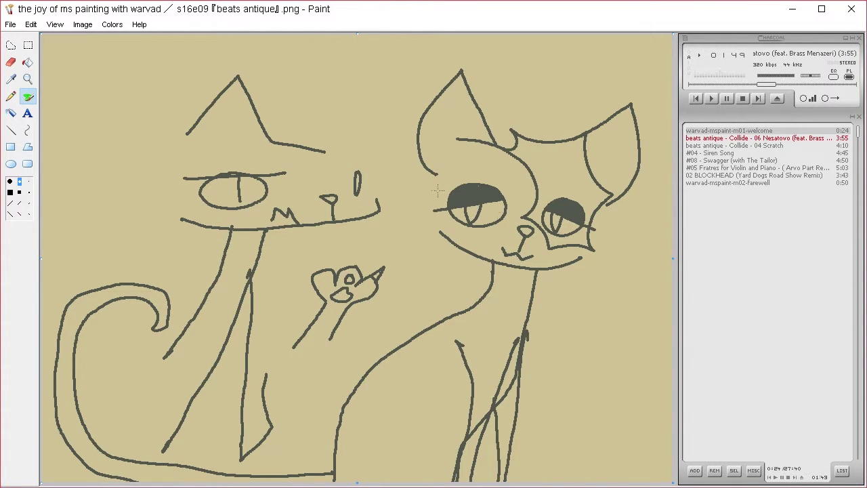
Brush a third cat's elongated body and legs across the first cat's ear and forehead in the canvas's upper left
{"action": "mouse_move", "coordinate": [245, 95]}
{"action": "left_mouse_down"}
{"action": "mouse_move", "coordinate": [210, 84]}
{"action": "mouse_move", "coordinate": [122, 184]}
{"action": "mouse_move", "coordinate": [245, 159]}
{"action": "left_mouse_up"}
{"action": "mouse_move", "coordinate": [170, 141]}
{"action": "left_mouse_down"}
{"action": "mouse_move", "coordinate": [133, 125]}
{"action": "mouse_move", "coordinate": [249, 160]}
{"action": "mouse_move", "coordinate": [203, 169]}
{"action": "mouse_move", "coordinate": [200, 145]}
{"action": "left_mouse_up"}
{"action": "mouse_move", "coordinate": [311, 101]}
{"action": "left_mouse_down"}
{"action": "mouse_move", "coordinate": [246, 112]}
{"action": "mouse_move", "coordinate": [266, 166]}
{"action": "mouse_move", "coordinate": [310, 141]}
{"action": "left_mouse_up"}
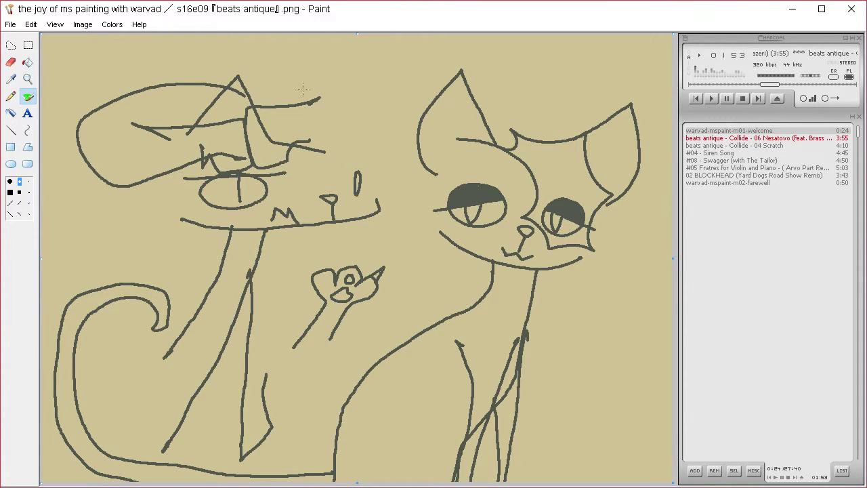
Brush the third cat's rounded head above its body, with two large slit-pupil eyes and a small T-shaped nose
{"action": "mouse_move", "coordinate": [283, 42]}
{"action": "left_mouse_down"}
{"action": "mouse_move", "coordinate": [171, 74]}
{"action": "mouse_move", "coordinate": [283, 37]}
{"action": "mouse_move", "coordinate": [198, 101]}
{"action": "mouse_move", "coordinate": [247, 103]}
{"action": "mouse_move", "coordinate": [211, 75]}
{"action": "mouse_move", "coordinate": [304, 101]}
{"action": "mouse_move", "coordinate": [298, 47]}
{"action": "mouse_move", "coordinate": [298, 88]}
{"action": "left_mouse_up"}
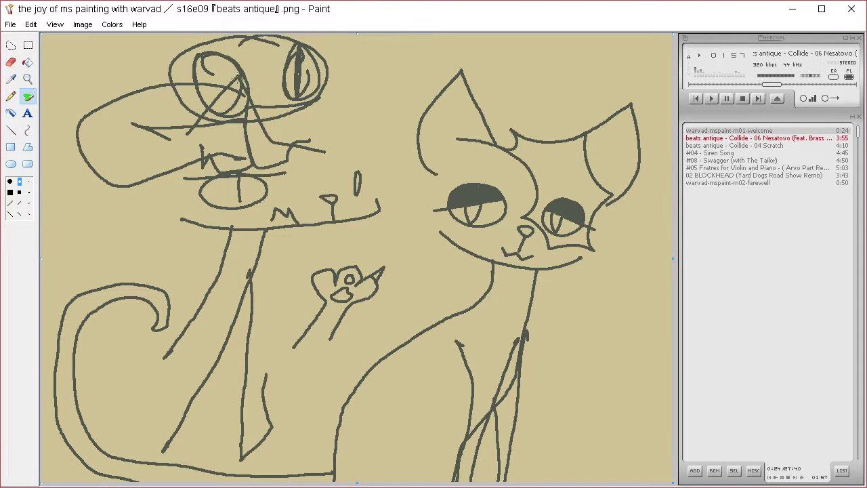
{"action": "mouse_move", "coordinate": [210, 58]}
{"action": "left_mouse_down"}
{"action": "mouse_move", "coordinate": [221, 110]}
{"action": "mouse_move", "coordinate": [216, 58]}
{"action": "left_mouse_up"}
{"action": "mouse_move", "coordinate": [259, 100]}
{"action": "left_mouse_down"}
{"action": "mouse_move", "coordinate": [275, 98]}
{"action": "mouse_move", "coordinate": [272, 109]}
{"action": "left_mouse_up"}
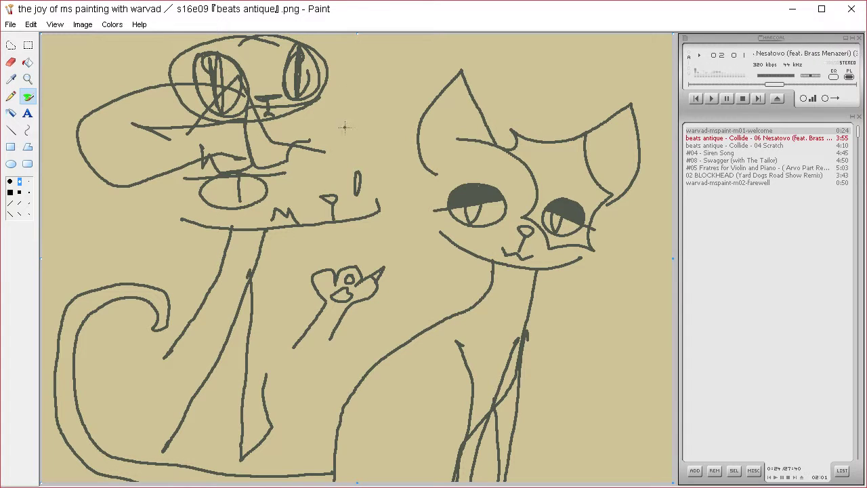
Brush a small kitten's head between the larger cats, with dark round highlighted eyes, a tiny nose, an oval outline and two pointed ears
{"action": "mouse_move", "coordinate": [347, 108]}
{"action": "left_mouse_down"}
{"action": "mouse_move", "coordinate": [362, 126]}
{"action": "mouse_move", "coordinate": [345, 108]}
{"action": "left_mouse_up"}
{"action": "mouse_move", "coordinate": [395, 94]}
{"action": "left_mouse_down"}
{"action": "mouse_move", "coordinate": [383, 101]}
{"action": "mouse_move", "coordinate": [387, 95]}
{"action": "left_mouse_up"}
{"action": "left_click_drag", "start_coordinate": [374, 119], "coordinate": [380, 122]}
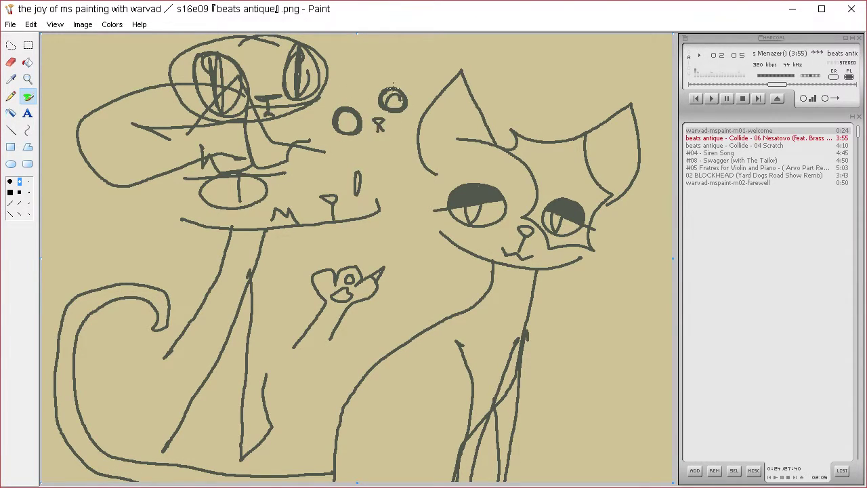
{"action": "mouse_move", "coordinate": [408, 93]}
{"action": "left_mouse_down"}
{"action": "mouse_move", "coordinate": [389, 102]}
{"action": "mouse_move", "coordinate": [400, 99]}
{"action": "left_mouse_up"}
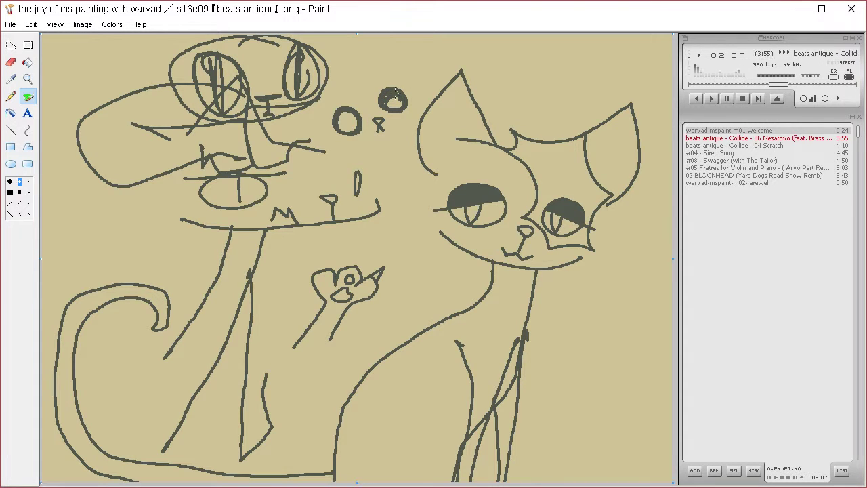
{"action": "mouse_move", "coordinate": [351, 123]}
{"action": "left_mouse_down"}
{"action": "mouse_move", "coordinate": [343, 116]}
{"action": "mouse_move", "coordinate": [350, 133]}
{"action": "mouse_move", "coordinate": [377, 144]}
{"action": "mouse_move", "coordinate": [390, 72]}
{"action": "mouse_move", "coordinate": [337, 143]}
{"action": "mouse_move", "coordinate": [366, 144]}
{"action": "left_mouse_up"}
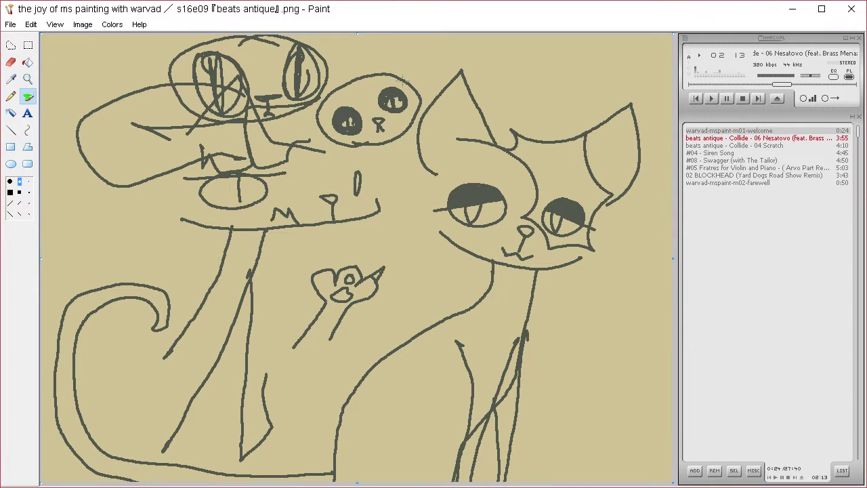
{"action": "mouse_move", "coordinate": [369, 75]}
{"action": "left_mouse_down"}
{"action": "mouse_move", "coordinate": [409, 49]}
{"action": "mouse_move", "coordinate": [415, 83]}
{"action": "left_mouse_up"}
{"action": "mouse_move", "coordinate": [346, 83]}
{"action": "left_mouse_down"}
{"action": "mouse_move", "coordinate": [336, 73]}
{"action": "mouse_move", "coordinate": [324, 89]}
{"action": "left_mouse_up"}
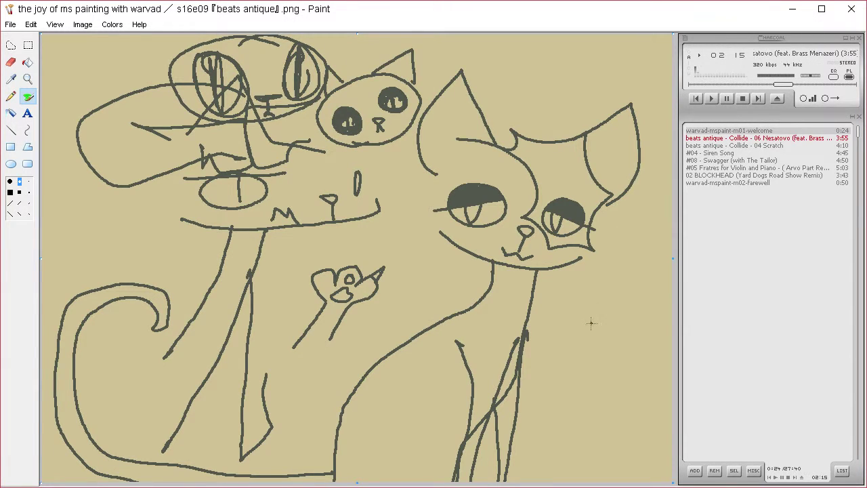
Brush a small cat head below the half-lidded cat's chin, with a pointed ear holding a boxed question mark, a slit-pupil eye and jagged cheek fur
{"action": "mouse_move", "coordinate": [542, 332]}
{"action": "left_mouse_down"}
{"action": "mouse_move", "coordinate": [613, 354]}
{"action": "mouse_move", "coordinate": [661, 318]}
{"action": "mouse_move", "coordinate": [636, 298]}
{"action": "mouse_move", "coordinate": [618, 218]}
{"action": "mouse_move", "coordinate": [570, 312]}
{"action": "left_mouse_up"}
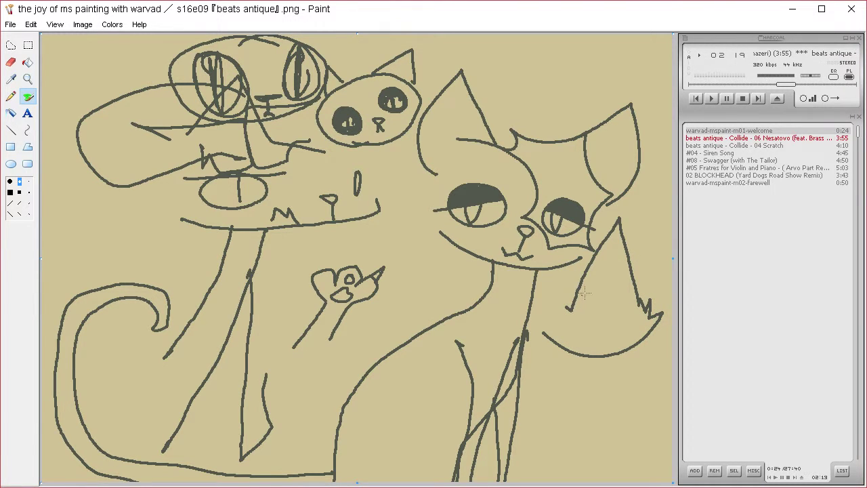
{"action": "mouse_move", "coordinate": [589, 280]}
{"action": "left_mouse_down"}
{"action": "mouse_move", "coordinate": [552, 244]}
{"action": "mouse_move", "coordinate": [547, 321]}
{"action": "mouse_move", "coordinate": [529, 335]}
{"action": "mouse_move", "coordinate": [536, 347]}
{"action": "mouse_move", "coordinate": [592, 359]}
{"action": "left_mouse_up"}
{"action": "mouse_move", "coordinate": [566, 328]}
{"action": "left_mouse_down"}
{"action": "mouse_move", "coordinate": [609, 343]}
{"action": "mouse_move", "coordinate": [568, 350]}
{"action": "mouse_move", "coordinate": [545, 338]}
{"action": "mouse_move", "coordinate": [588, 344]}
{"action": "mouse_move", "coordinate": [566, 357]}
{"action": "left_mouse_up"}
{"action": "left_click_drag", "start_coordinate": [638, 313], "coordinate": [621, 343]}
{"action": "mouse_move", "coordinate": [601, 298]}
{"action": "left_mouse_down"}
{"action": "mouse_move", "coordinate": [617, 245]}
{"action": "mouse_move", "coordinate": [635, 305]}
{"action": "mouse_move", "coordinate": [608, 301]}
{"action": "mouse_move", "coordinate": [618, 285]}
{"action": "left_mouse_up"}
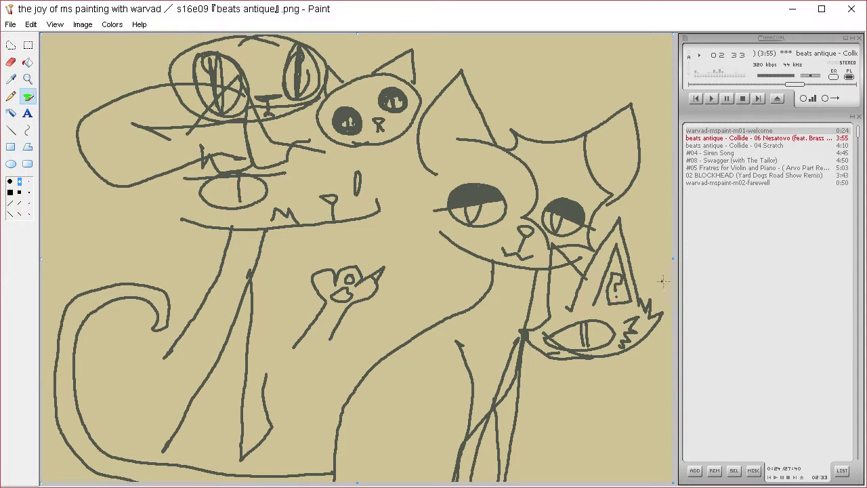
Brush a small cat face beside the raised paw, with two round slit-pupil eyes and a tiny nose and mouth
{"action": "mouse_move", "coordinate": [392, 305]}
{"action": "left_mouse_down"}
{"action": "mouse_move", "coordinate": [415, 318]}
{"action": "mouse_move", "coordinate": [393, 305]}
{"action": "left_mouse_up"}
{"action": "left_click_drag", "start_coordinate": [393, 307], "coordinate": [393, 333]}
{"action": "mouse_move", "coordinate": [427, 273]}
{"action": "left_mouse_down"}
{"action": "mouse_move", "coordinate": [426, 317]}
{"action": "mouse_move", "coordinate": [441, 315]}
{"action": "left_mouse_up"}
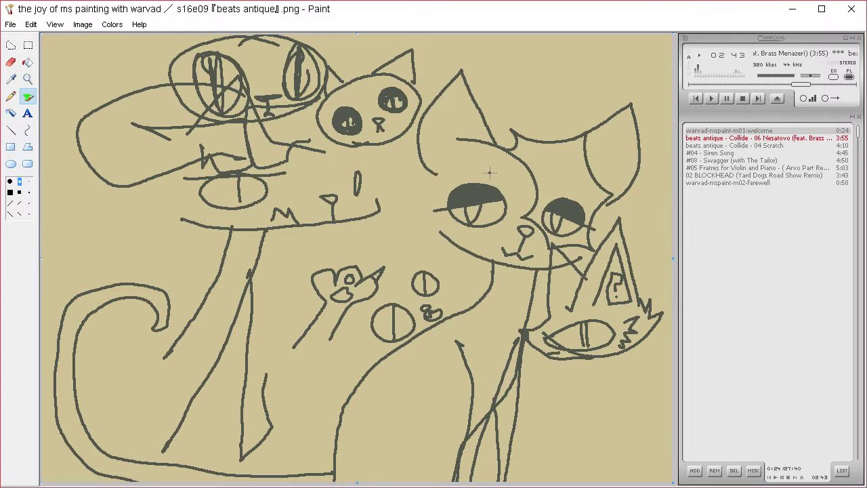
Brush a wide, sharp-toothed grin at the canvas's far left, with a small nose and two mismatched slit-pupil eyes above it
{"action": "mouse_move", "coordinate": [73, 214]}
{"action": "left_mouse_down"}
{"action": "mouse_move", "coordinate": [66, 197]}
{"action": "mouse_move", "coordinate": [110, 204]}
{"action": "mouse_move", "coordinate": [170, 196]}
{"action": "mouse_move", "coordinate": [147, 229]}
{"action": "mouse_move", "coordinate": [88, 230]}
{"action": "mouse_move", "coordinate": [68, 214]}
{"action": "mouse_move", "coordinate": [151, 217]}
{"action": "mouse_move", "coordinate": [169, 191]}
{"action": "left_mouse_up"}
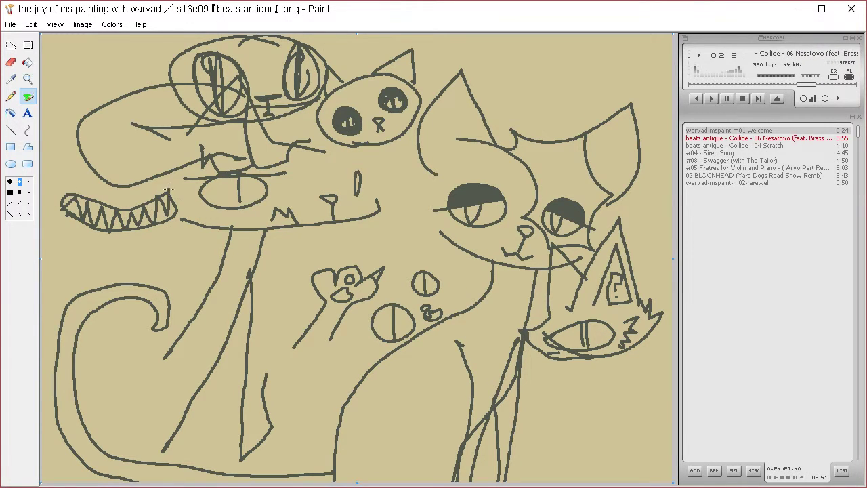
{"action": "mouse_move", "coordinate": [119, 206]}
{"action": "left_mouse_down"}
{"action": "mouse_move", "coordinate": [113, 195]}
{"action": "mouse_move", "coordinate": [125, 198]}
{"action": "left_mouse_up"}
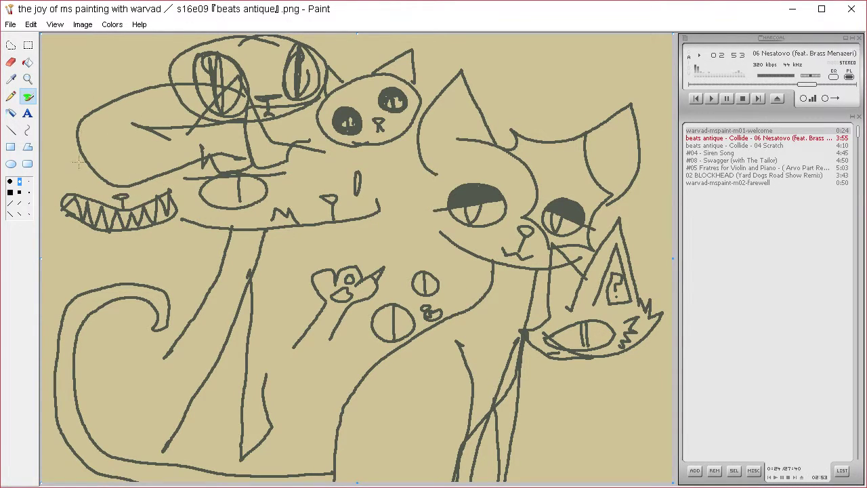
{"action": "mouse_move", "coordinate": [93, 147]}
{"action": "left_mouse_down"}
{"action": "mouse_move", "coordinate": [87, 184]}
{"action": "mouse_move", "coordinate": [95, 145]}
{"action": "mouse_move", "coordinate": [157, 150]}
{"action": "mouse_move", "coordinate": [145, 139]}
{"action": "mouse_move", "coordinate": [150, 148]}
{"action": "mouse_move", "coordinate": [75, 159]}
{"action": "mouse_move", "coordinate": [81, 183]}
{"action": "left_mouse_up"}
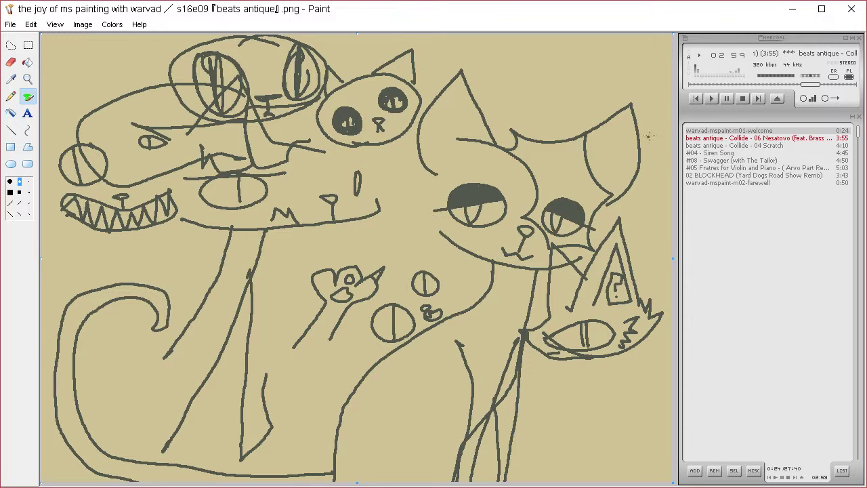
Brush an oval cat head in the canvas's upper-right corner, with narrow slanted eyes, a jagged mouth and pointed ears
{"action": "mouse_move", "coordinate": [591, 62]}
{"action": "left_mouse_down"}
{"action": "mouse_move", "coordinate": [556, 73]}
{"action": "mouse_move", "coordinate": [587, 71]}
{"action": "mouse_move", "coordinate": [665, 91]}
{"action": "mouse_move", "coordinate": [636, 69]}
{"action": "mouse_move", "coordinate": [616, 84]}
{"action": "mouse_move", "coordinate": [624, 95]}
{"action": "mouse_move", "coordinate": [600, 108]}
{"action": "mouse_move", "coordinate": [639, 105]}
{"action": "left_mouse_up"}
{"action": "left_click_drag", "start_coordinate": [632, 141], "coordinate": [643, 78]}
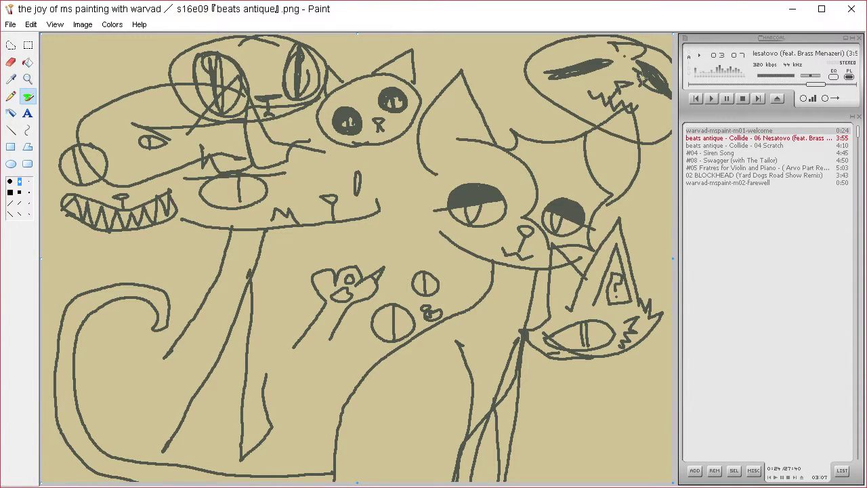
{"action": "left_click_drag", "start_coordinate": [520, 55], "coordinate": [570, 35]}
{"action": "left_click_drag", "start_coordinate": [622, 56], "coordinate": [671, 43]}
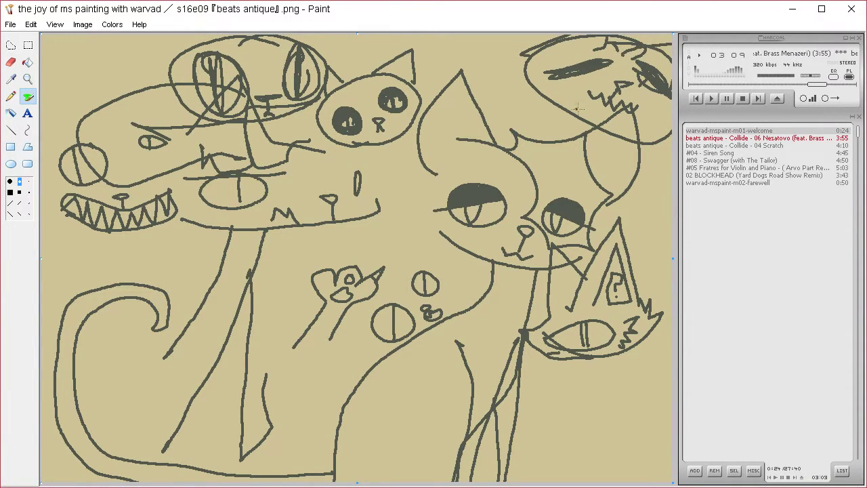
Brush long, thin forelimbs and body lines from the upper-right cat head down across the half-lidded cat's face and ear
{"action": "mouse_move", "coordinate": [578, 109]}
{"action": "left_mouse_down"}
{"action": "mouse_move", "coordinate": [547, 156]}
{"action": "mouse_move", "coordinate": [456, 198]}
{"action": "left_mouse_up"}
{"action": "mouse_move", "coordinate": [583, 124]}
{"action": "left_mouse_down"}
{"action": "mouse_move", "coordinate": [562, 162]}
{"action": "mouse_move", "coordinate": [633, 111]}
{"action": "left_mouse_up"}
{"action": "left_click_drag", "start_coordinate": [621, 137], "coordinate": [589, 170]}
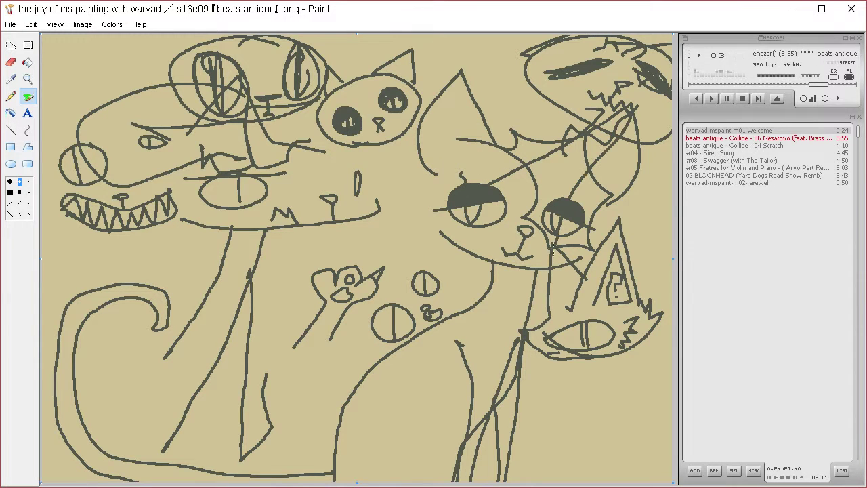
{"action": "left_click_drag", "start_coordinate": [548, 256], "coordinate": [535, 290]}
{"action": "mouse_move", "coordinate": [572, 252]}
{"action": "left_mouse_down"}
{"action": "mouse_move", "coordinate": [667, 181]}
{"action": "mouse_move", "coordinate": [666, 156]}
{"action": "left_mouse_up"}
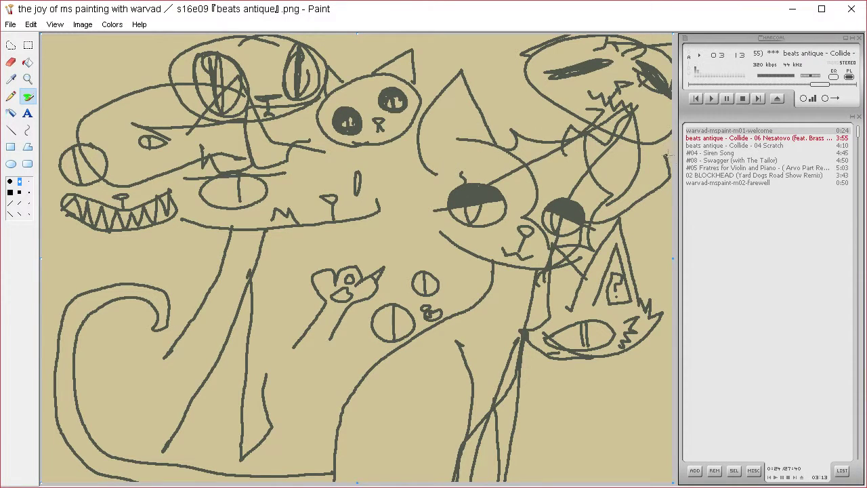
Brush overlapping angular limbs and a ringed eye over the half-lidded cat's face, plus a rounded body with long legs below the kitten
{"action": "left_click_drag", "start_coordinate": [662, 197], "coordinate": [585, 259]}
{"action": "mouse_move", "coordinate": [517, 179]}
{"action": "left_mouse_down"}
{"action": "mouse_move", "coordinate": [561, 112]}
{"action": "mouse_move", "coordinate": [492, 209]}
{"action": "mouse_move", "coordinate": [519, 211]}
{"action": "mouse_move", "coordinate": [522, 285]}
{"action": "mouse_move", "coordinate": [568, 271]}
{"action": "mouse_move", "coordinate": [569, 248]}
{"action": "left_mouse_up"}
{"action": "mouse_move", "coordinate": [539, 222]}
{"action": "left_mouse_down"}
{"action": "mouse_move", "coordinate": [615, 210]}
{"action": "mouse_move", "coordinate": [599, 276]}
{"action": "mouse_move", "coordinate": [583, 293]}
{"action": "mouse_move", "coordinate": [627, 216]}
{"action": "mouse_move", "coordinate": [621, 278]}
{"action": "mouse_move", "coordinate": [450, 271]}
{"action": "mouse_move", "coordinate": [306, 376]}
{"action": "mouse_move", "coordinate": [345, 468]}
{"action": "mouse_move", "coordinate": [319, 374]}
{"action": "mouse_move", "coordinate": [405, 285]}
{"action": "mouse_move", "coordinate": [502, 274]}
{"action": "left_mouse_up"}
{"action": "mouse_move", "coordinate": [427, 146]}
{"action": "left_mouse_down"}
{"action": "mouse_move", "coordinate": [386, 86]}
{"action": "mouse_move", "coordinate": [490, 283]}
{"action": "mouse_move", "coordinate": [501, 113]}
{"action": "mouse_move", "coordinate": [416, 123]}
{"action": "mouse_move", "coordinate": [400, 322]}
{"action": "mouse_move", "coordinate": [508, 160]}
{"action": "mouse_move", "coordinate": [448, 306]}
{"action": "mouse_move", "coordinate": [449, 259]}
{"action": "left_mouse_up"}
{"action": "mouse_move", "coordinate": [373, 186]}
{"action": "left_mouse_down"}
{"action": "mouse_move", "coordinate": [315, 156]}
{"action": "mouse_move", "coordinate": [381, 249]}
{"action": "mouse_move", "coordinate": [309, 182]}
{"action": "mouse_move", "coordinate": [400, 139]}
{"action": "mouse_move", "coordinate": [444, 175]}
{"action": "mouse_move", "coordinate": [511, 179]}
{"action": "mouse_move", "coordinate": [465, 234]}
{"action": "mouse_move", "coordinate": [457, 214]}
{"action": "left_mouse_up"}
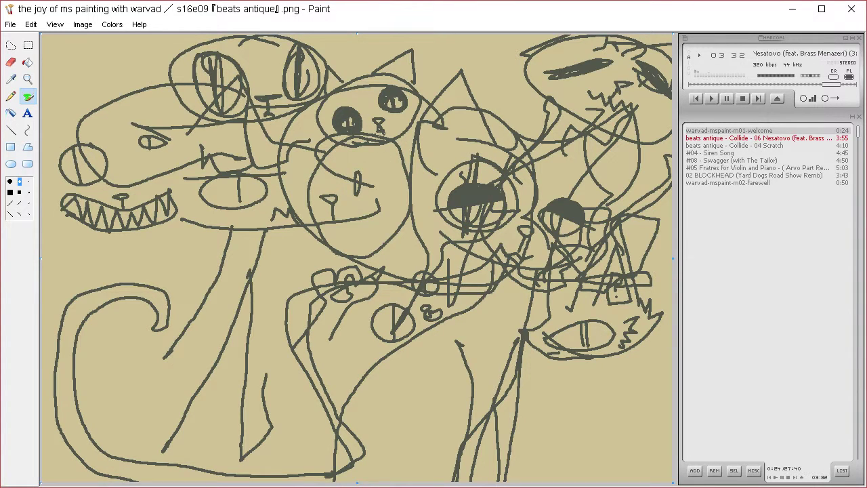
{"action": "mouse_move", "coordinate": [378, 127]}
{"action": "left_mouse_down"}
{"action": "mouse_move", "coordinate": [350, 261]}
{"action": "mouse_move", "coordinate": [377, 235]}
{"action": "mouse_move", "coordinate": [415, 256]}
{"action": "mouse_move", "coordinate": [435, 251]}
{"action": "mouse_move", "coordinate": [407, 280]}
{"action": "mouse_move", "coordinate": [403, 259]}
{"action": "mouse_move", "coordinate": [377, 270]}
{"action": "mouse_move", "coordinate": [261, 467]}
{"action": "left_mouse_up"}
{"action": "mouse_move", "coordinate": [429, 286]}
{"action": "left_mouse_down"}
{"action": "mouse_move", "coordinate": [474, 341]}
{"action": "mouse_move", "coordinate": [494, 381]}
{"action": "mouse_move", "coordinate": [443, 482]}
{"action": "left_mouse_up"}
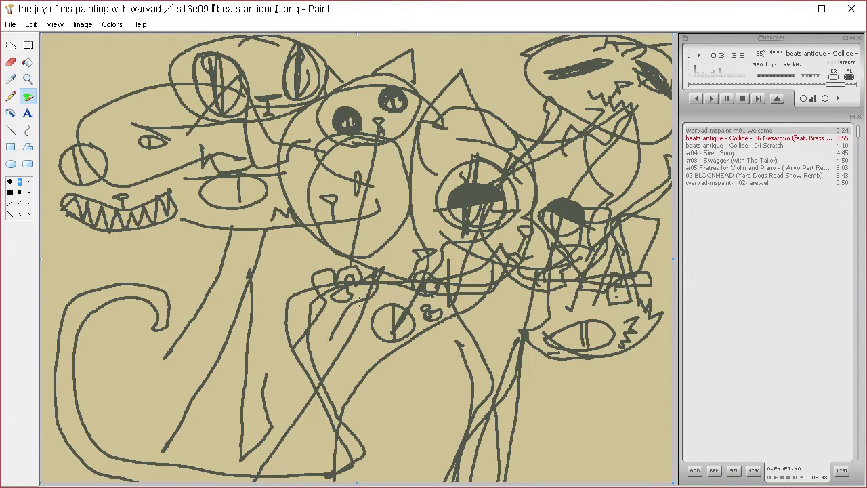
Brush a large tilted cat head across the lower-left bodies, with two slit-pupil eyes, a small nose and a long, thickened line along its top
{"action": "mouse_move", "coordinate": [358, 306]}
{"action": "left_mouse_down"}
{"action": "mouse_move", "coordinate": [364, 253]}
{"action": "mouse_move", "coordinate": [303, 230]}
{"action": "mouse_move", "coordinate": [167, 266]}
{"action": "mouse_move", "coordinate": [197, 353]}
{"action": "mouse_move", "coordinate": [327, 379]}
{"action": "mouse_move", "coordinate": [400, 332]}
{"action": "mouse_move", "coordinate": [375, 262]}
{"action": "mouse_move", "coordinate": [346, 245]}
{"action": "mouse_move", "coordinate": [238, 222]}
{"action": "mouse_move", "coordinate": [195, 230]}
{"action": "mouse_move", "coordinate": [162, 181]}
{"action": "mouse_move", "coordinate": [165, 273]}
{"action": "mouse_move", "coordinate": [245, 233]}
{"action": "mouse_move", "coordinate": [542, 216]}
{"action": "mouse_move", "coordinate": [376, 333]}
{"action": "mouse_move", "coordinate": [365, 337]}
{"action": "mouse_move", "coordinate": [327, 305]}
{"action": "mouse_move", "coordinate": [243, 313]}
{"action": "mouse_move", "coordinate": [283, 369]}
{"action": "mouse_move", "coordinate": [287, 305]}
{"action": "mouse_move", "coordinate": [284, 366]}
{"action": "left_mouse_up"}
{"action": "mouse_move", "coordinate": [187, 246]}
{"action": "left_mouse_down"}
{"action": "mouse_move", "coordinate": [207, 271]}
{"action": "mouse_move", "coordinate": [170, 285]}
{"action": "mouse_move", "coordinate": [182, 250]}
{"action": "mouse_move", "coordinate": [181, 287]}
{"action": "left_mouse_up"}
{"action": "left_click_drag", "start_coordinate": [203, 323], "coordinate": [186, 344]}
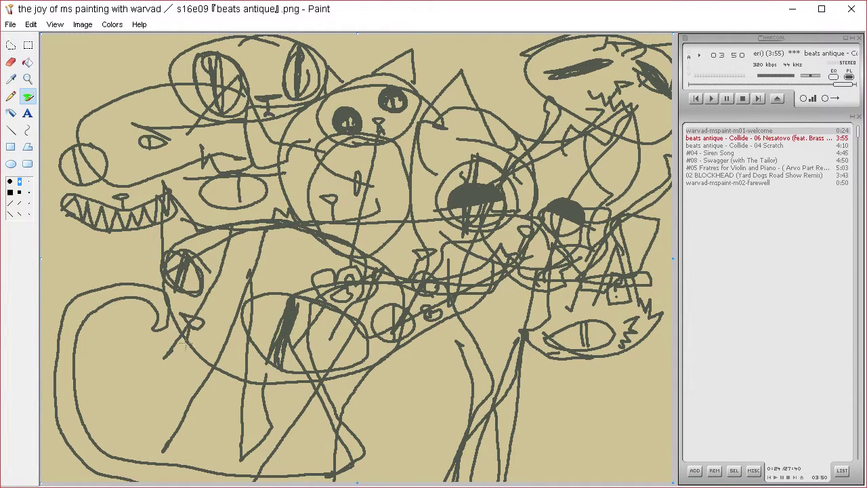
{"action": "left_click_drag", "start_coordinate": [361, 220], "coordinate": [442, 216]}
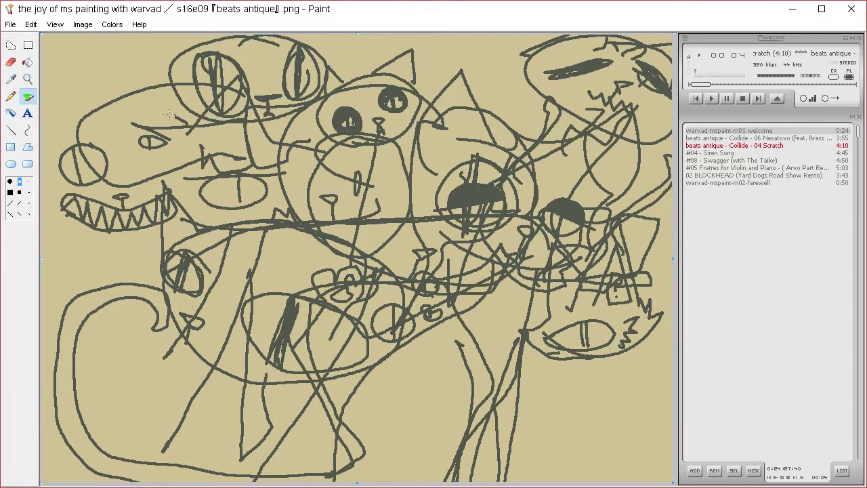
Brush a rounded head outline and a pointed ear around the grinning face, and add strokes between its nose and teeth
{"action": "mouse_move", "coordinate": [170, 115]}
{"action": "left_mouse_down"}
{"action": "mouse_move", "coordinate": [56, 133]}
{"action": "mouse_move", "coordinate": [61, 219]}
{"action": "mouse_move", "coordinate": [115, 235]}
{"action": "mouse_move", "coordinate": [168, 228]}
{"action": "mouse_move", "coordinate": [201, 178]}
{"action": "mouse_move", "coordinate": [192, 145]}
{"action": "mouse_move", "coordinate": [97, 138]}
{"action": "mouse_move", "coordinate": [63, 214]}
{"action": "mouse_move", "coordinate": [195, 184]}
{"action": "mouse_move", "coordinate": [150, 121]}
{"action": "mouse_move", "coordinate": [185, 128]}
{"action": "mouse_move", "coordinate": [162, 121]}
{"action": "mouse_move", "coordinate": [118, 57]}
{"action": "mouse_move", "coordinate": [27, 146]}
{"action": "mouse_move", "coordinate": [50, 197]}
{"action": "left_mouse_up"}
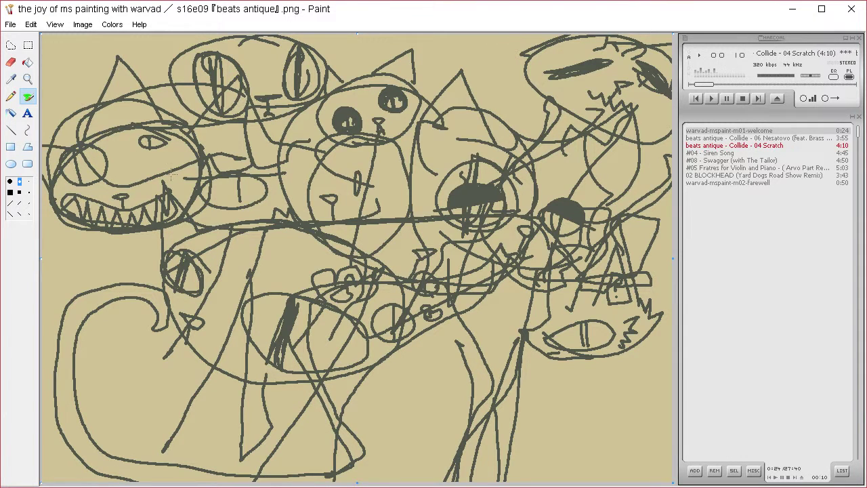
{"action": "mouse_move", "coordinate": [136, 188]}
{"action": "left_mouse_down"}
{"action": "mouse_move", "coordinate": [112, 197]}
{"action": "mouse_move", "coordinate": [181, 178]}
{"action": "mouse_move", "coordinate": [184, 197]}
{"action": "mouse_move", "coordinate": [114, 204]}
{"action": "left_mouse_up"}
Set the brush colour to a darker, near-black custom shade with hue 60 and saturation 15
{"action": "left_click", "coordinate": [114, 23]}
{"action": "left_click", "coordinate": [115, 38]}
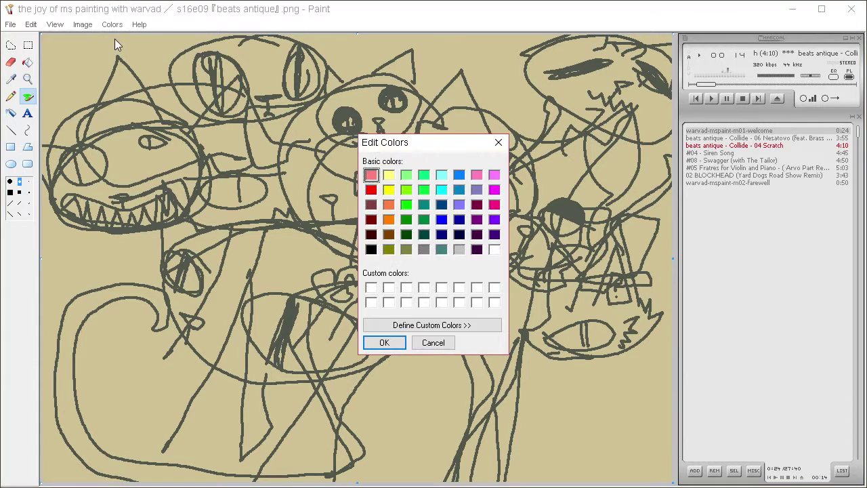
{"action": "left_click", "coordinate": [465, 325]}
{"action": "left_click", "coordinate": [650, 264]}
{"action": "left_click", "coordinate": [654, 284]}
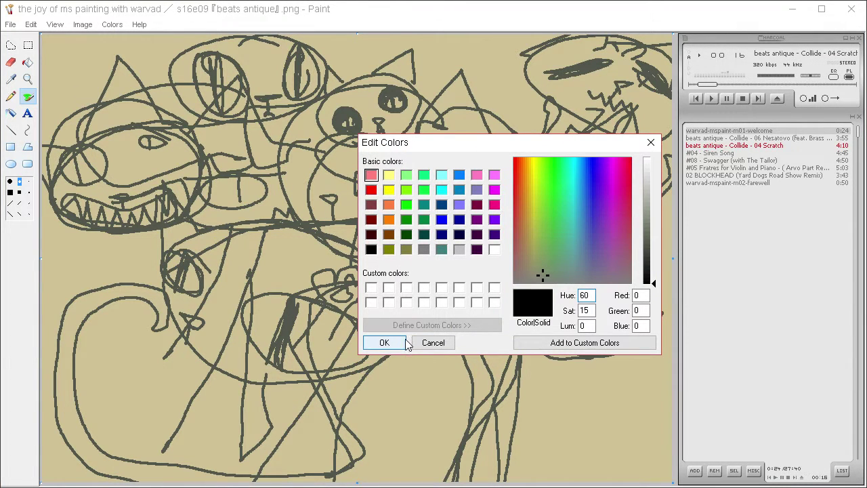
{"action": "left_click", "coordinate": [652, 266]}
{"action": "left_click", "coordinate": [390, 341]}
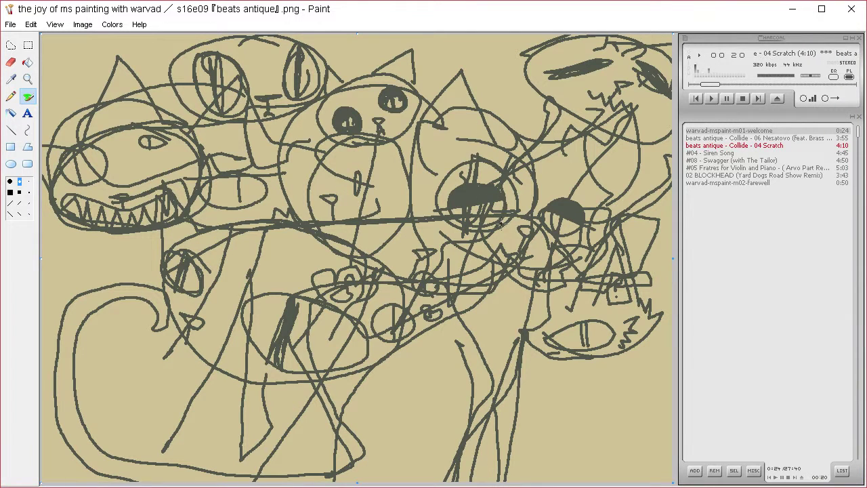
Ink the half-lidded cat's face in the dark colour: pointed-corner eyes with slit pupils, nose, mouth and jagged fur on both cheeks
{"action": "mouse_move", "coordinate": [507, 227]}
{"action": "left_mouse_down"}
{"action": "mouse_move", "coordinate": [457, 220]}
{"action": "mouse_move", "coordinate": [446, 181]}
{"action": "mouse_move", "coordinate": [489, 189]}
{"action": "left_mouse_up"}
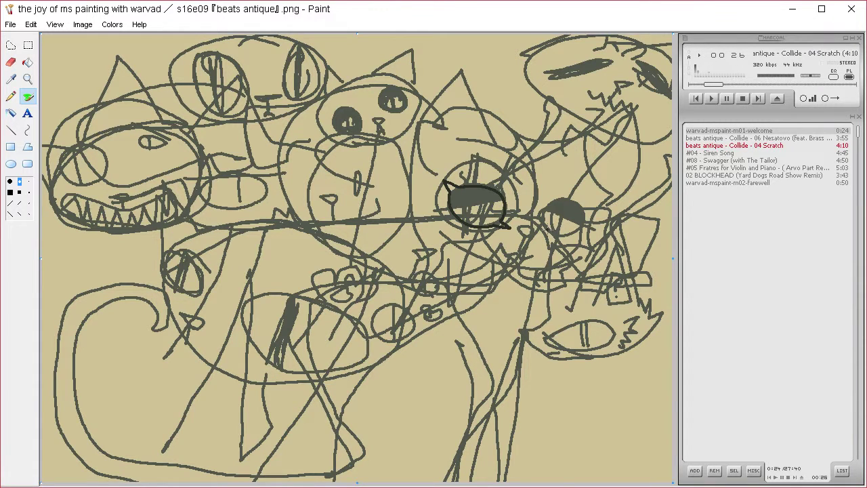
{"action": "mouse_move", "coordinate": [565, 237]}
{"action": "left_mouse_down"}
{"action": "mouse_move", "coordinate": [586, 225]}
{"action": "mouse_move", "coordinate": [593, 201]}
{"action": "mouse_move", "coordinate": [551, 207]}
{"action": "mouse_move", "coordinate": [549, 229]}
{"action": "left_mouse_up"}
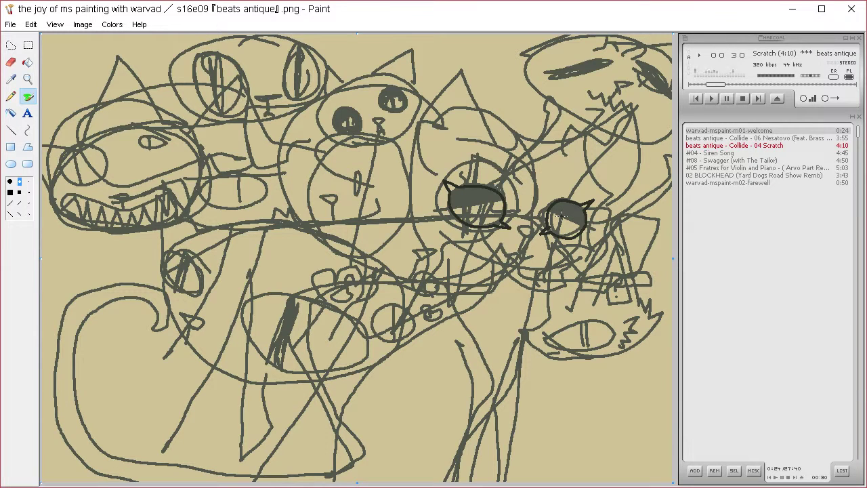
{"action": "left_click_drag", "start_coordinate": [476, 197], "coordinate": [480, 217]}
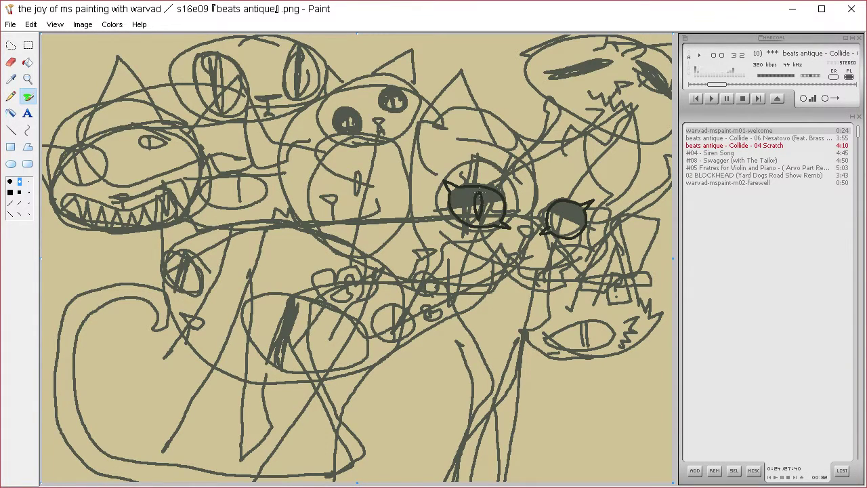
{"action": "mouse_move", "coordinate": [565, 202]}
{"action": "left_mouse_down"}
{"action": "mouse_move", "coordinate": [568, 223]}
{"action": "mouse_move", "coordinate": [532, 234]}
{"action": "mouse_move", "coordinate": [520, 252]}
{"action": "left_mouse_up"}
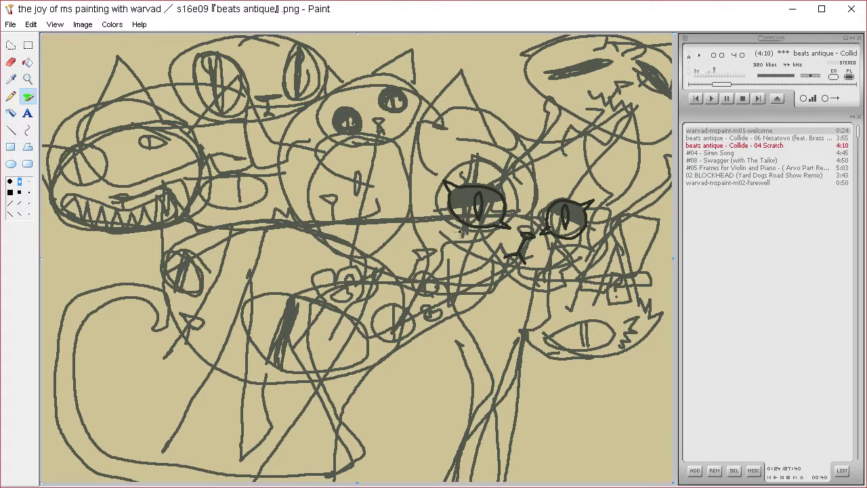
{"action": "left_click_drag", "start_coordinate": [449, 240], "coordinate": [465, 253]}
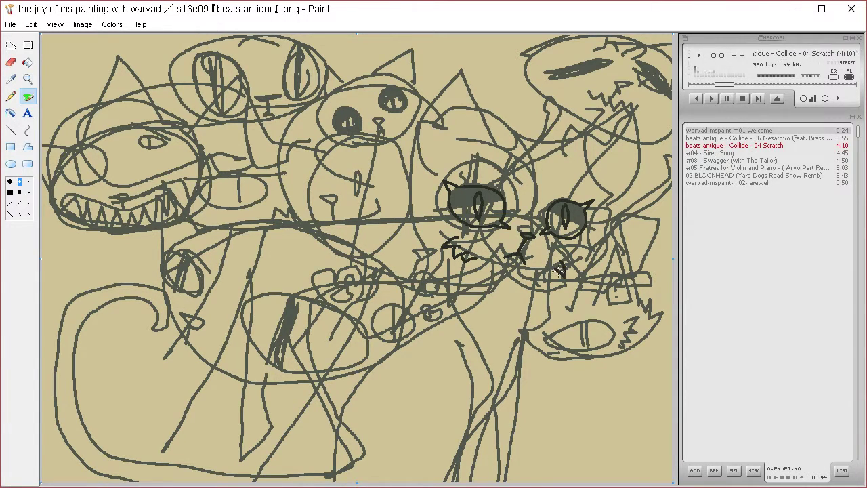
{"action": "left_click_drag", "start_coordinate": [560, 271], "coordinate": [551, 275]}
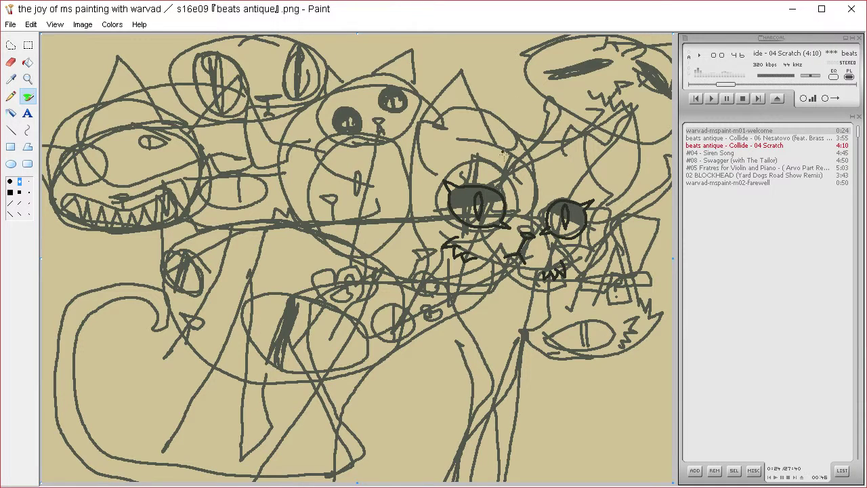
Ink the half-lidded cat's forehead, two tall pointed ears with inner ear lines, and curved cheek outlines in the dark colour
{"action": "mouse_move", "coordinate": [477, 155]}
{"action": "left_mouse_down"}
{"action": "mouse_move", "coordinate": [544, 165]}
{"action": "mouse_move", "coordinate": [577, 185]}
{"action": "mouse_move", "coordinate": [538, 159]}
{"action": "mouse_move", "coordinate": [612, 129]}
{"action": "mouse_move", "coordinate": [630, 101]}
{"action": "mouse_move", "coordinate": [639, 163]}
{"action": "mouse_move", "coordinate": [613, 202]}
{"action": "left_mouse_up"}
{"action": "mouse_move", "coordinate": [628, 109]}
{"action": "left_mouse_down"}
{"action": "mouse_move", "coordinate": [623, 139]}
{"action": "mouse_move", "coordinate": [585, 188]}
{"action": "left_mouse_up"}
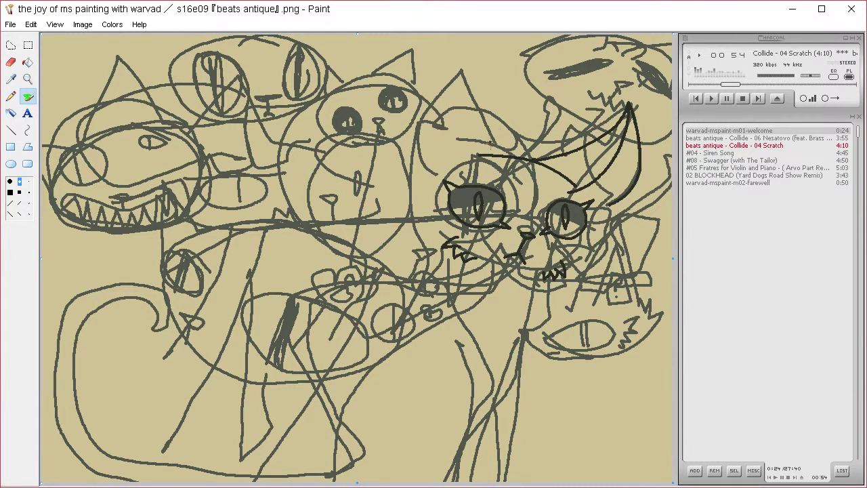
{"action": "mouse_move", "coordinate": [495, 153]}
{"action": "left_mouse_down"}
{"action": "mouse_move", "coordinate": [463, 65]}
{"action": "mouse_move", "coordinate": [424, 121]}
{"action": "mouse_move", "coordinate": [439, 181]}
{"action": "left_mouse_up"}
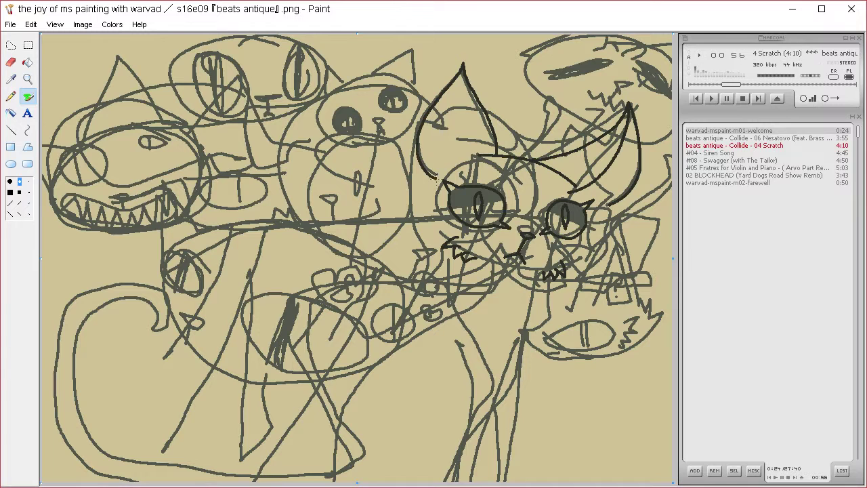
{"action": "mouse_move", "coordinate": [463, 66]}
{"action": "left_mouse_down"}
{"action": "mouse_move", "coordinate": [455, 96]}
{"action": "mouse_move", "coordinate": [463, 149]}
{"action": "left_mouse_up"}
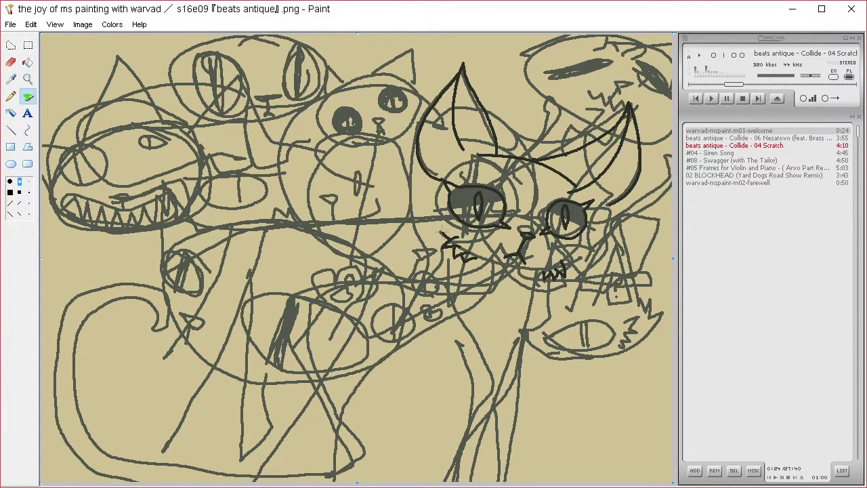
{"action": "left_click_drag", "start_coordinate": [442, 233], "coordinate": [432, 211]}
{"action": "left_click_drag", "start_coordinate": [567, 264], "coordinate": [580, 250]}
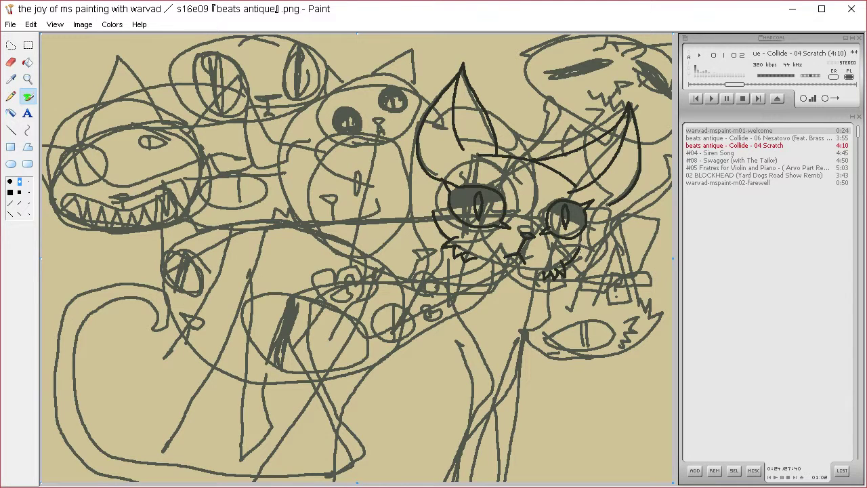
Ink the same cat's neck, sloping back and chest down to the canvas's lower edge, plus its nearer foreleg
{"action": "mouse_move", "coordinate": [489, 262]}
{"action": "left_mouse_down"}
{"action": "mouse_move", "coordinate": [494, 272]}
{"action": "mouse_move", "coordinate": [447, 325]}
{"action": "mouse_move", "coordinate": [358, 378]}
{"action": "mouse_move", "coordinate": [328, 450]}
{"action": "mouse_move", "coordinate": [334, 477]}
{"action": "left_mouse_up"}
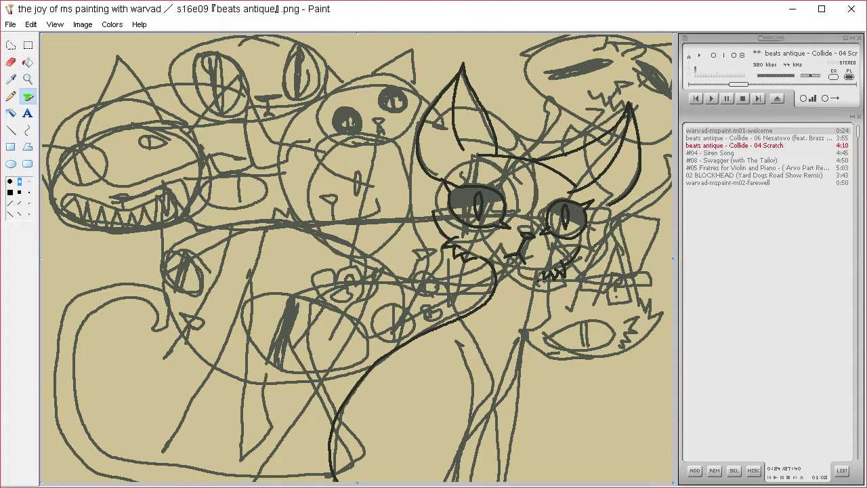
{"action": "mouse_move", "coordinate": [540, 280]}
{"action": "left_mouse_down"}
{"action": "mouse_move", "coordinate": [515, 378]}
{"action": "mouse_move", "coordinate": [488, 415]}
{"action": "left_mouse_up"}
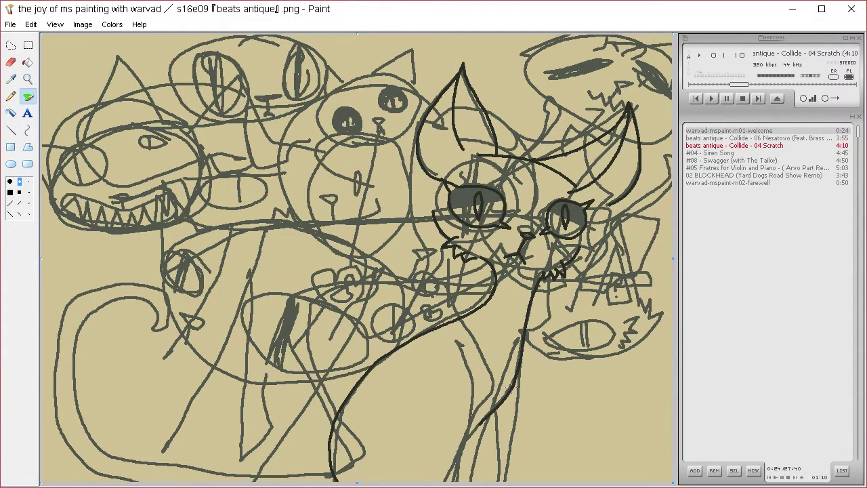
{"action": "mouse_move", "coordinate": [457, 343]}
{"action": "left_mouse_down"}
{"action": "mouse_move", "coordinate": [449, 483]}
{"action": "mouse_move", "coordinate": [482, 429]}
{"action": "mouse_move", "coordinate": [470, 480]}
{"action": "mouse_move", "coordinate": [506, 313]}
{"action": "left_mouse_up"}
{"action": "left_click_drag", "start_coordinate": [519, 373], "coordinate": [505, 483]}
{"action": "left_click_drag", "start_coordinate": [507, 400], "coordinate": [500, 483]}
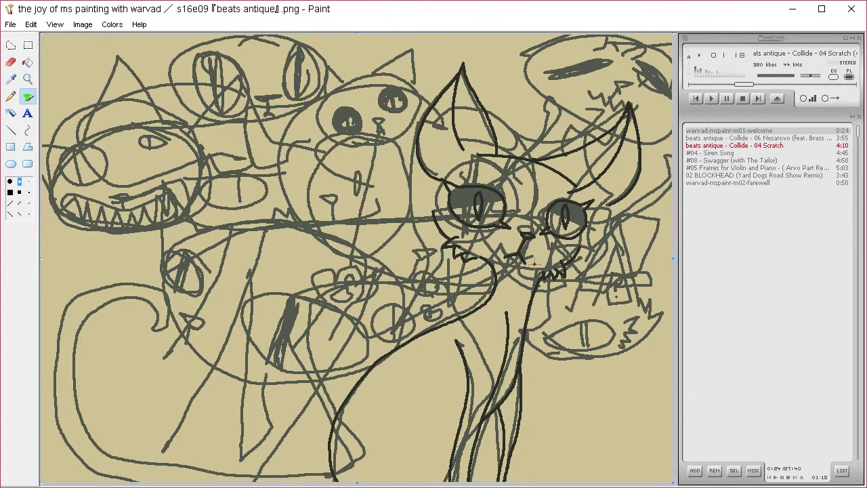
{"action": "key", "text": "ctrl+z"}
{"action": "left_click_drag", "start_coordinate": [498, 409], "coordinate": [500, 483]}
{"action": "key", "text": "ctrl+z"}
{"action": "key", "text": "ctrl+z"}
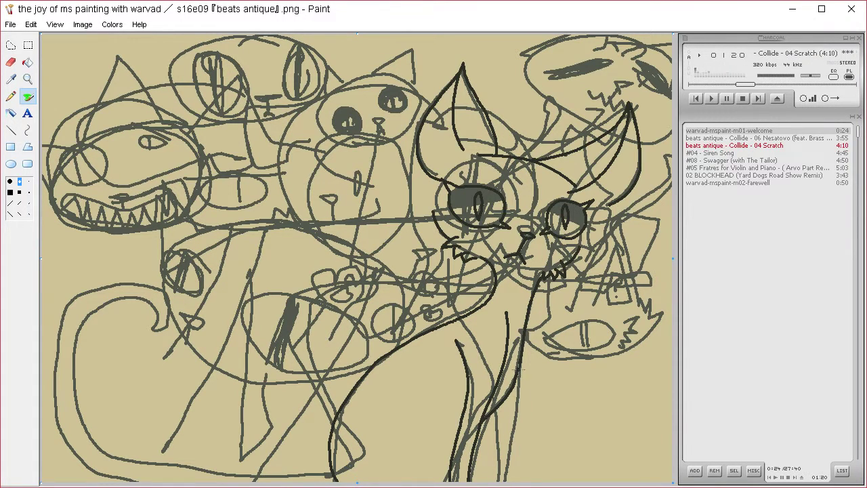
{"action": "left_click_drag", "start_coordinate": [518, 374], "coordinate": [503, 485]}
{"action": "key", "text": "ctrl+z"}
Ink the outer and inner lines of the cat's other foreleg, and a long looping tail coiling up from its hindquarters
{"action": "left_click_drag", "start_coordinate": [528, 357], "coordinate": [502, 482]}
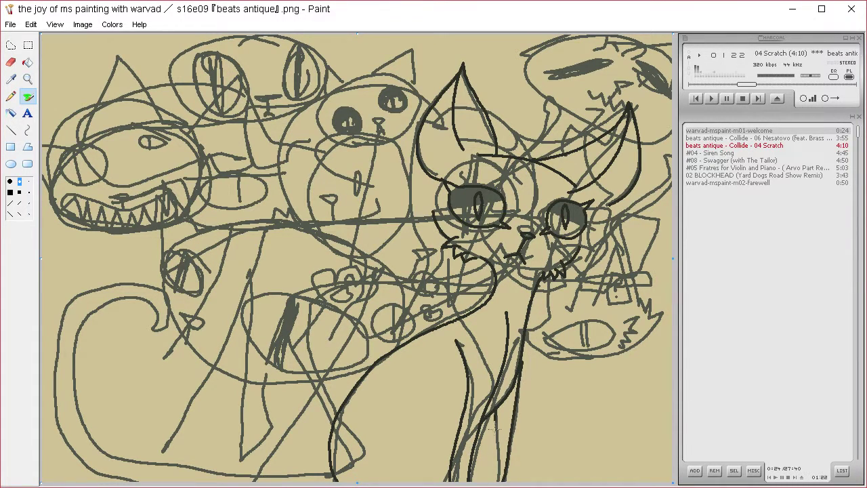
{"action": "left_click_drag", "start_coordinate": [495, 429], "coordinate": [490, 483]}
{"action": "key", "text": "ctrl+z"}
{"action": "left_click_drag", "start_coordinate": [494, 410], "coordinate": [494, 479]}
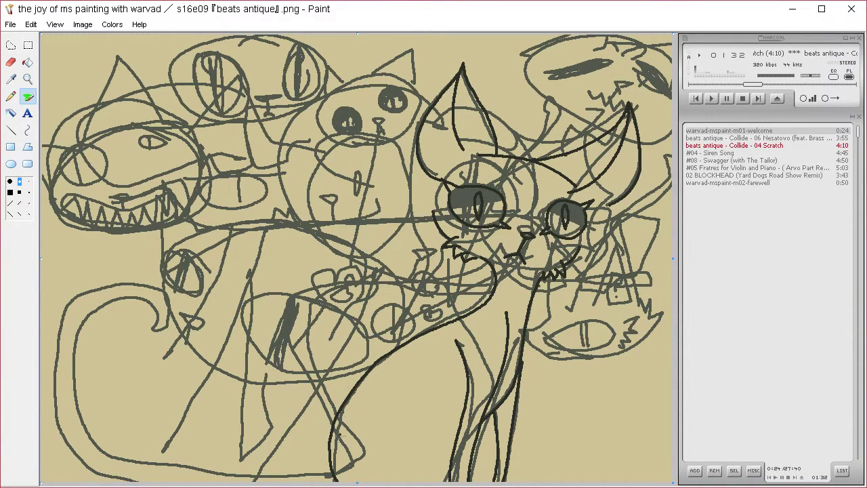
{"action": "mouse_move", "coordinate": [334, 418]}
{"action": "left_mouse_down"}
{"action": "mouse_move", "coordinate": [310, 404]}
{"action": "mouse_move", "coordinate": [271, 351]}
{"action": "mouse_move", "coordinate": [301, 288]}
{"action": "mouse_move", "coordinate": [367, 330]}
{"action": "mouse_move", "coordinate": [409, 311]}
{"action": "mouse_move", "coordinate": [268, 197]}
{"action": "mouse_move", "coordinate": [148, 278]}
{"action": "mouse_move", "coordinate": [212, 344]}
{"action": "mouse_move", "coordinate": [330, 266]}
{"action": "mouse_move", "coordinate": [243, 263]}
{"action": "mouse_move", "coordinate": [262, 249]}
{"action": "mouse_move", "coordinate": [312, 278]}
{"action": "mouse_move", "coordinate": [306, 321]}
{"action": "mouse_move", "coordinate": [234, 343]}
{"action": "mouse_move", "coordinate": [201, 312]}
{"action": "mouse_move", "coordinate": [205, 237]}
{"action": "mouse_move", "coordinate": [307, 217]}
{"action": "mouse_move", "coordinate": [377, 274]}
{"action": "mouse_move", "coordinate": [394, 322]}
{"action": "mouse_move", "coordinate": [252, 284]}
{"action": "mouse_move", "coordinate": [274, 396]}
{"action": "mouse_move", "coordinate": [308, 420]}
{"action": "mouse_move", "coordinate": [332, 424]}
{"action": "left_mouse_up"}
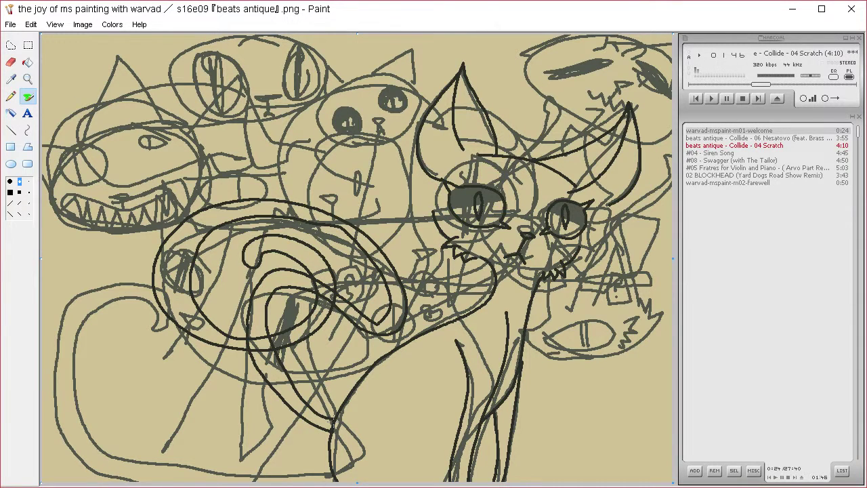
Undo the coiled looping tail and ink a small hooked tail tip at the canvas's lower edge, past the cat's forelegs
{"action": "key", "text": "ctrl+z"}
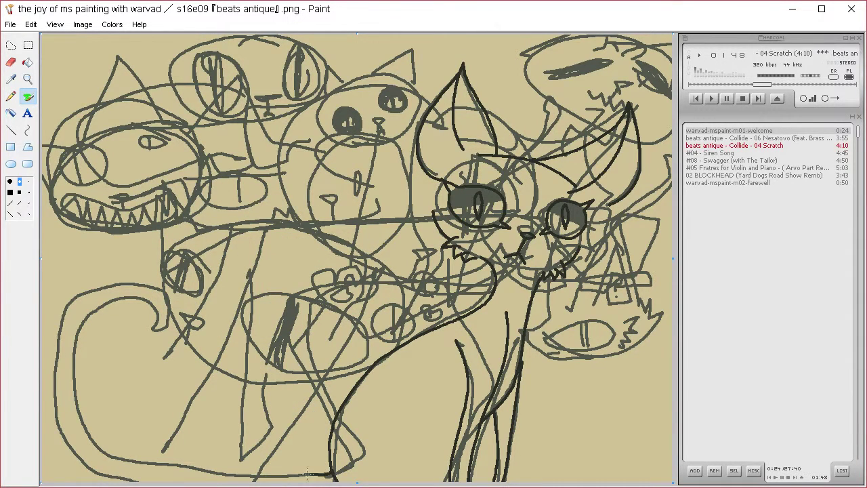
{"action": "mouse_move", "coordinate": [308, 475]}
{"action": "left_mouse_down"}
{"action": "mouse_move", "coordinate": [200, 463]}
{"action": "mouse_move", "coordinate": [201, 437]}
{"action": "mouse_move", "coordinate": [215, 431]}
{"action": "left_mouse_up"}
{"action": "key", "text": "ctrl+z"}
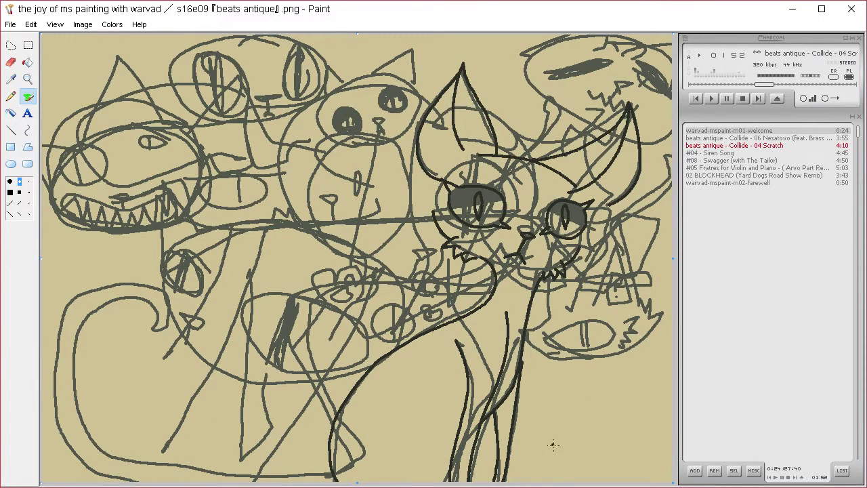
{"action": "mouse_move", "coordinate": [554, 480]}
{"action": "left_mouse_down"}
{"action": "mouse_move", "coordinate": [565, 465]}
{"action": "mouse_move", "coordinate": [555, 449]}
{"action": "left_mouse_up"}
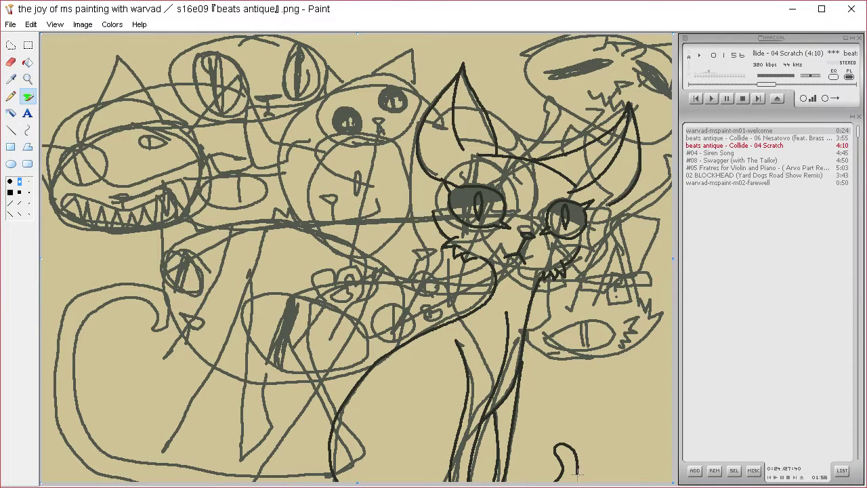
Set the drawing colour to an off-white with red 235, green 237 and blue 233
{"action": "left_click", "coordinate": [112, 25]}
{"action": "left_click", "coordinate": [129, 40]}
{"action": "left_click", "coordinate": [488, 325]}
{"action": "left_click", "coordinate": [656, 169]}
{"action": "left_click", "coordinate": [384, 342]}
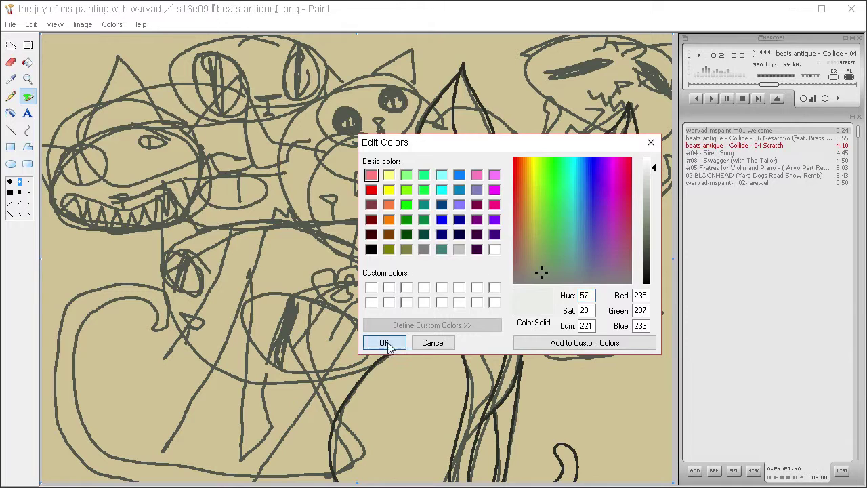
Fill all sections of the inked cat's upright ear beside the panda-faced cat with off-white
{"action": "left_click", "coordinate": [28, 61]}
{"action": "left_click", "coordinate": [453, 152]}
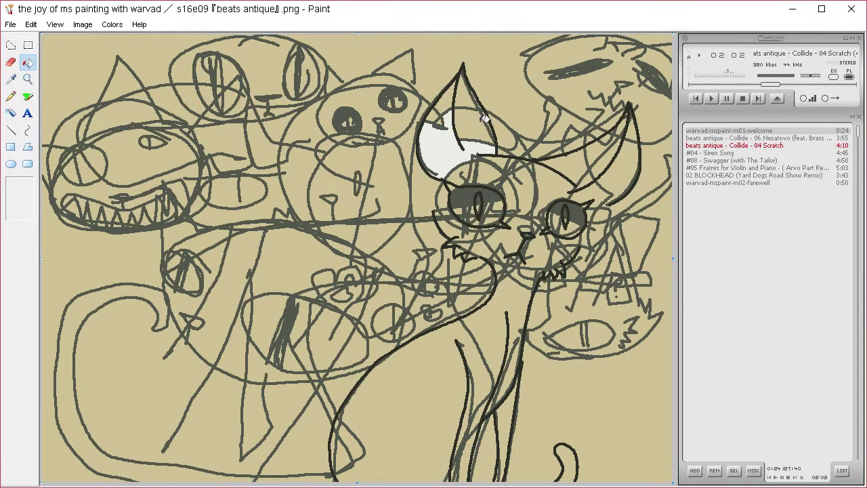
{"action": "left_click", "coordinate": [448, 107]}
{"action": "left_click", "coordinate": [474, 121]}
{"action": "left_click", "coordinate": [472, 98]}
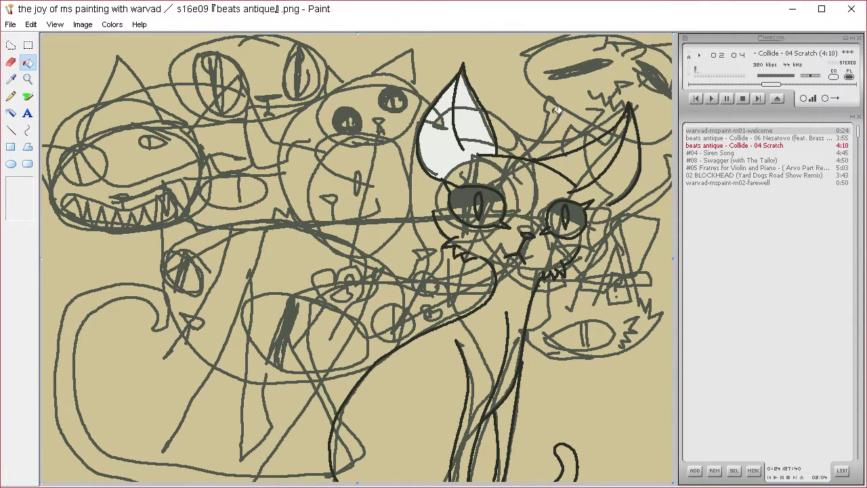
Fill the sections of the inked cat's other ear and the area just behind it with off-white
{"action": "left_click", "coordinate": [578, 163]}
{"action": "left_click", "coordinate": [604, 147]}
{"action": "left_click", "coordinate": [631, 149]}
{"action": "left_click", "coordinate": [609, 153]}
{"action": "left_click", "coordinate": [633, 131]}
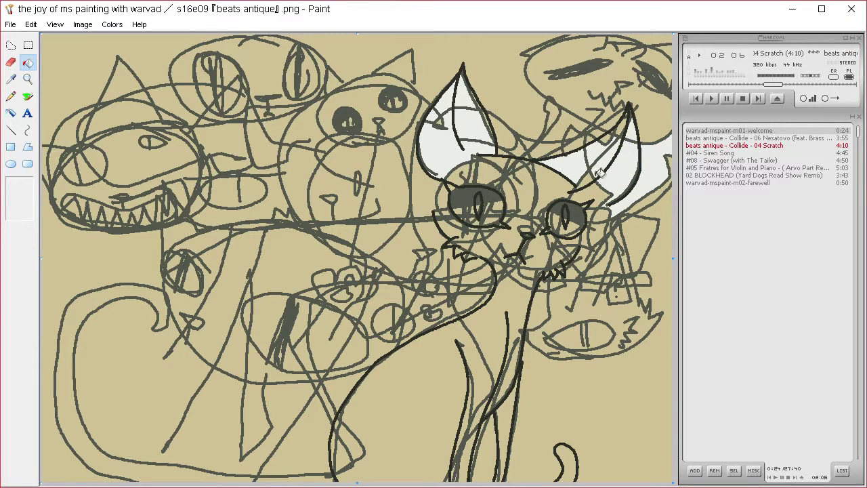
Fill the inked cat's forehead, the dark half of its larger eye, and its muzzle with off-white
{"action": "left_click", "coordinate": [589, 185]}
{"action": "key", "text": "ctrl+z"}
{"action": "left_click", "coordinate": [586, 185]}
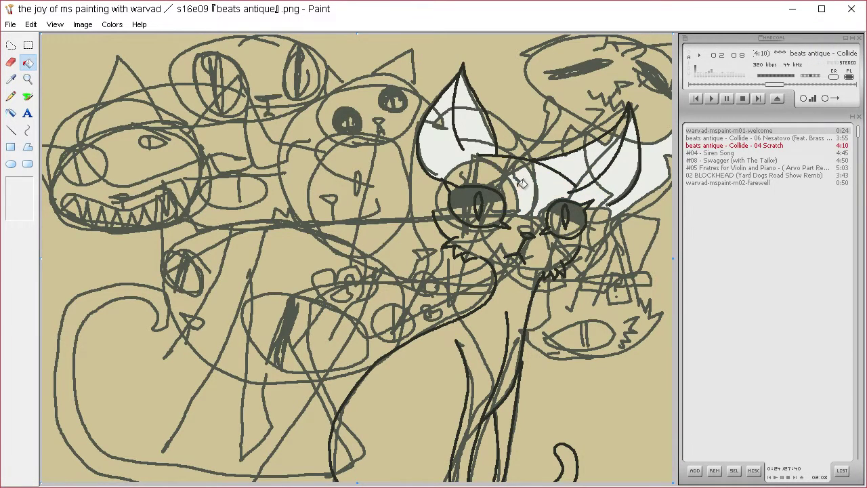
{"action": "left_click", "coordinate": [486, 195]}
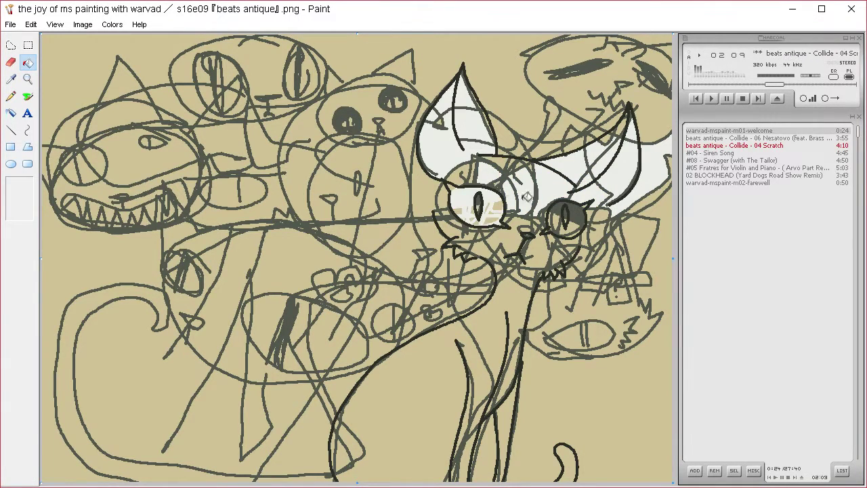
{"action": "left_click", "coordinate": [512, 232]}
{"action": "left_click", "coordinate": [543, 247]}
{"action": "left_click", "coordinate": [498, 245]}
Fill the cat's neck, chest, haunch, forelegs and hooked tail tip with off-white
{"action": "left_click", "coordinate": [516, 299]}
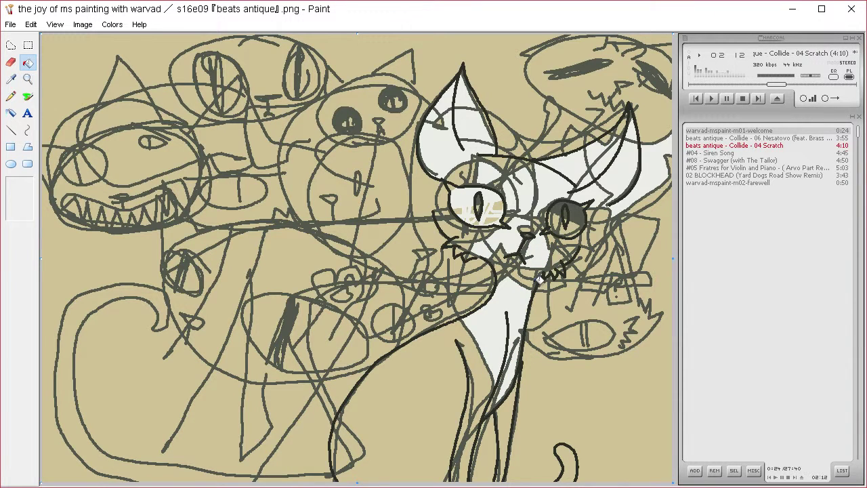
{"action": "left_click", "coordinate": [413, 393]}
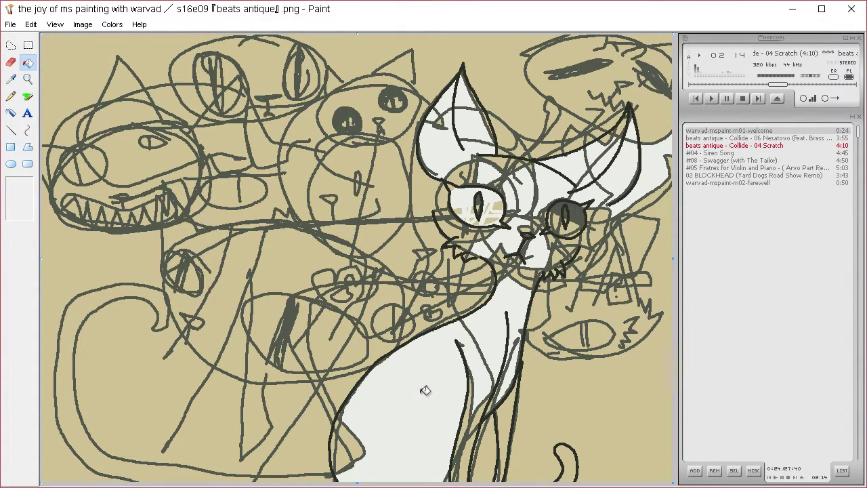
{"action": "left_click", "coordinate": [507, 414]}
{"action": "left_click", "coordinate": [476, 444]}
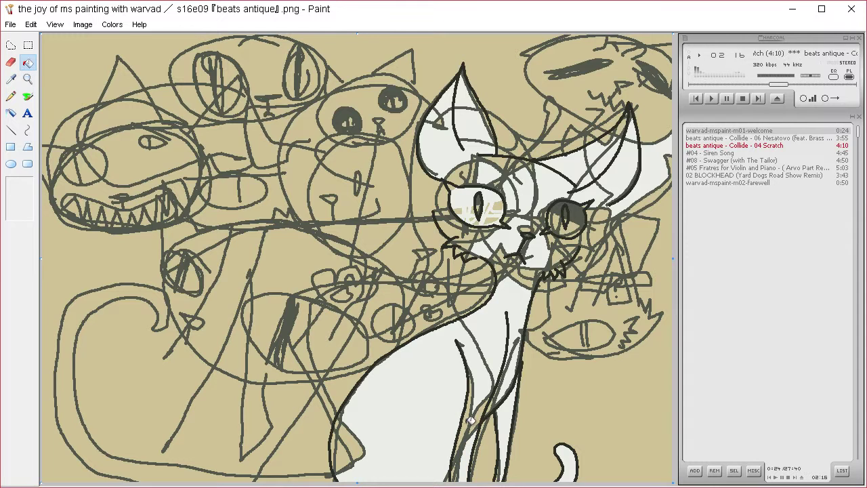
{"action": "left_click", "coordinate": [469, 420]}
{"action": "left_click", "coordinate": [493, 405]}
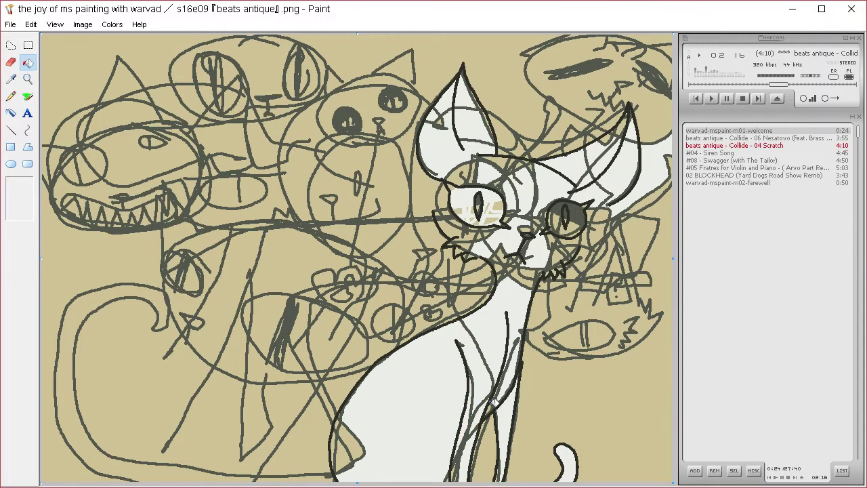
Fill the cat's cheek, the sketch lines crossing its face, and the dark part of its smaller eye with off-white
{"action": "left_click", "coordinate": [450, 225]}
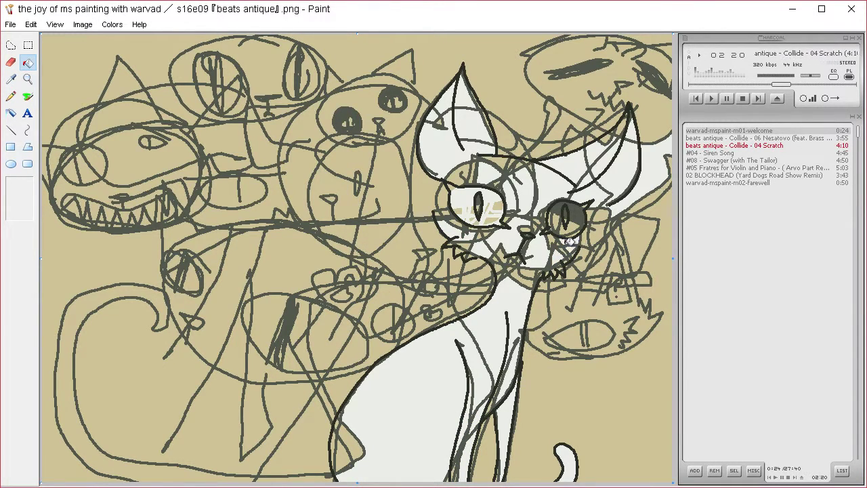
{"action": "left_click", "coordinate": [570, 246]}
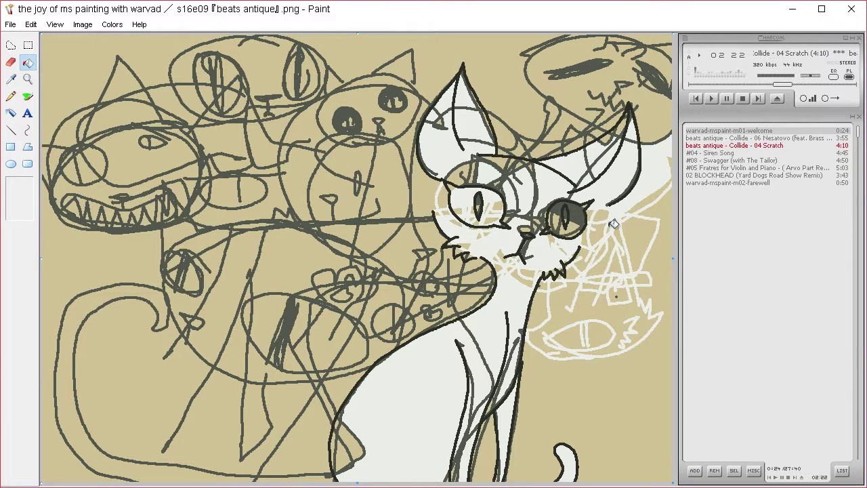
{"action": "left_click", "coordinate": [536, 207]}
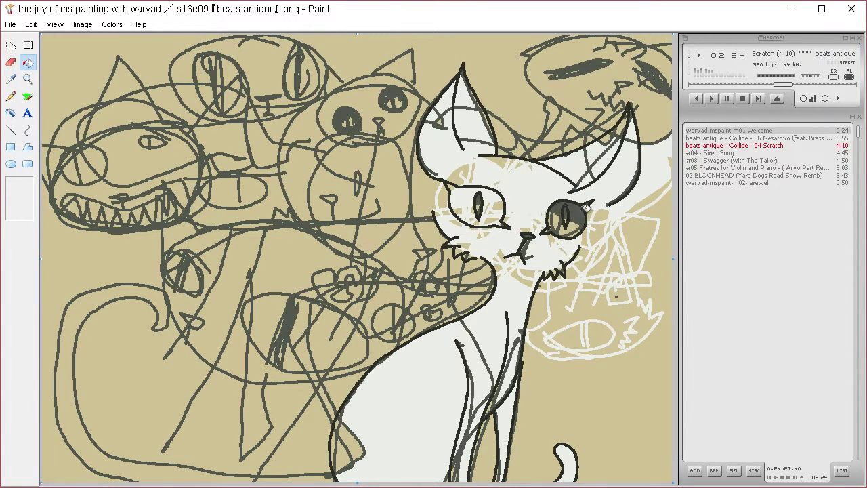
{"action": "left_click", "coordinate": [575, 211]}
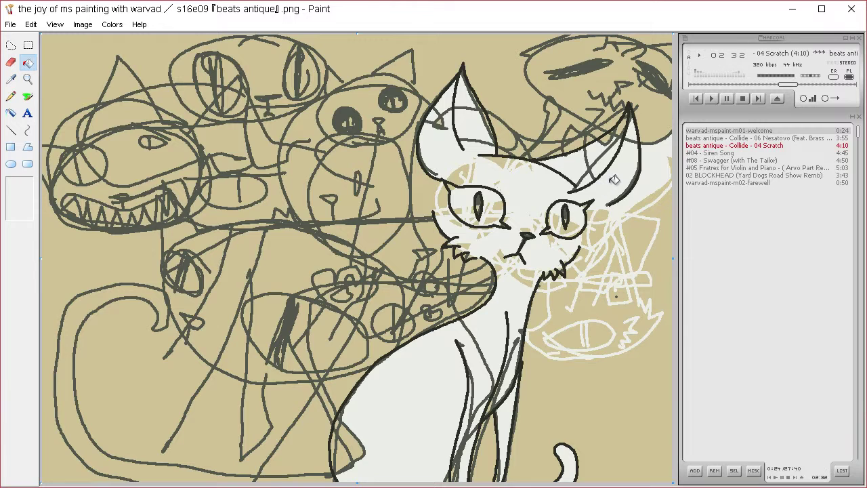
Recolour the leftover sketch lines across the cat's haunch, chest and forelegs to off-white
{"action": "left_click", "coordinate": [345, 437]}
{"action": "left_click", "coordinate": [496, 355]}
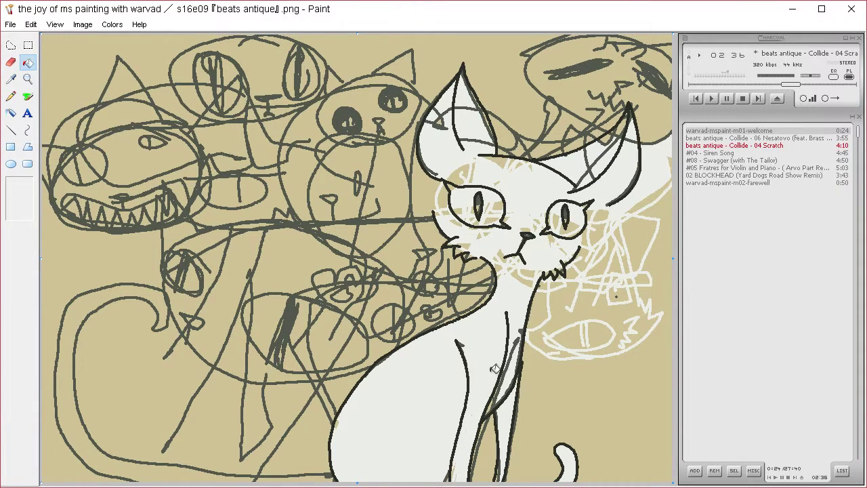
{"action": "left_click", "coordinate": [516, 355]}
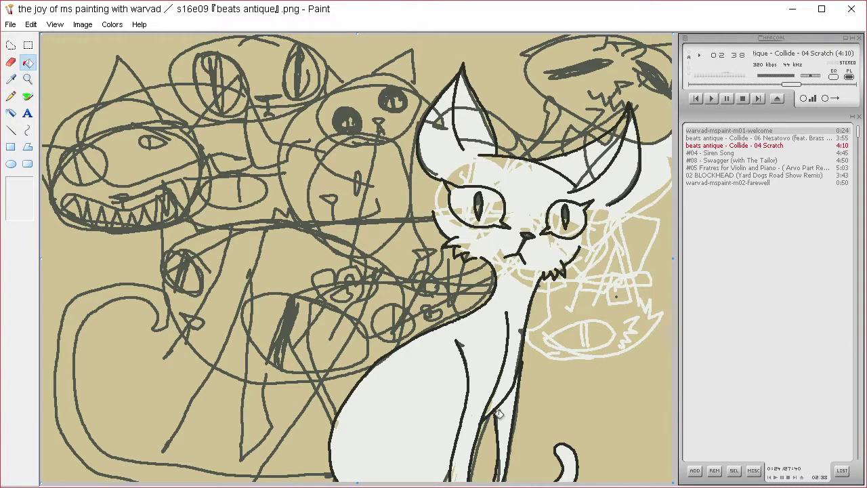
Fill the remaining tan patches around and inside the cat's two eyes with off-white
{"action": "left_click", "coordinate": [454, 196]}
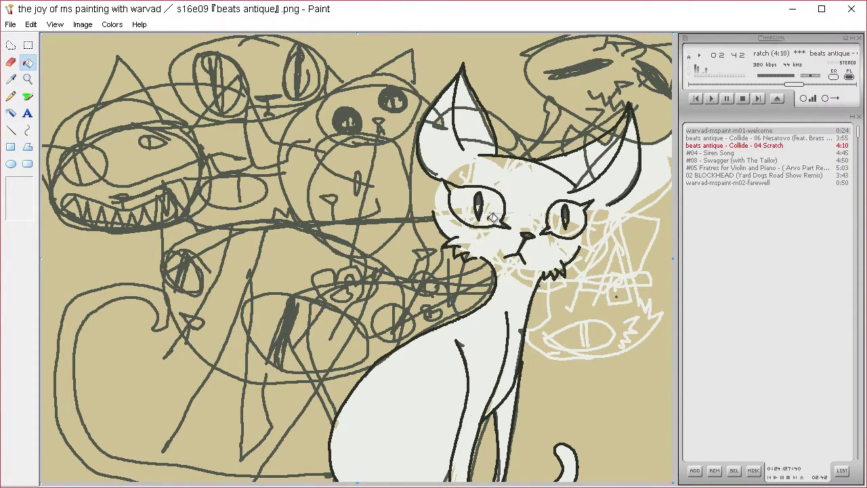
{"action": "left_click", "coordinate": [571, 227]}
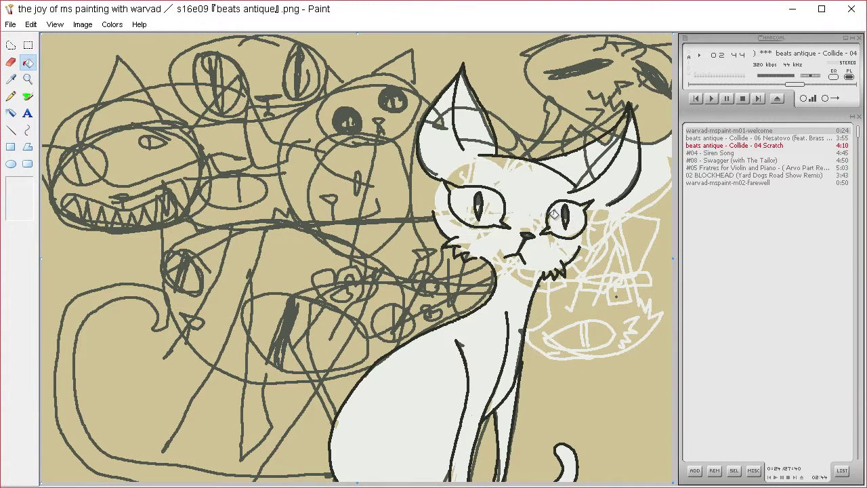
{"action": "left_click", "coordinate": [549, 219]}
{"action": "key", "text": "ctrl+z"}
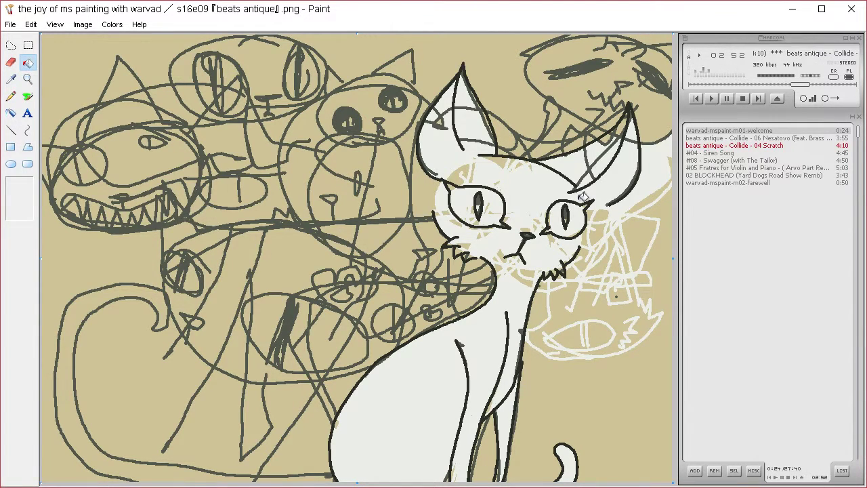
Sample the near-black outline colour and fill the tan background above and beside the white cat with it
{"action": "left_click", "coordinate": [11, 78]}
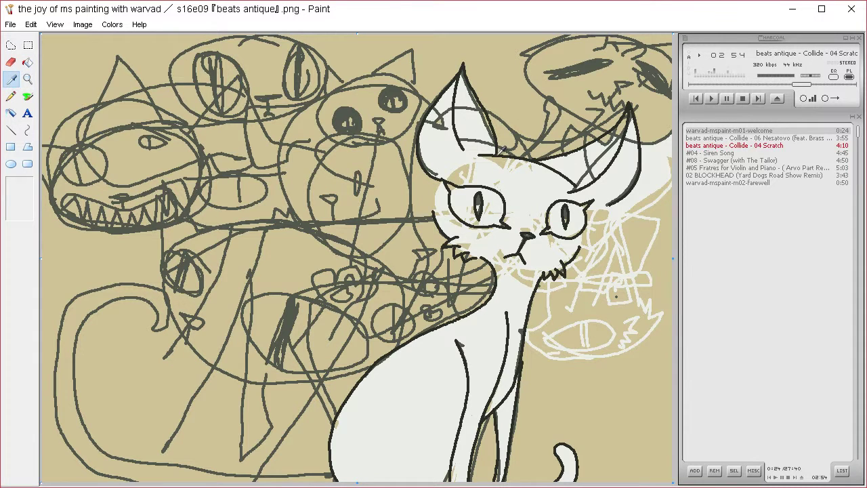
{"action": "left_click", "coordinate": [496, 155]}
{"action": "left_click", "coordinate": [30, 96]}
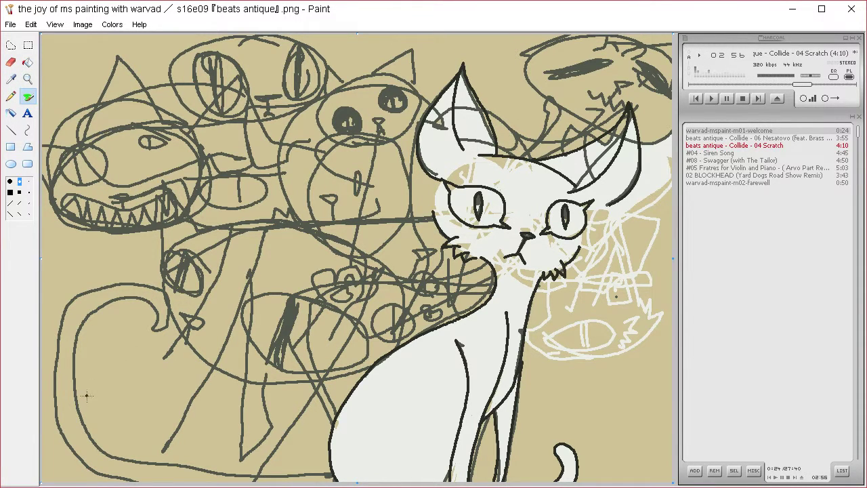
{"action": "left_click", "coordinate": [28, 62]}
{"action": "left_click", "coordinate": [471, 51]}
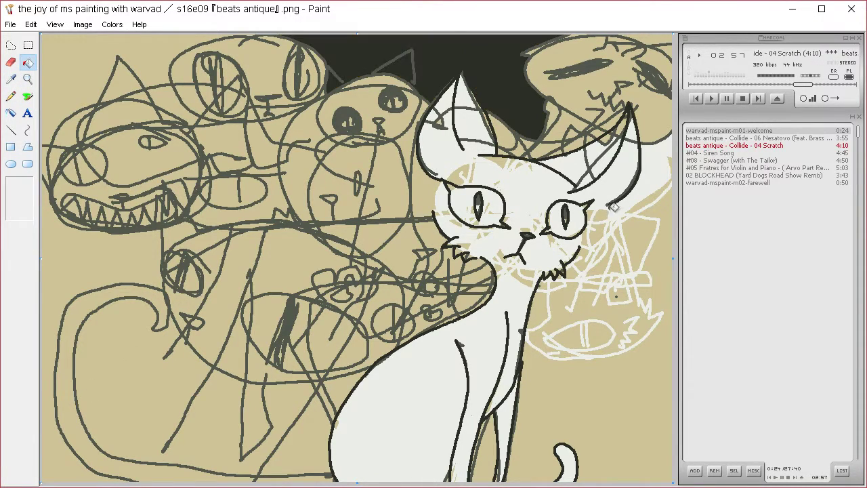
{"action": "left_click", "coordinate": [664, 296]}
Fill the fanged sketch head beside the cat's chest and the gaps behind its neck with near-black
{"action": "left_click", "coordinate": [573, 302]}
{"action": "key", "text": "ctrl+z"}
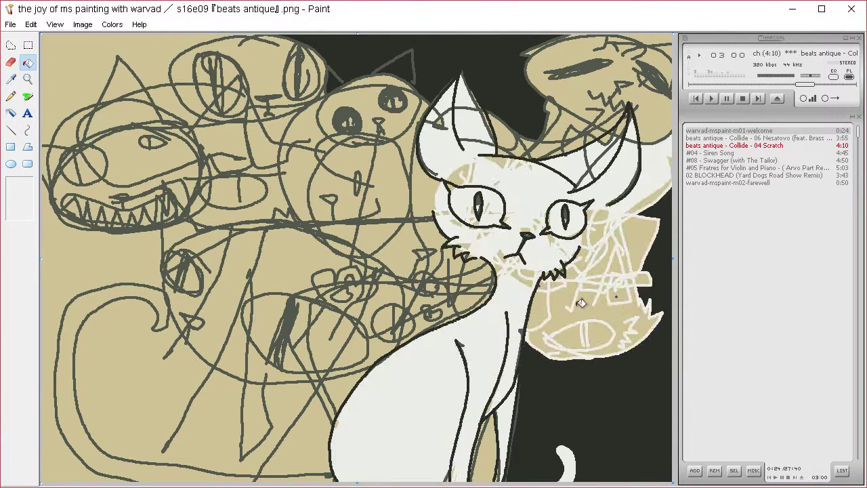
{"action": "key", "text": "ctrl+y"}
{"action": "key", "text": "ctrl+z"}
{"action": "left_click", "coordinate": [568, 311]}
{"action": "left_click", "coordinate": [478, 277]}
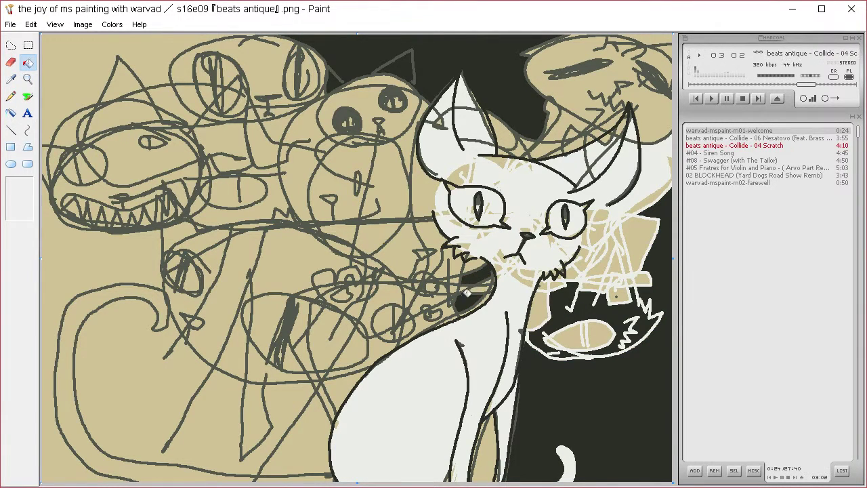
{"action": "left_click", "coordinate": [463, 290]}
{"action": "left_click", "coordinate": [463, 285]}
{"action": "left_click", "coordinate": [281, 259]}
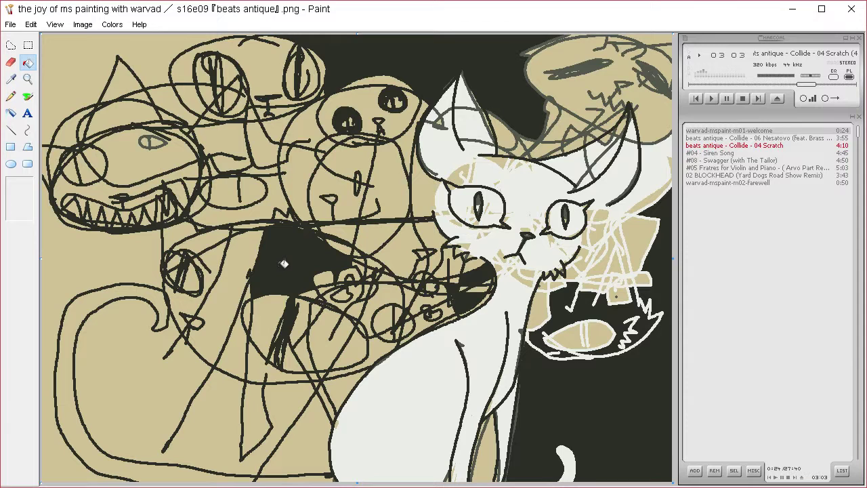
{"action": "left_click", "coordinate": [224, 324]}
{"action": "key", "text": "ctrl+z"}
{"action": "key", "text": "ctrl+z"}
{"action": "key", "text": "ctrl+z"}
Fill the background inside and around the large sketched tail, including the hanging triangular shapes, with near-black
{"action": "left_click", "coordinate": [252, 342]}
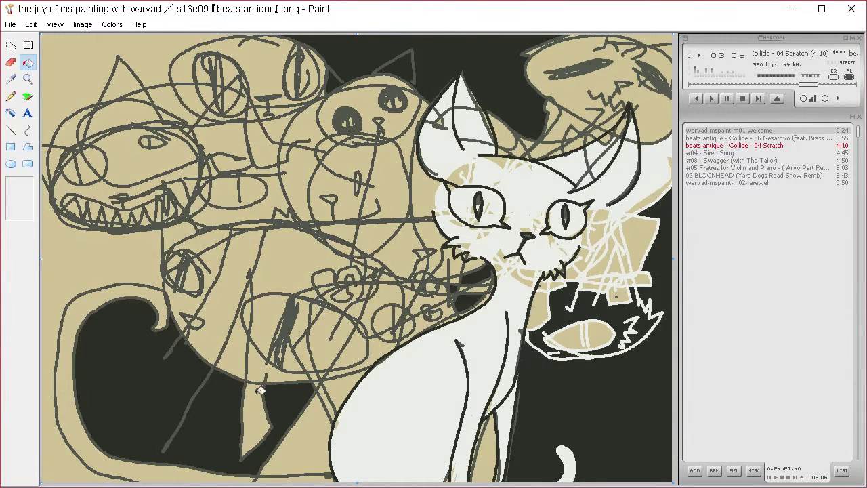
{"action": "left_click", "coordinate": [236, 362]}
{"action": "left_click", "coordinate": [257, 399]}
{"action": "left_click", "coordinate": [79, 454]}
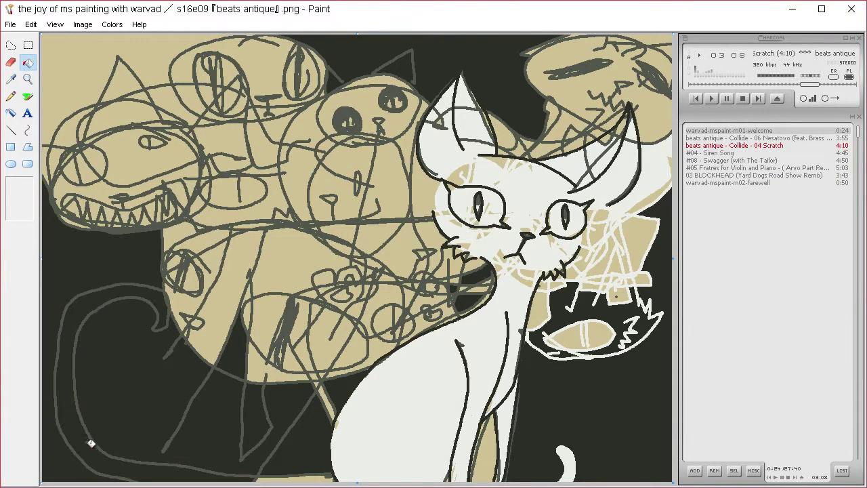
Fill the tan gaps in the lower oval sketch head and in the area between the panda-faced and white cats with near-black
{"action": "left_click", "coordinate": [338, 323]}
{"action": "left_click", "coordinate": [374, 341]}
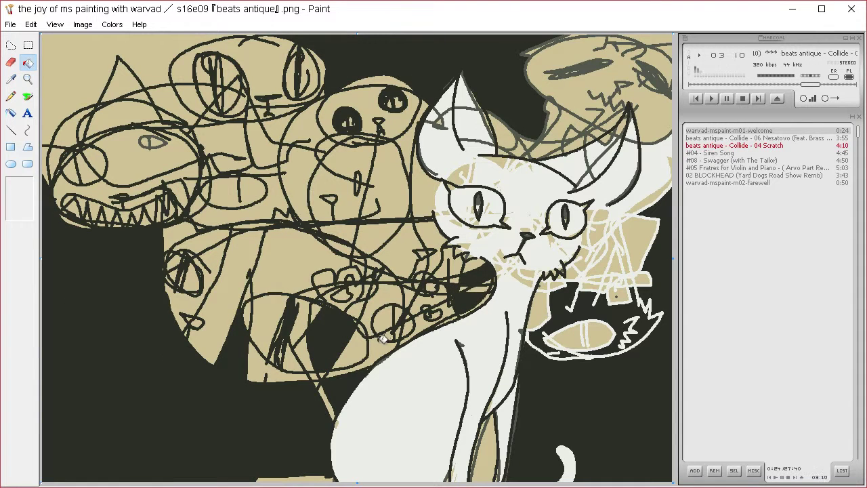
{"action": "key", "text": "ctrl+z"}
{"action": "left_click", "coordinate": [380, 338]}
{"action": "left_click", "coordinate": [391, 250]}
{"action": "left_click", "coordinate": [404, 182]}
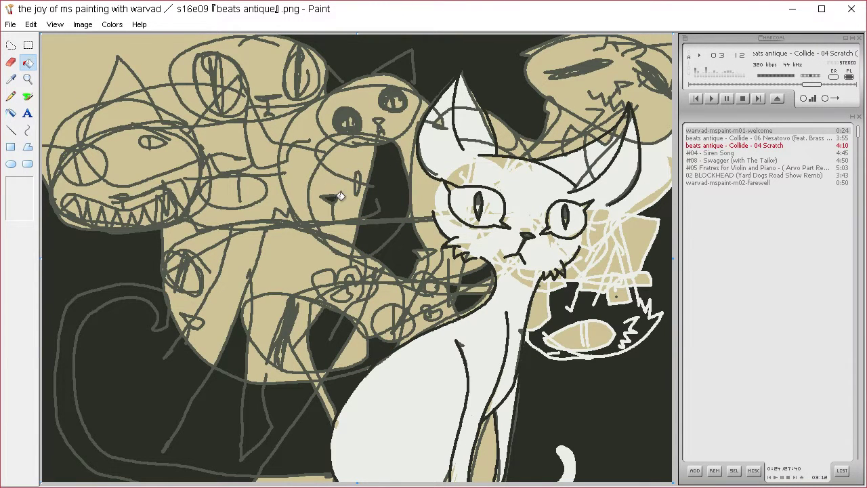
Fill the round sketch cat below the panda-faced head and the space around it with near-black
{"action": "left_click", "coordinate": [347, 186]}
{"action": "left_click", "coordinate": [353, 163]}
{"action": "left_click", "coordinate": [297, 164]}
{"action": "left_click", "coordinate": [315, 105]}
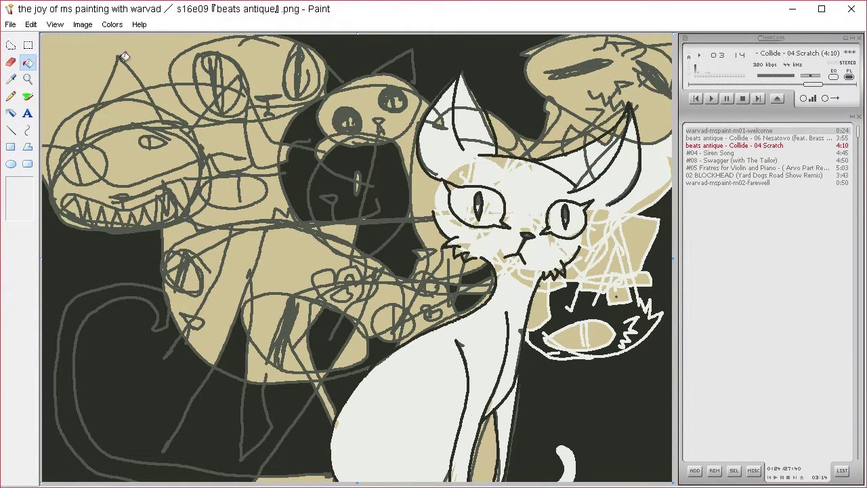
Fill the background above the grinning cat, along with its pointed ear and the gaps beneath it, with near-black
{"action": "left_click", "coordinate": [125, 56]}
{"action": "left_click", "coordinate": [130, 79]}
{"action": "left_click", "coordinate": [129, 103]}
{"action": "left_click", "coordinate": [168, 96]}
{"action": "left_click", "coordinate": [142, 95]}
{"action": "left_click", "coordinate": [174, 110]}
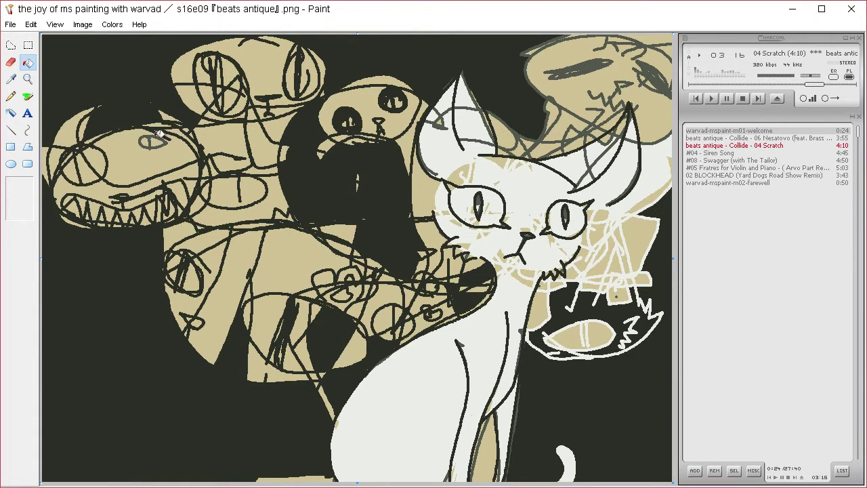
{"action": "key", "text": "ctrl+z"}
Fill the grinning cat's upper face and the gap just behind its head with near-black
{"action": "left_click", "coordinate": [169, 129]}
{"action": "key", "text": "ctrl+z"}
{"action": "left_click", "coordinate": [151, 155]}
{"action": "left_click", "coordinate": [215, 146]}
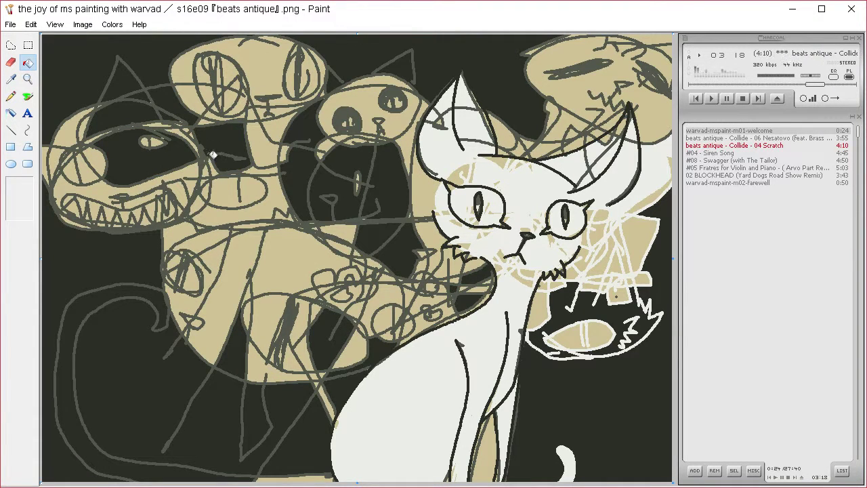
Fill the oval beneath the sketch neck, the grinning cat's body and part of the boxy shape below it with near-black
{"action": "left_click", "coordinate": [240, 197]}
{"action": "left_click", "coordinate": [278, 204]}
{"action": "left_click", "coordinate": [289, 262]}
{"action": "left_click", "coordinate": [238, 272]}
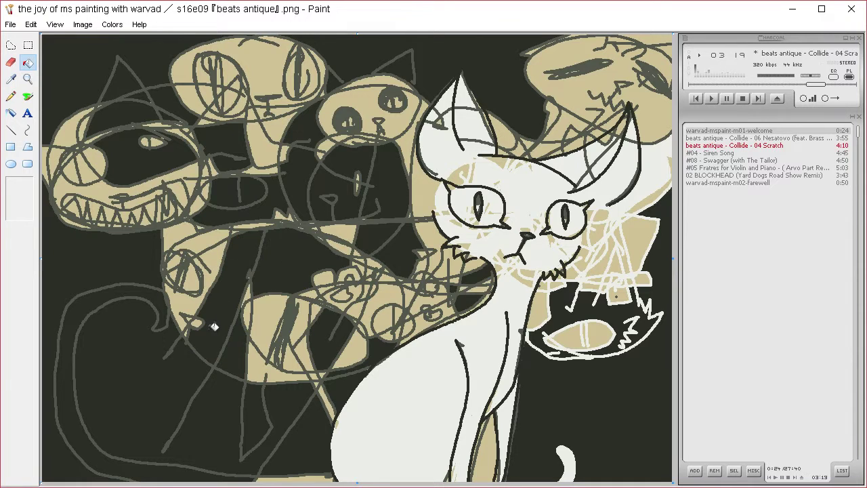
{"action": "left_click", "coordinate": [261, 351]}
{"action": "key", "text": "ctrl+z"}
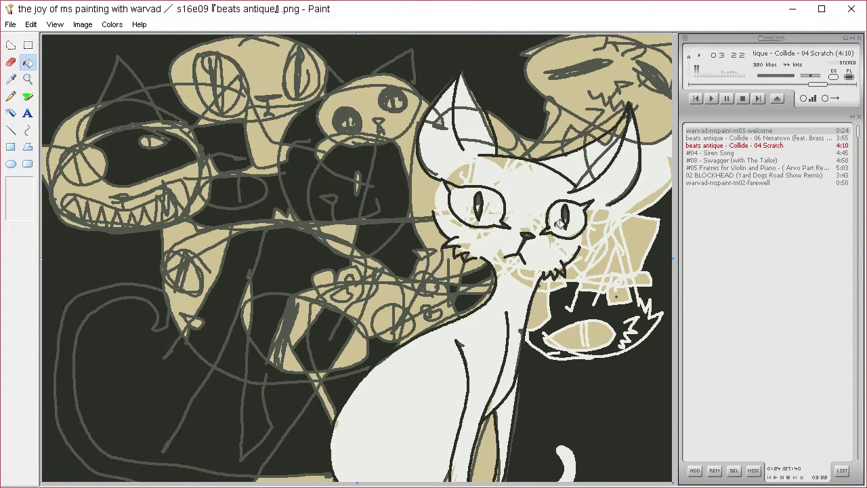
Fill the sketch face behind the white cat's head and the gap between the white cat's ears with near-black
{"action": "left_click", "coordinate": [587, 97]}
{"action": "left_click", "coordinate": [573, 124]}
{"action": "left_click", "coordinate": [557, 140]}
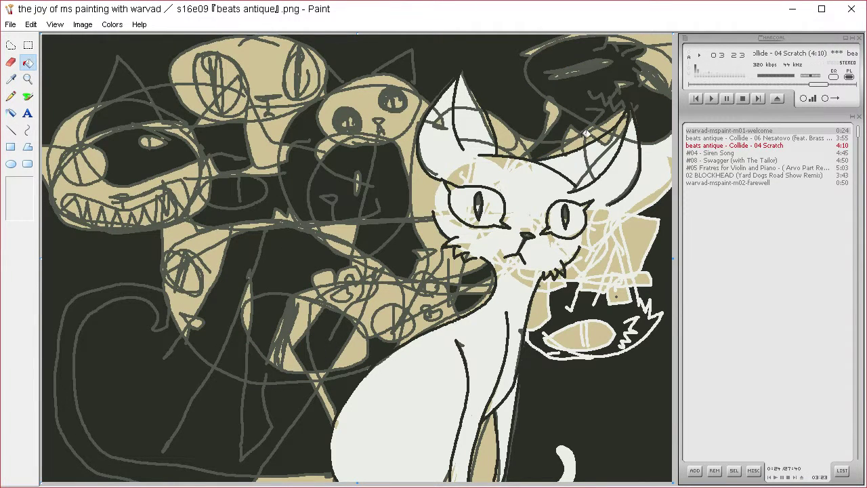
{"action": "left_click", "coordinate": [521, 143]}
{"action": "left_click", "coordinate": [508, 132]}
Fill the tan gaps beside the white cat's cheek and just behind its neck with near-black
{"action": "left_click", "coordinate": [428, 179]}
{"action": "left_click", "coordinate": [448, 247]}
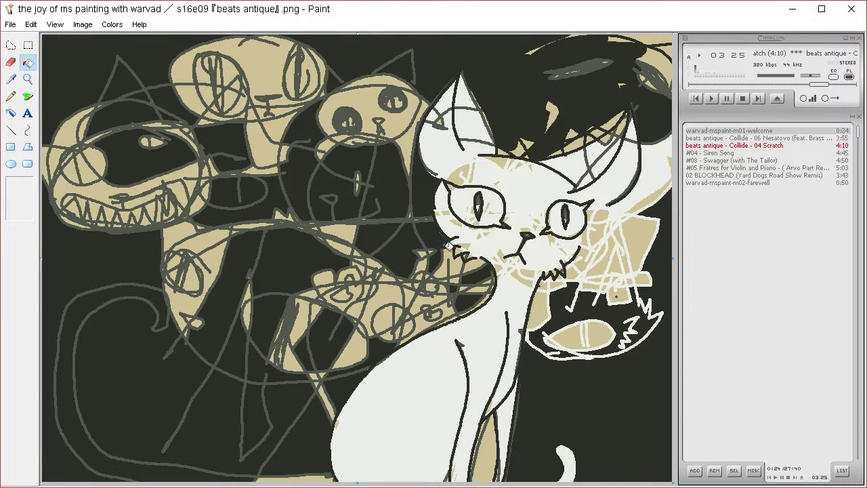
{"action": "left_click", "coordinate": [475, 263]}
{"action": "left_click", "coordinate": [459, 261]}
{"action": "left_click", "coordinate": [446, 286]}
{"action": "left_click", "coordinate": [434, 288]}
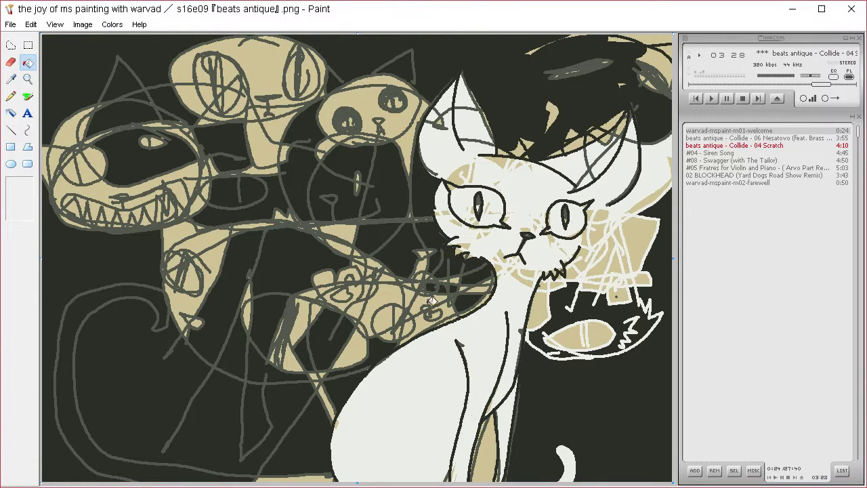
Fill the tan gaps above the white cat's back, around and inside the small sketch circle, with near-black
{"action": "left_click", "coordinate": [432, 301]}
{"action": "left_click", "coordinate": [450, 312]}
{"action": "left_click", "coordinate": [412, 323]}
{"action": "key", "text": "ctrl+z"}
{"action": "left_click", "coordinate": [410, 296]}
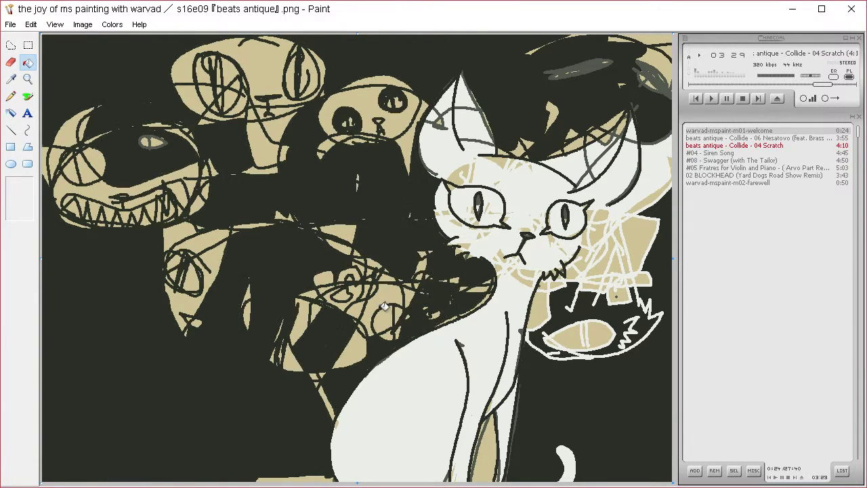
{"action": "left_click", "coordinate": [390, 299]}
{"action": "key", "text": "ctrl+z"}
{"action": "key", "text": "ctrl+z"}
{"action": "left_click", "coordinate": [389, 297]}
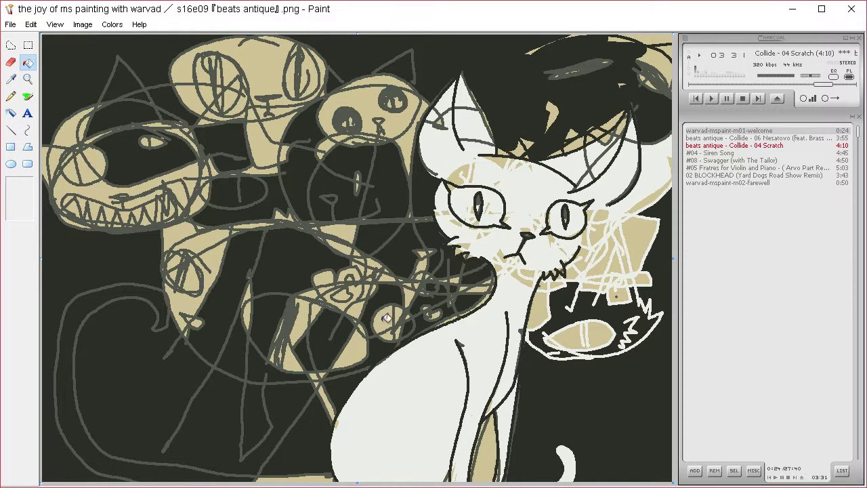
{"action": "left_click", "coordinate": [386, 318]}
Try filling the grey sketch lines and the tan patch beside the white cat's cheek with near-black, and undo those fills
{"action": "left_click", "coordinate": [398, 285]}
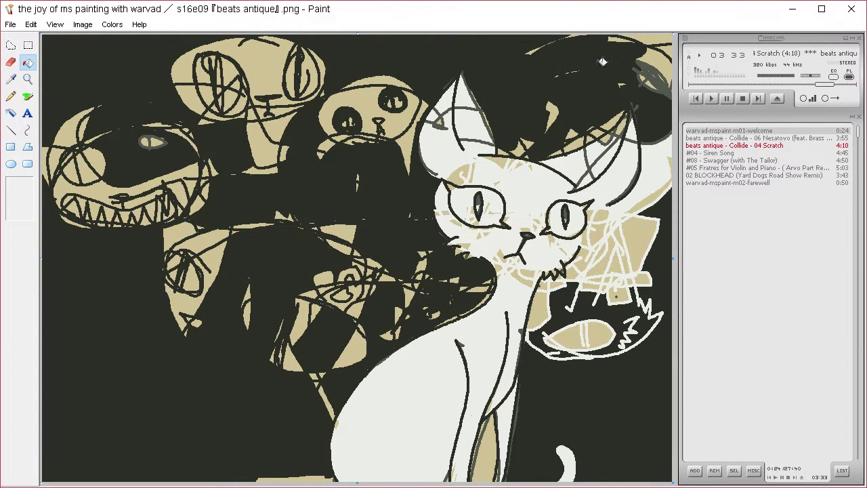
{"action": "left_click", "coordinate": [654, 188]}
{"action": "key", "text": "ctrl+z"}
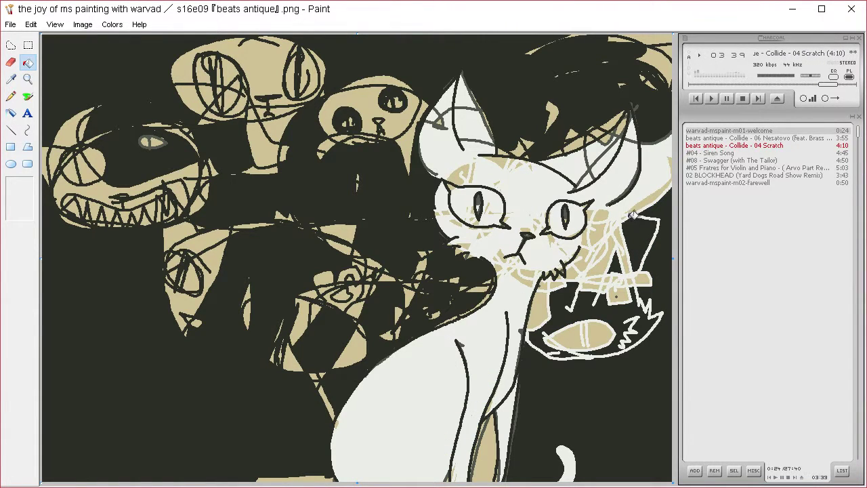
{"action": "key", "text": "ctrl+z"}
{"action": "key", "text": "ctrl+z"}
{"action": "key", "text": "ctrl+z"}
{"action": "key", "text": "ctrl+z"}
{"action": "key", "text": "ctrl+z"}
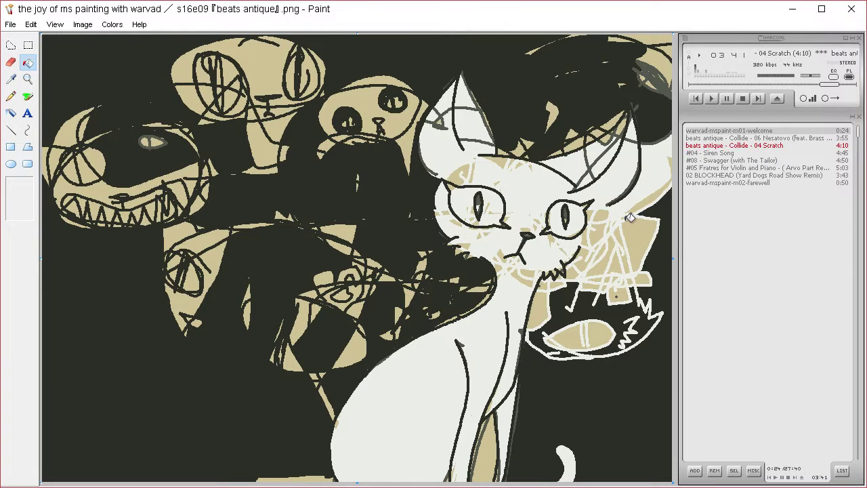
{"action": "key", "text": "ctrl+z"}
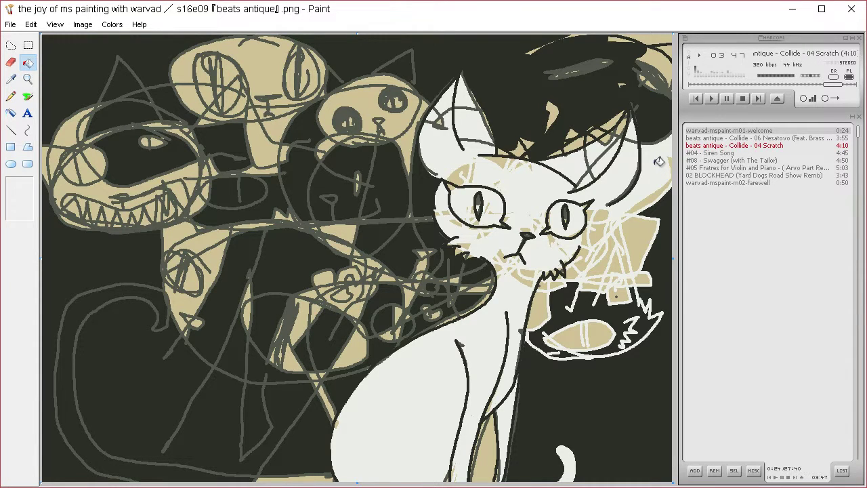
Mix a bright red and fill both of the white cat's eyes around the slit pupils with it
{"action": "left_click", "coordinate": [112, 25]}
{"action": "left_click", "coordinate": [118, 40]}
{"action": "left_click", "coordinate": [477, 327]}
{"action": "left_click_drag", "start_coordinate": [630, 200], "coordinate": [630, 159]}
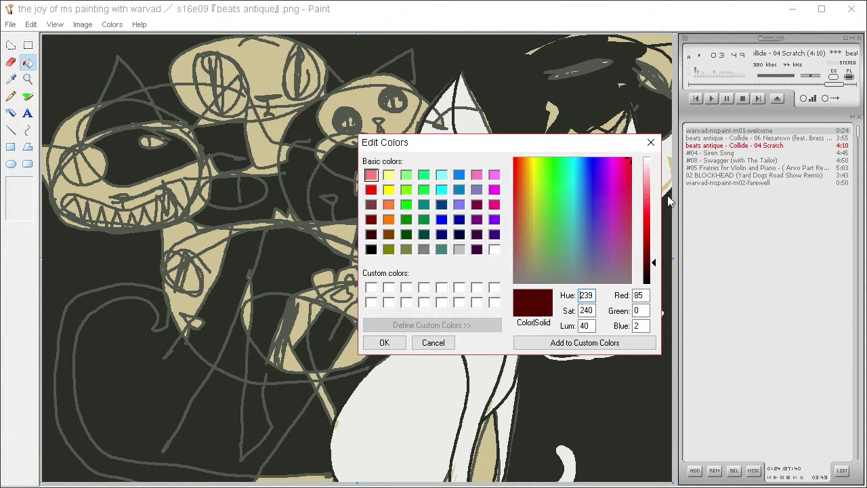
{"action": "left_click", "coordinate": [655, 221]}
{"action": "left_click", "coordinate": [385, 342]}
{"action": "left_click", "coordinate": [495, 211]}
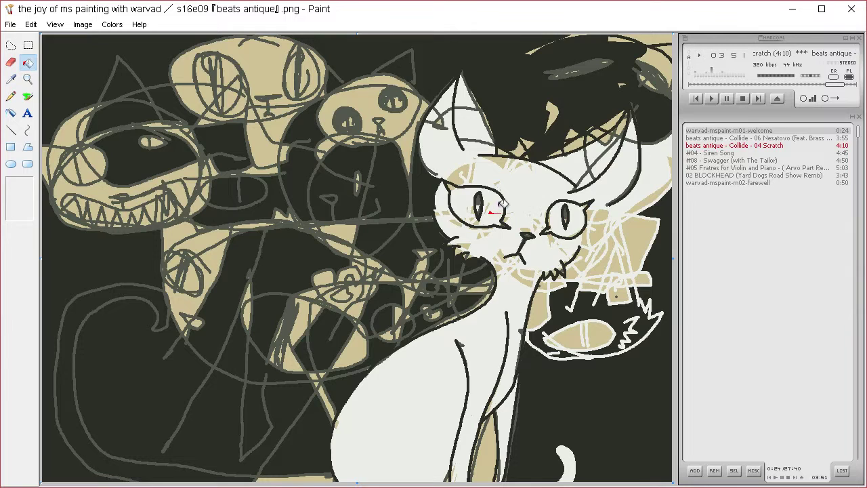
{"action": "left_click", "coordinate": [501, 205]}
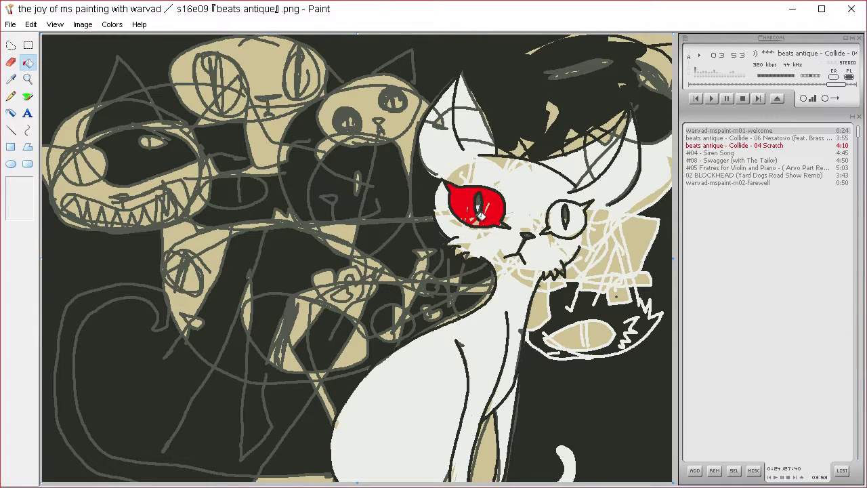
{"action": "left_click", "coordinate": [562, 218]}
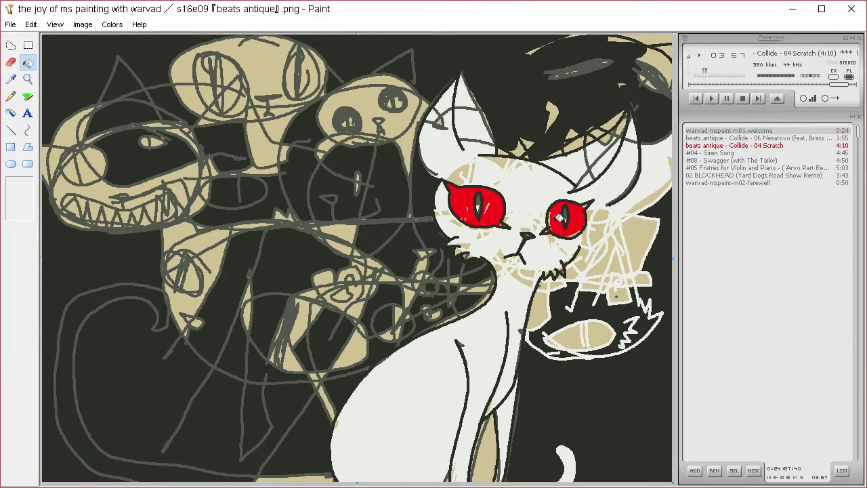
Adjust the red to a muted crimson and refill both of the white cat's eyes with it
{"action": "left_click", "coordinate": [112, 24]}
{"action": "left_click", "coordinate": [114, 40]}
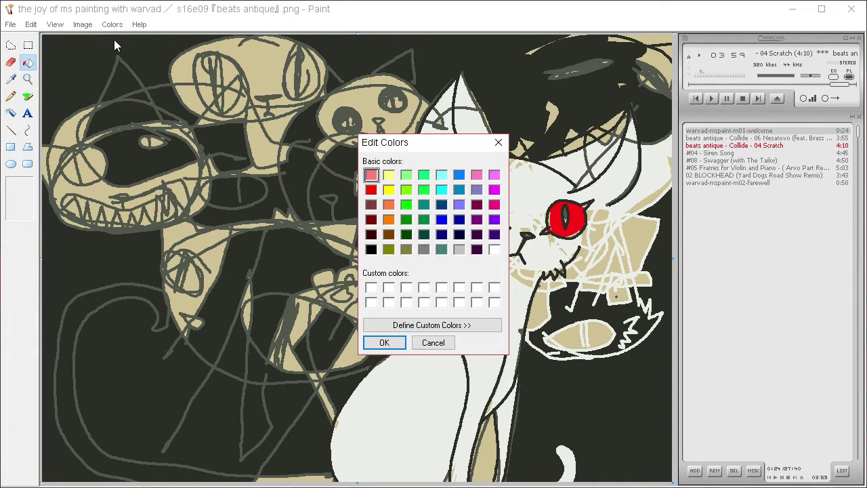
{"action": "left_click", "coordinate": [477, 328]}
{"action": "left_click", "coordinate": [384, 343]}
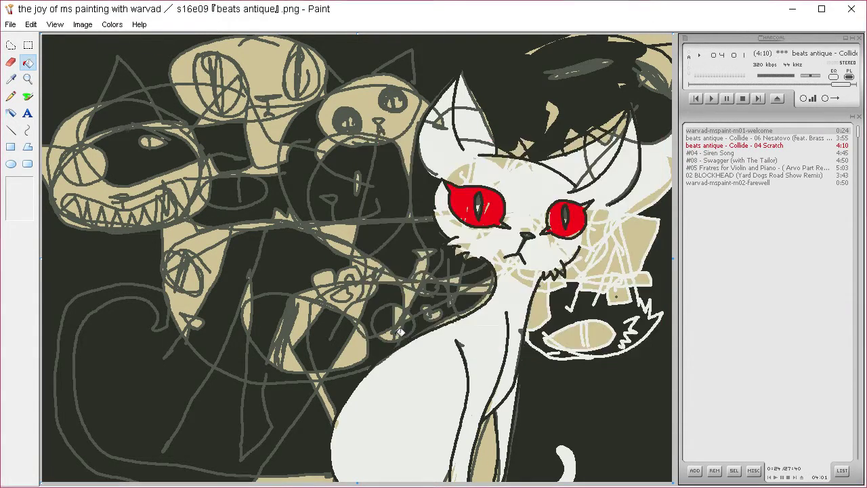
{"action": "left_click", "coordinate": [493, 217]}
{"action": "left_click", "coordinate": [577, 221]}
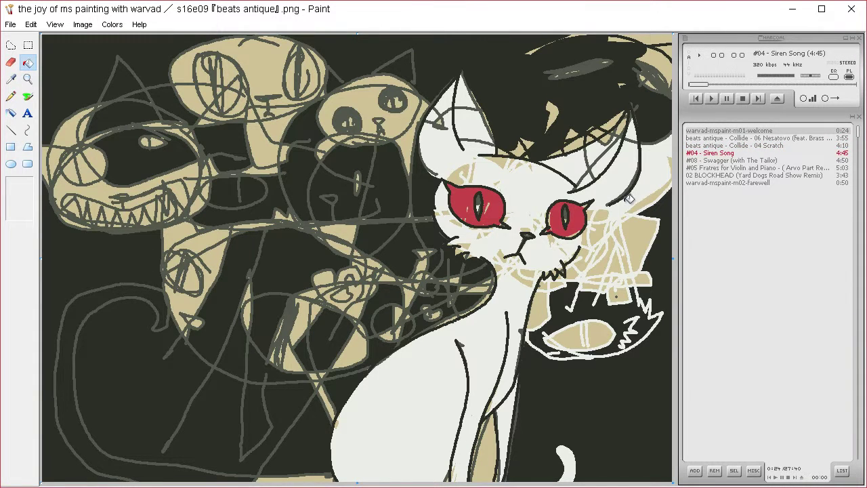
Draw a pointed eye shape with a round iris on the white cat's haunch in crimson and fill around the iris
{"action": "left_click", "coordinate": [29, 100]}
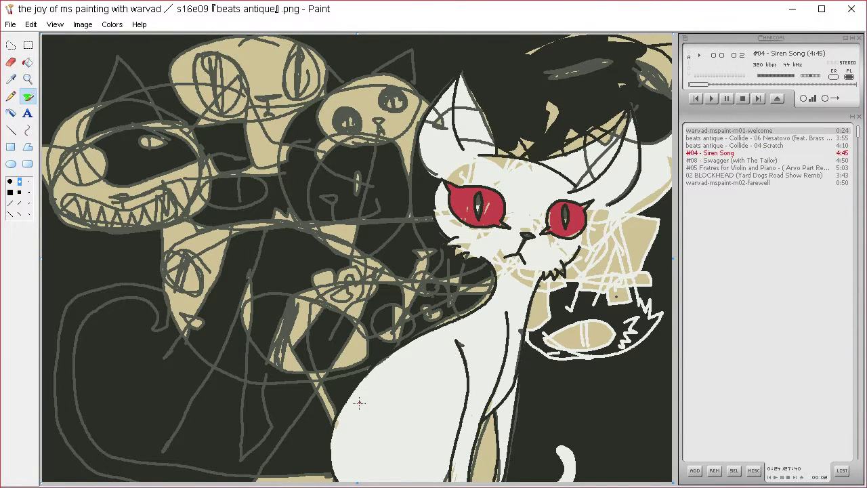
{"action": "mouse_move", "coordinate": [359, 403]}
{"action": "left_mouse_down"}
{"action": "mouse_move", "coordinate": [396, 399]}
{"action": "mouse_move", "coordinate": [441, 415]}
{"action": "mouse_move", "coordinate": [418, 423]}
{"action": "left_mouse_up"}
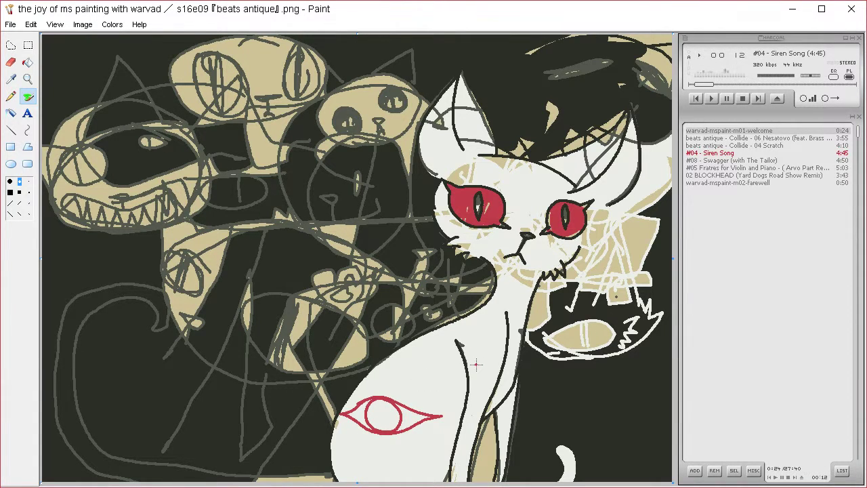
{"action": "left_click", "coordinate": [28, 63]}
{"action": "left_click", "coordinate": [420, 415]}
{"action": "left_click", "coordinate": [358, 415]}
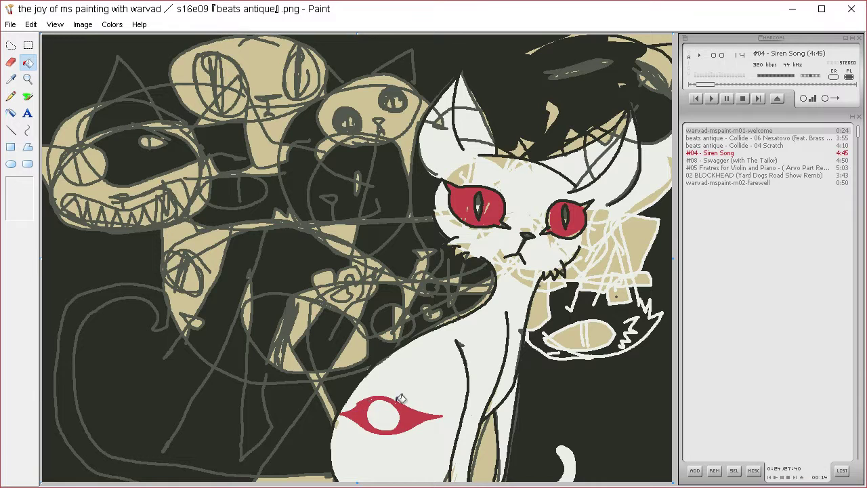
Ink the haunch eye's outline and slit pupil in near-black, and add a small crimson-filled eye on the cat's throat
{"action": "left_click", "coordinate": [28, 96]}
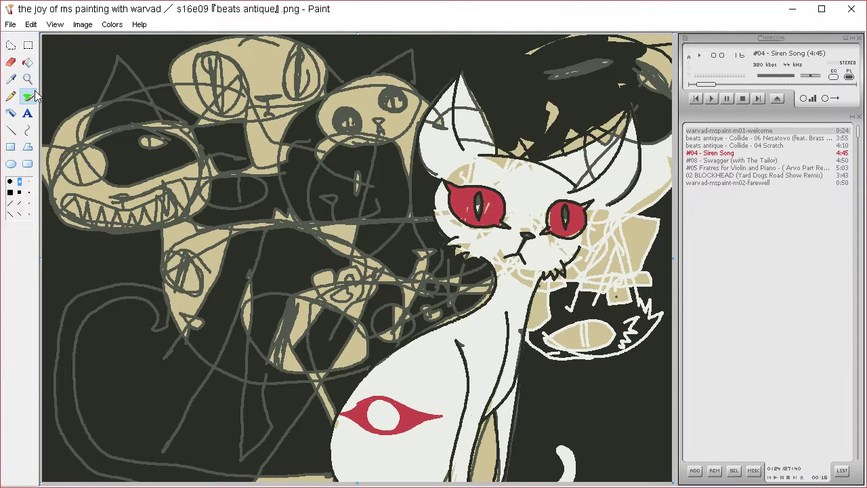
{"action": "left_click_drag", "start_coordinate": [380, 407], "coordinate": [381, 424]}
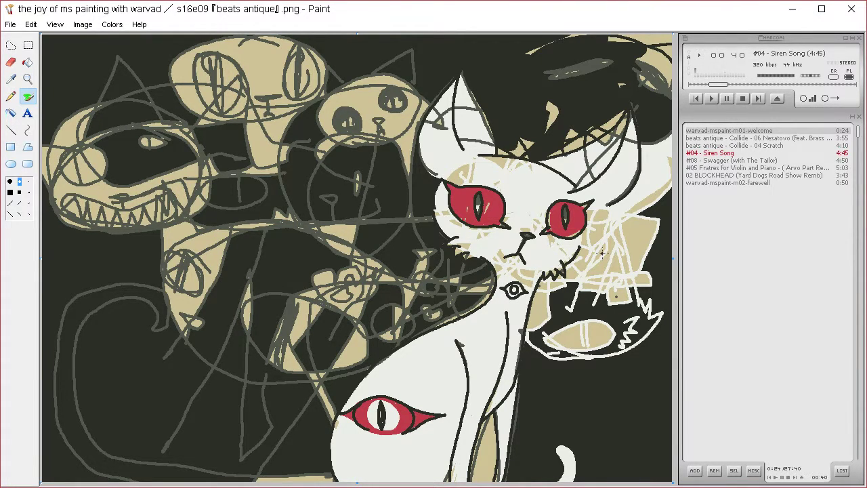
{"action": "left_click", "coordinate": [16, 79]}
{"action": "left_click", "coordinate": [409, 405]}
{"action": "left_click", "coordinate": [28, 62]}
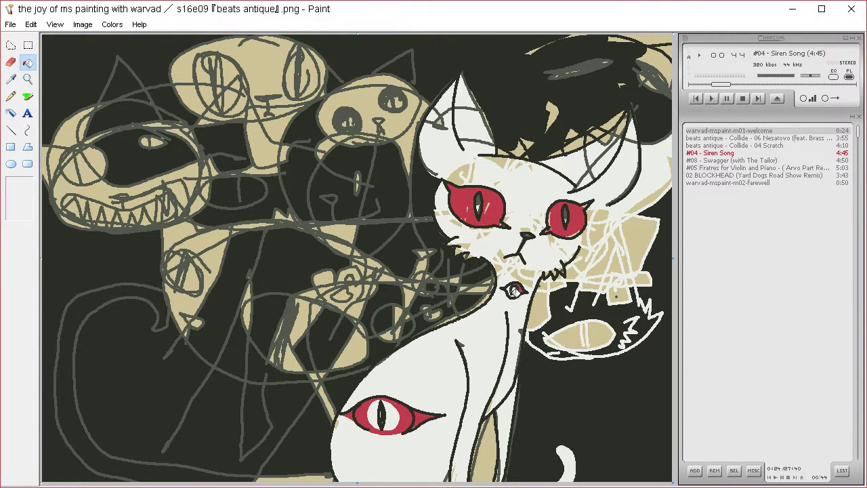
{"action": "left_click", "coordinate": [514, 290]}
Sample the pupil's near-black and draw a chin line plus marking borders across the white cat's back, chest and front leg
{"action": "left_click", "coordinate": [11, 78]}
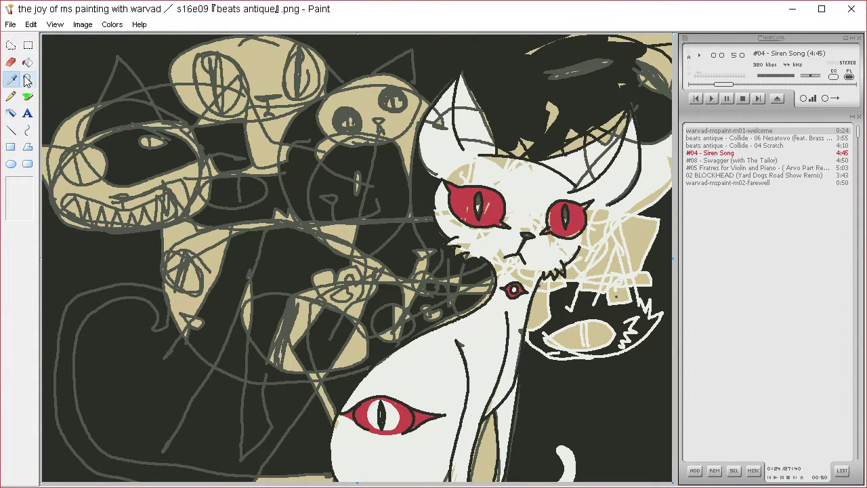
{"action": "left_click", "coordinate": [566, 218]}
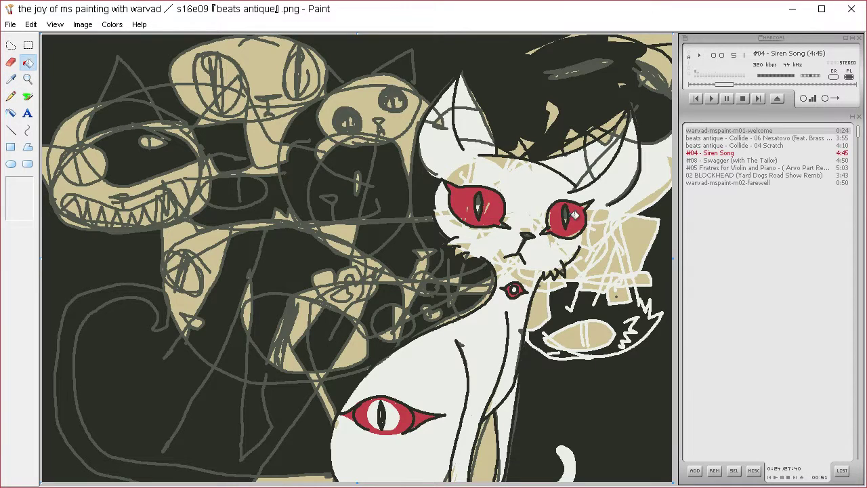
{"action": "left_click", "coordinate": [27, 96]}
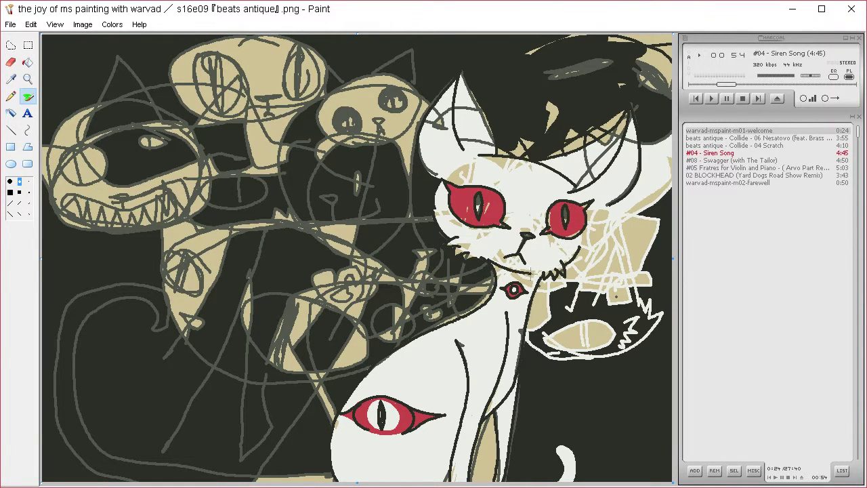
{"action": "left_click_drag", "start_coordinate": [541, 271], "coordinate": [486, 264]}
{"action": "left_click_drag", "start_coordinate": [463, 355], "coordinate": [420, 365]}
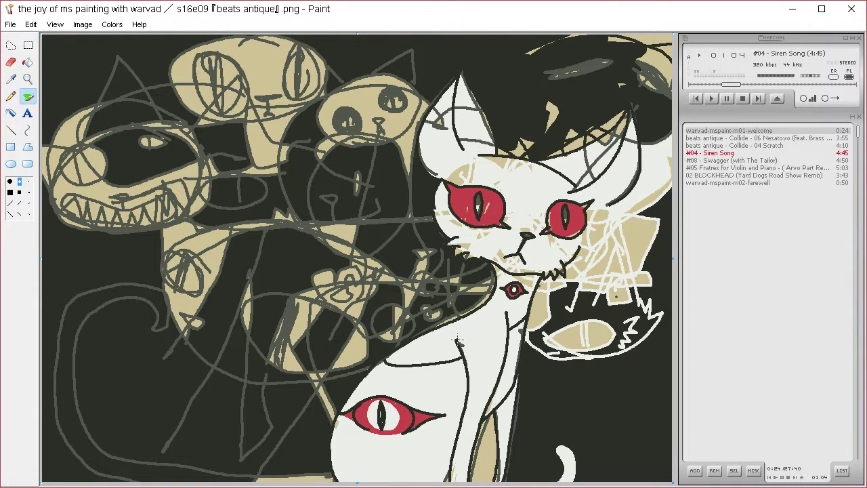
{"action": "mouse_move", "coordinate": [502, 310]}
{"action": "left_mouse_down"}
{"action": "mouse_move", "coordinate": [467, 337]}
{"action": "mouse_move", "coordinate": [491, 339]}
{"action": "mouse_move", "coordinate": [458, 340]}
{"action": "left_mouse_up"}
{"action": "left_click_drag", "start_coordinate": [495, 392], "coordinate": [466, 422]}
Fill the white cat's neck, shoulder, chest and the outer strip of its front leg with near-black
{"action": "left_click", "coordinate": [27, 62]}
{"action": "left_click", "coordinate": [491, 339]}
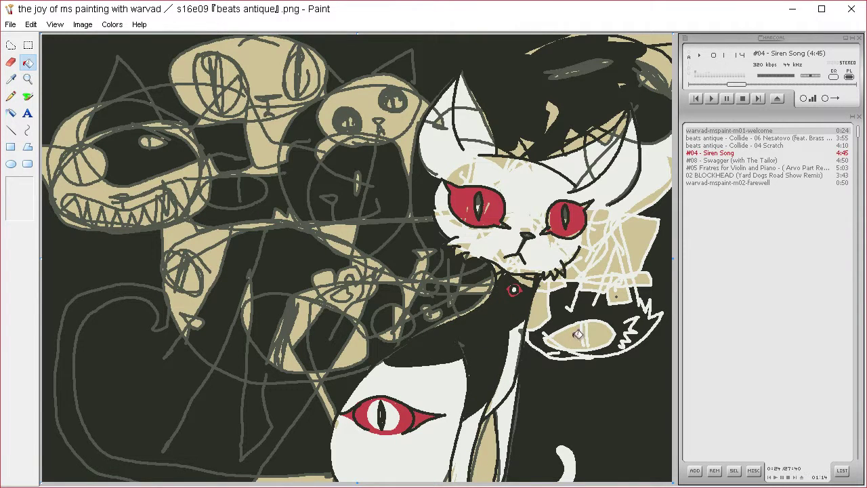
{"action": "left_click", "coordinate": [518, 390]}
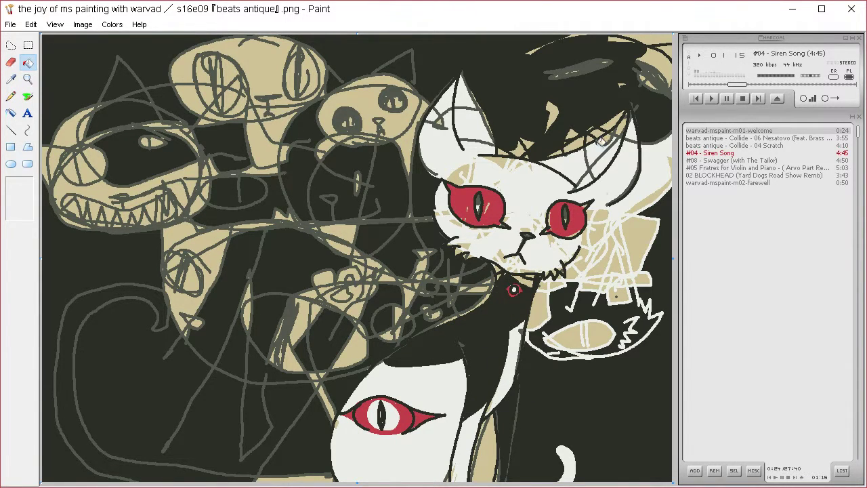
{"action": "left_click", "coordinate": [632, 173]}
{"action": "key", "text": "ctrl+z"}
{"action": "left_click", "coordinate": [519, 317]}
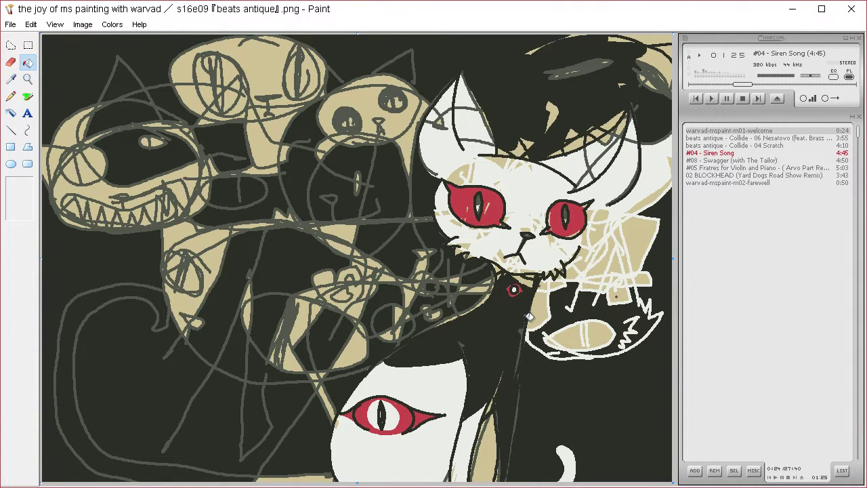
Mix a turquoise and fill the white cat's larger eye, farther from the tan scribbles, with it
{"action": "left_click", "coordinate": [112, 25]}
{"action": "left_click", "coordinate": [110, 42]}
{"action": "left_click", "coordinate": [474, 324]}
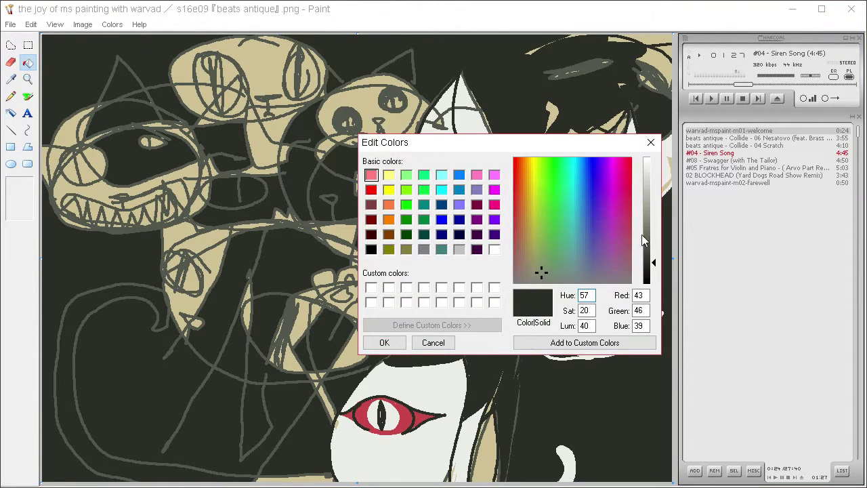
{"action": "left_click", "coordinate": [649, 218]}
{"action": "left_click_drag", "start_coordinate": [592, 222], "coordinate": [577, 218]}
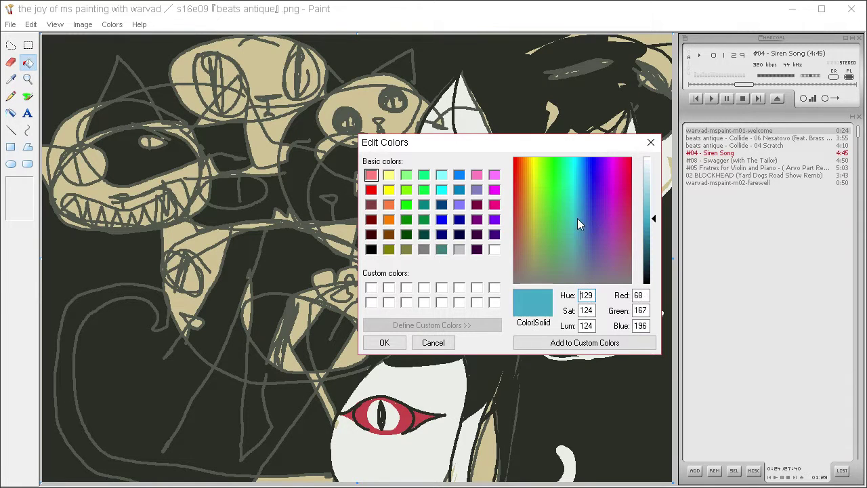
{"action": "left_click", "coordinate": [575, 218]}
{"action": "left_click", "coordinate": [384, 343]}
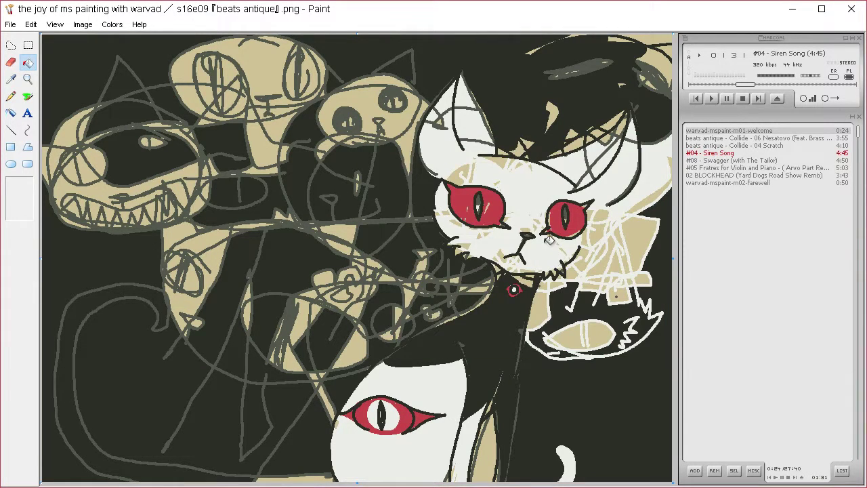
{"action": "left_click", "coordinate": [496, 211]}
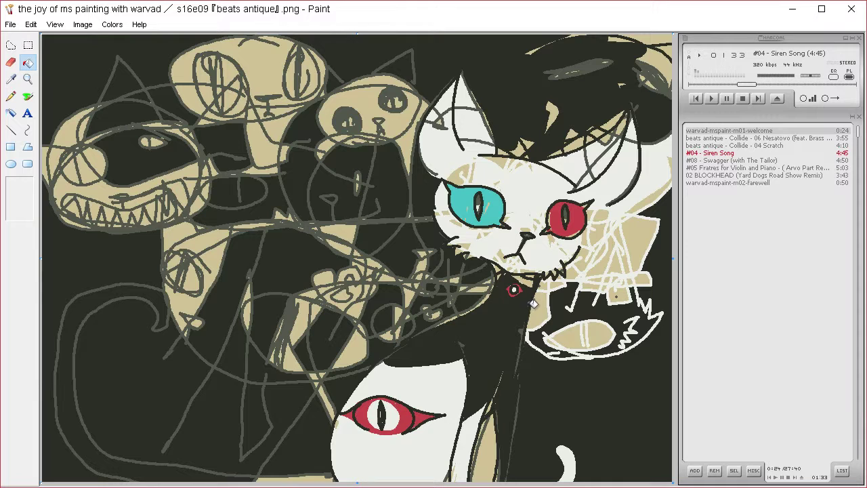
Mix a slightly darker turquoise and refill the white cat's turquoise eye with it
{"action": "left_click", "coordinate": [112, 24]}
{"action": "left_click", "coordinate": [114, 38]}
{"action": "left_click", "coordinate": [431, 325]}
{"action": "mouse_move", "coordinate": [583, 224]}
{"action": "left_mouse_down"}
{"action": "mouse_move", "coordinate": [571, 208]}
{"action": "mouse_move", "coordinate": [575, 233]}
{"action": "left_mouse_up"}
{"action": "left_click", "coordinate": [384, 343]}
{"action": "left_click", "coordinate": [385, 350]}
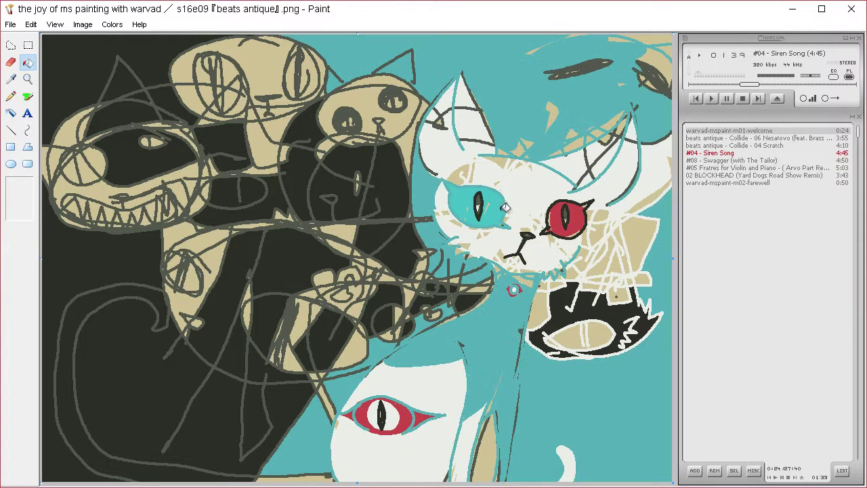
{"action": "key", "text": "ctrl+z"}
{"action": "left_click", "coordinate": [502, 211]}
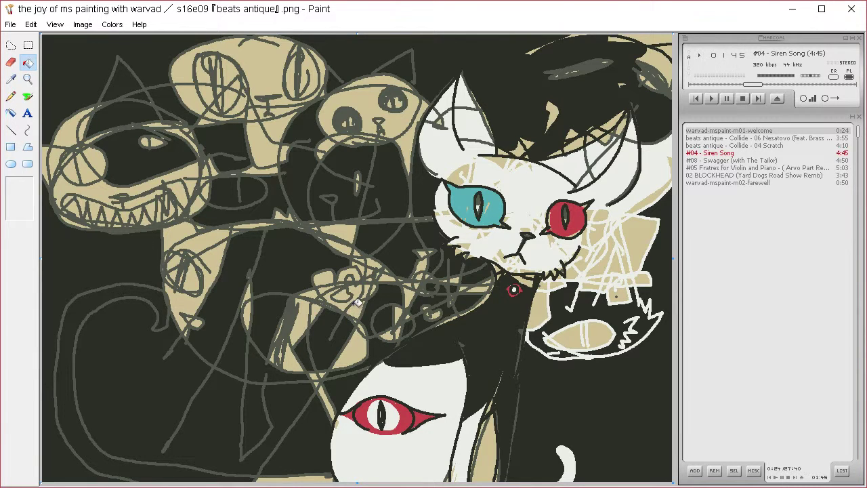
Sample the near-black and brush the head outline, two large oval eyes, slit pupils and nose of the tan-headed cat at the canvas's upper edge
{"action": "left_click", "coordinate": [11, 78]}
{"action": "left_click", "coordinate": [32, 96]}
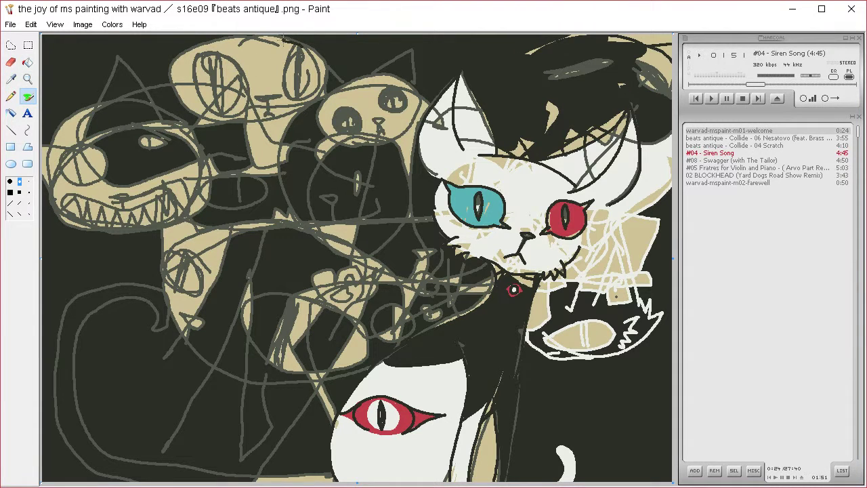
{"action": "mouse_move", "coordinate": [282, 38]}
{"action": "left_mouse_down"}
{"action": "mouse_move", "coordinate": [186, 60]}
{"action": "mouse_move", "coordinate": [181, 85]}
{"action": "mouse_move", "coordinate": [199, 108]}
{"action": "mouse_move", "coordinate": [238, 124]}
{"action": "mouse_move", "coordinate": [277, 119]}
{"action": "mouse_move", "coordinate": [316, 84]}
{"action": "left_mouse_up"}
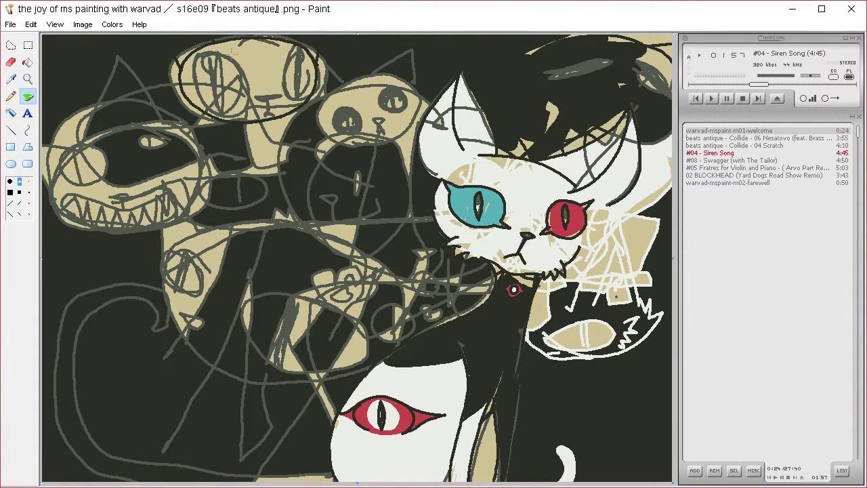
{"action": "mouse_move", "coordinate": [221, 49]}
{"action": "left_mouse_down"}
{"action": "mouse_move", "coordinate": [195, 64]}
{"action": "mouse_move", "coordinate": [196, 95]}
{"action": "left_mouse_up"}
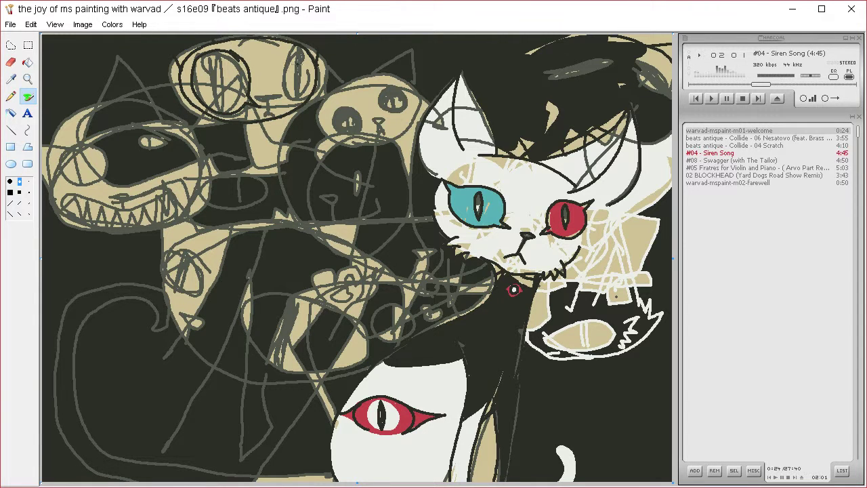
{"action": "key", "text": "ctrl+z"}
{"action": "key", "text": "ctrl+z"}
{"action": "left_click_drag", "start_coordinate": [229, 54], "coordinate": [248, 79]}
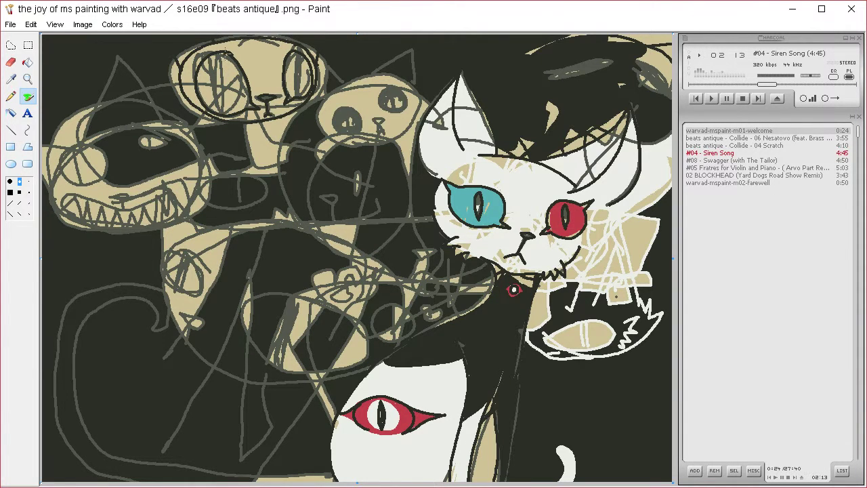
{"action": "left_click_drag", "start_coordinate": [226, 54], "coordinate": [232, 93]}
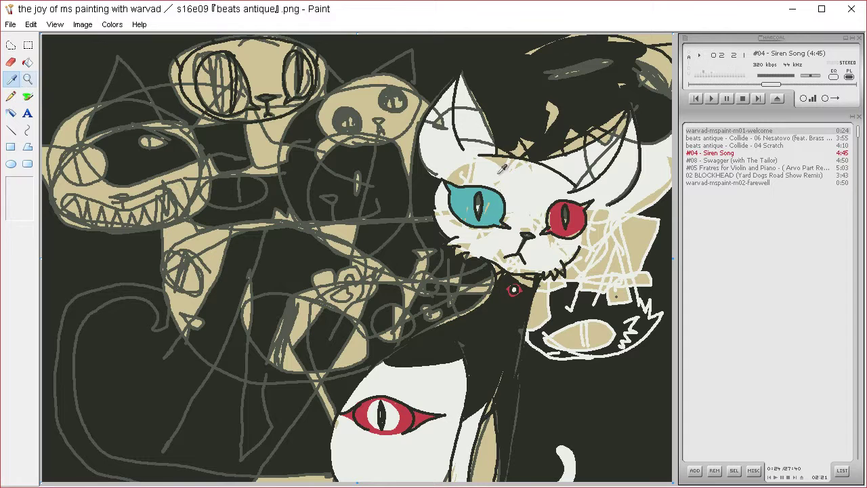
Fill the inked cat head's face and both of its large eyes with off-white
{"action": "left_click", "coordinate": [28, 61]}
{"action": "left_click", "coordinate": [268, 66]}
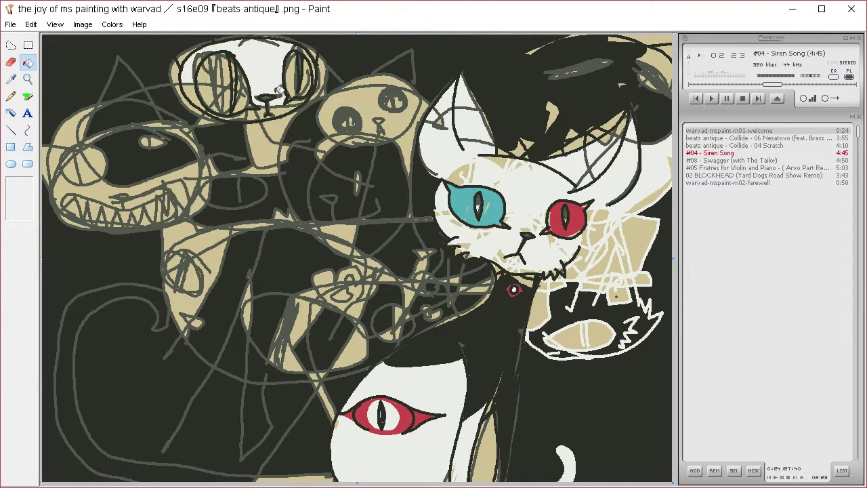
{"action": "left_click", "coordinate": [225, 77]}
{"action": "left_click", "coordinate": [213, 74]}
{"action": "left_click", "coordinate": [212, 92]}
{"action": "left_click", "coordinate": [227, 91]}
{"action": "left_click", "coordinate": [232, 73]}
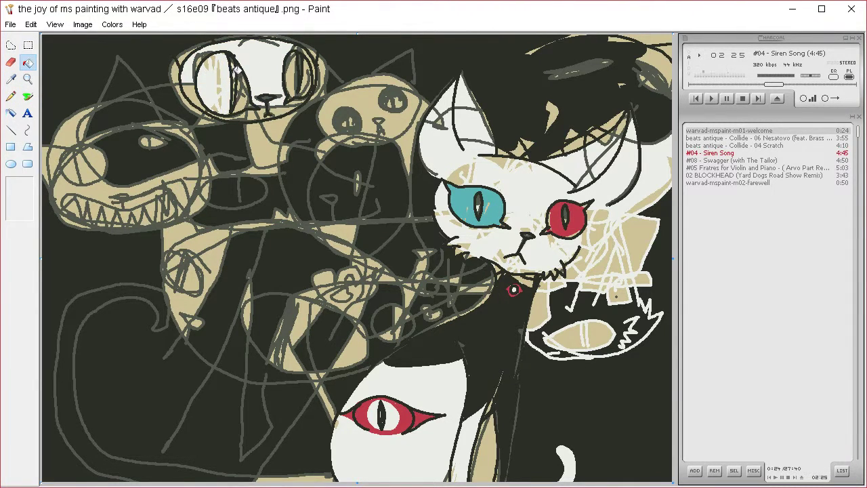
{"action": "left_click", "coordinate": [296, 75]}
{"action": "left_click", "coordinate": [305, 73]}
{"action": "left_click", "coordinate": [304, 75]}
{"action": "left_click", "coordinate": [308, 80]}
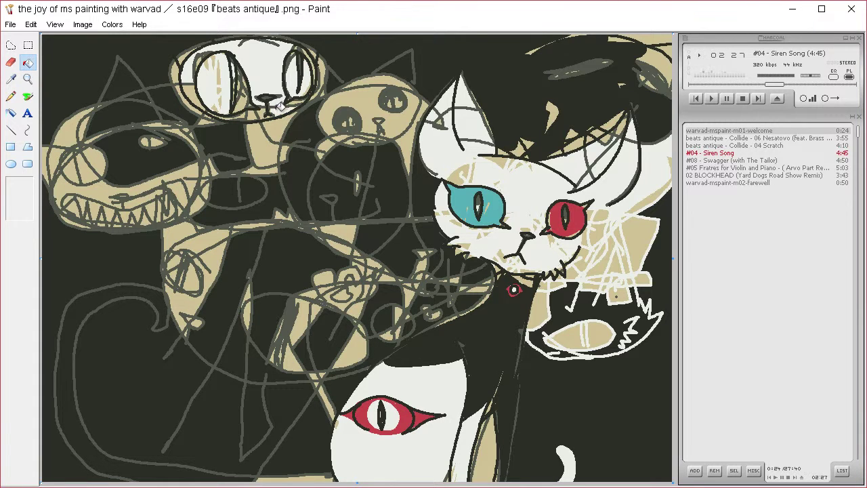
Fill the remaining gaps around the inked head's mouth, cheeks and eye rims with off-white
{"action": "left_click", "coordinate": [263, 107]}
{"action": "left_click", "coordinate": [282, 105]}
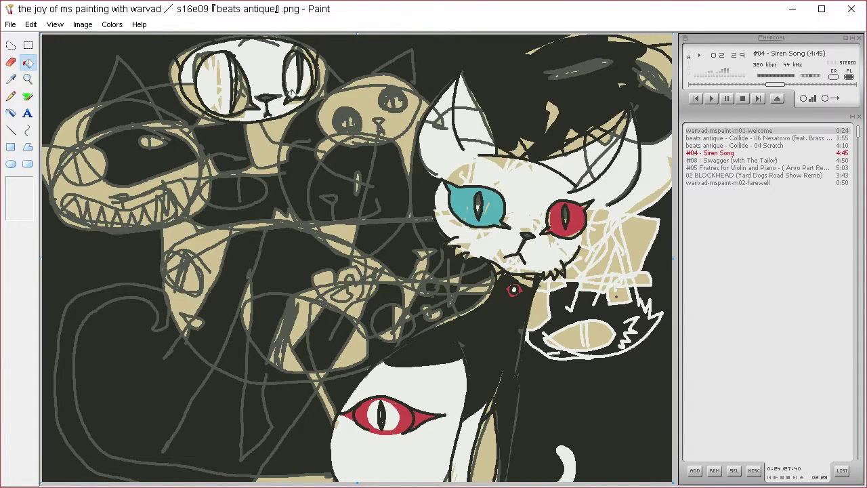
{"action": "left_click", "coordinate": [205, 97]}
{"action": "left_click", "coordinate": [193, 82]}
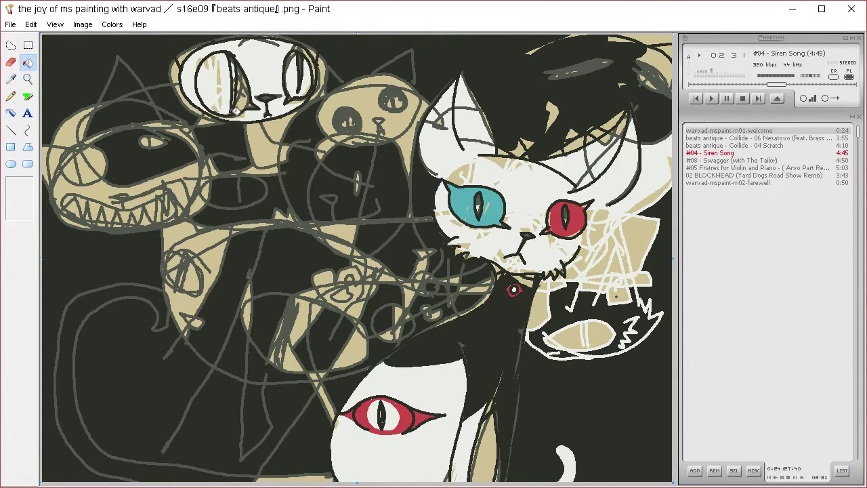
{"action": "left_click", "coordinate": [295, 56]}
{"action": "left_click", "coordinate": [242, 84]}
{"action": "left_click", "coordinate": [243, 101]}
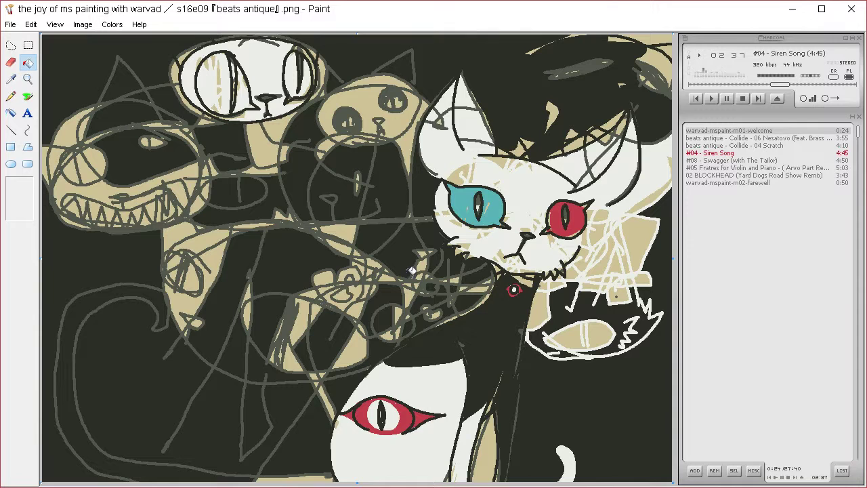
Sample near-black and ink two slender front legs with paws below the newly whitened head
{"action": "left_click", "coordinate": [11, 79]}
{"action": "left_click", "coordinate": [285, 102]}
{"action": "left_click", "coordinate": [28, 97]}
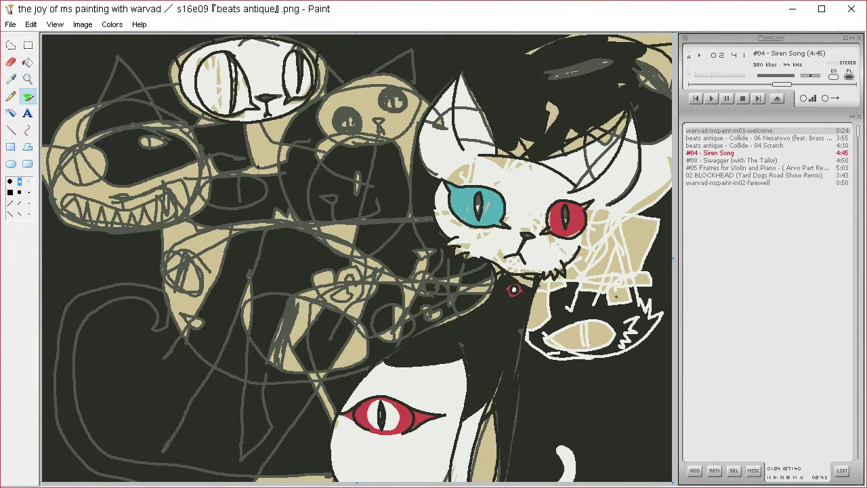
{"action": "mouse_move", "coordinate": [248, 154]}
{"action": "left_mouse_down"}
{"action": "mouse_move", "coordinate": [218, 258]}
{"action": "mouse_move", "coordinate": [182, 307]}
{"action": "left_mouse_up"}
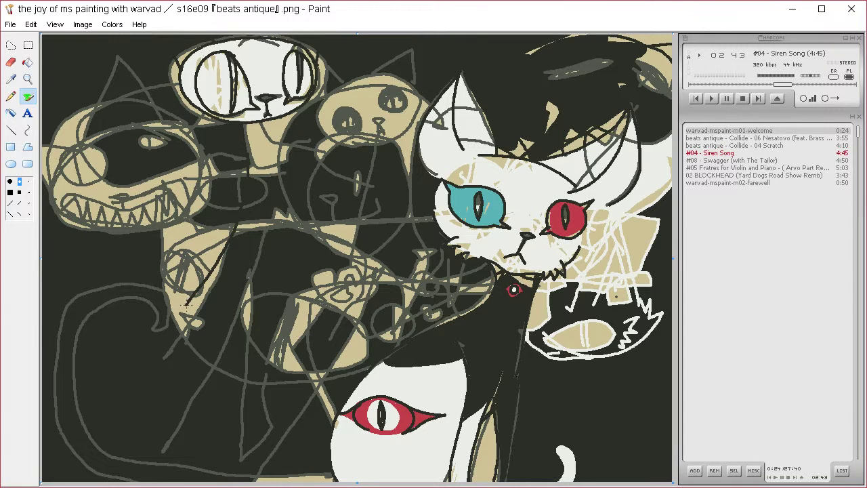
{"action": "key", "text": "ctrl+z"}
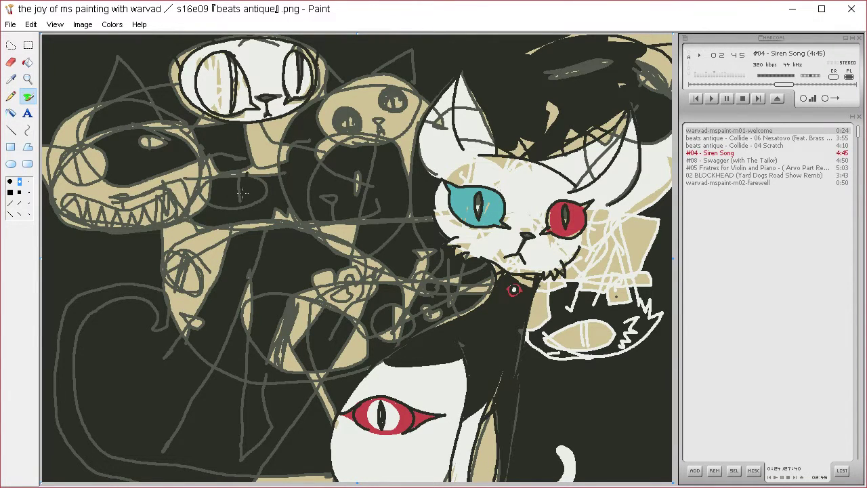
{"action": "left_click_drag", "start_coordinate": [233, 223], "coordinate": [206, 269]}
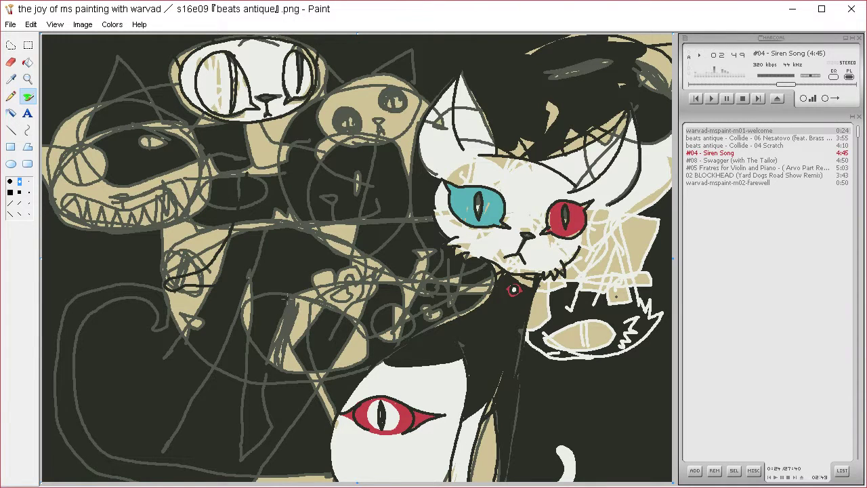
{"action": "mouse_move", "coordinate": [287, 301]}
{"action": "left_mouse_down"}
{"action": "mouse_move", "coordinate": [276, 348]}
{"action": "mouse_move", "coordinate": [285, 362]}
{"action": "mouse_move", "coordinate": [296, 352]}
{"action": "mouse_move", "coordinate": [298, 300]}
{"action": "left_mouse_up"}
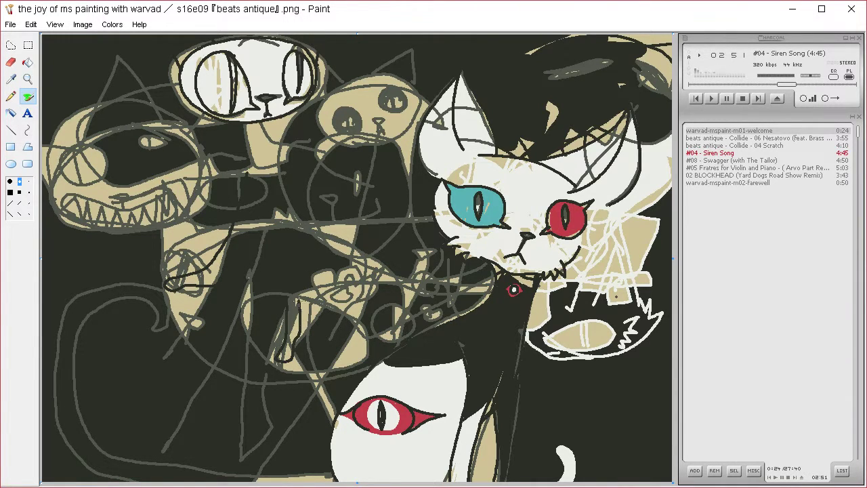
Sample the off-white and fill the neck beneath the big-eyed cat's head with it
{"action": "left_click", "coordinate": [10, 79]}
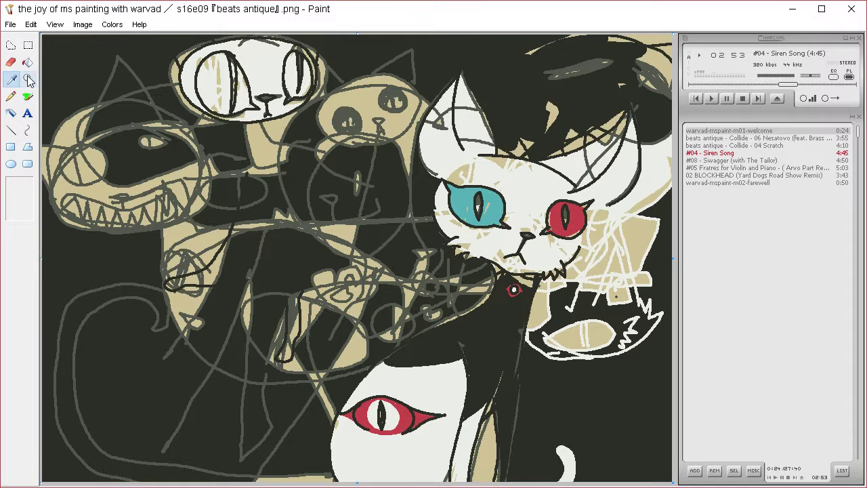
{"action": "left_click", "coordinate": [203, 85]}
{"action": "left_click", "coordinate": [28, 61]}
{"action": "left_click", "coordinate": [265, 147]}
{"action": "left_click", "coordinate": [276, 130]}
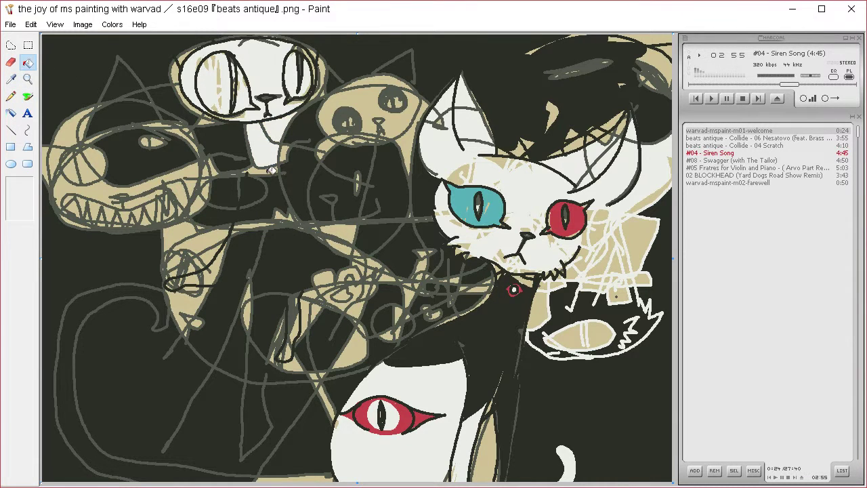
{"action": "left_click", "coordinate": [271, 171]}
{"action": "key", "text": "ctrl+z"}
{"action": "key", "text": "ctrl+z"}
{"action": "left_click", "coordinate": [270, 171]}
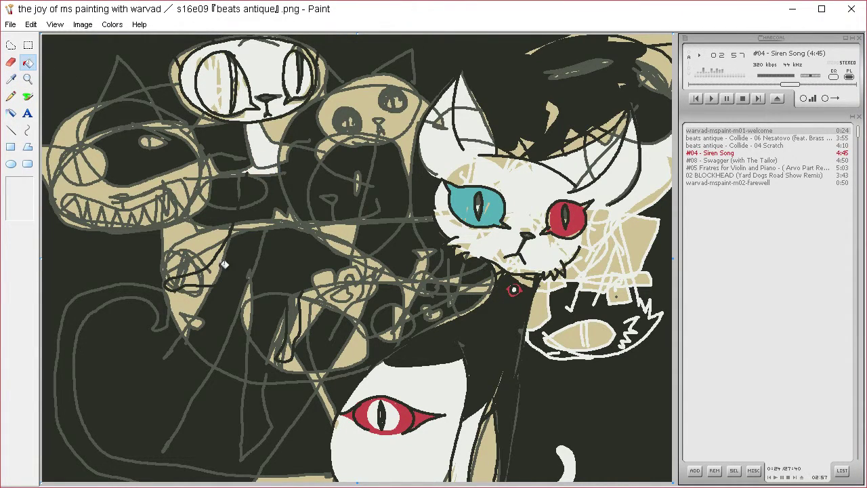
Fill the big-eyed cat's two inked front legs and paws with off-white
{"action": "left_click", "coordinate": [223, 265]}
{"action": "key", "text": "ctrl+z"}
{"action": "left_click", "coordinate": [215, 272]}
{"action": "left_click", "coordinate": [298, 319]}
{"action": "key", "text": "ctrl+z"}
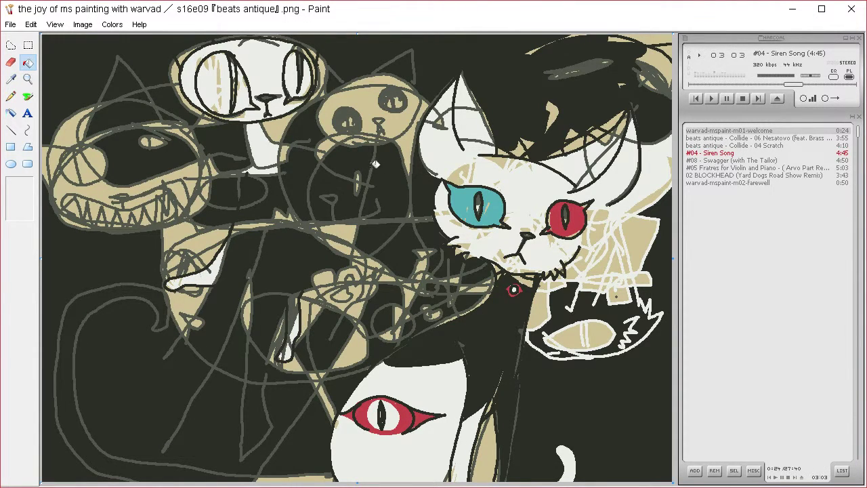
Fill the big-eyed cat's chest, torso, lower body and curled tail with off-white
{"action": "left_click", "coordinate": [279, 198]}
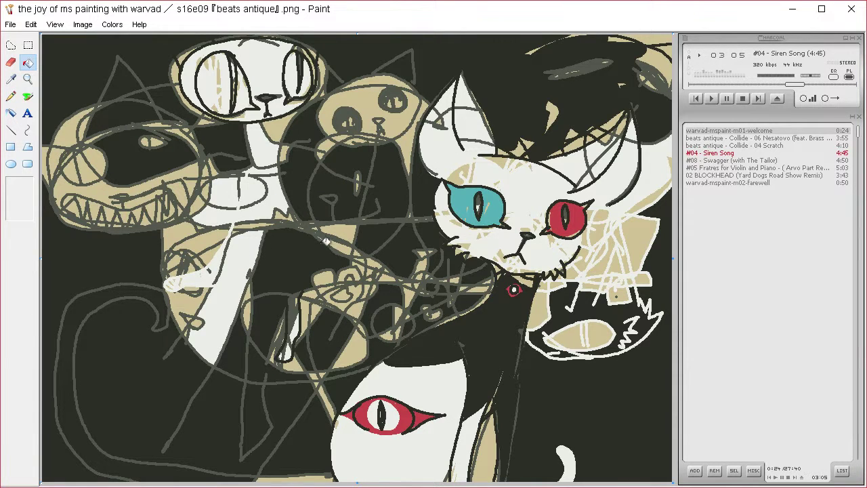
{"action": "left_click", "coordinate": [300, 257]}
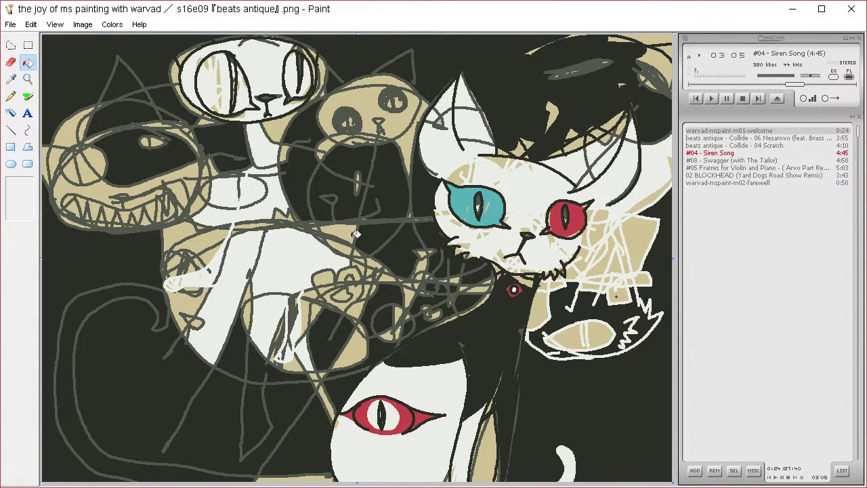
{"action": "left_click", "coordinate": [239, 383]}
{"action": "left_click", "coordinate": [172, 401]}
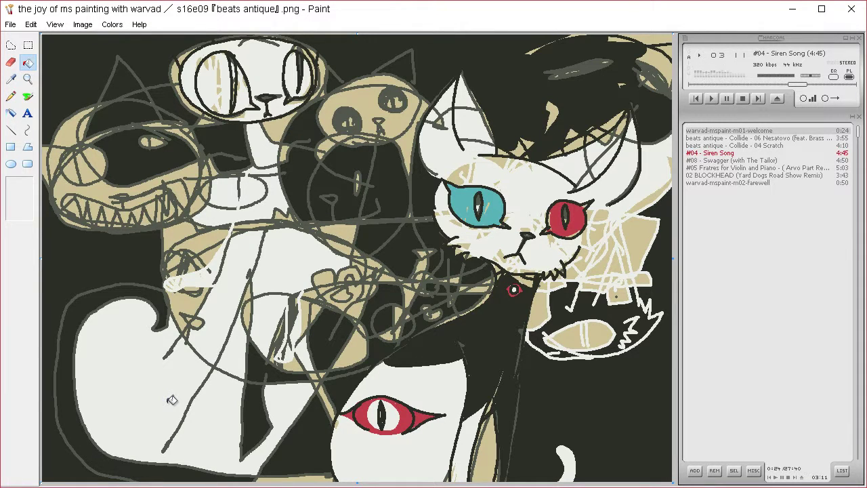
{"action": "left_click", "coordinate": [11, 79]}
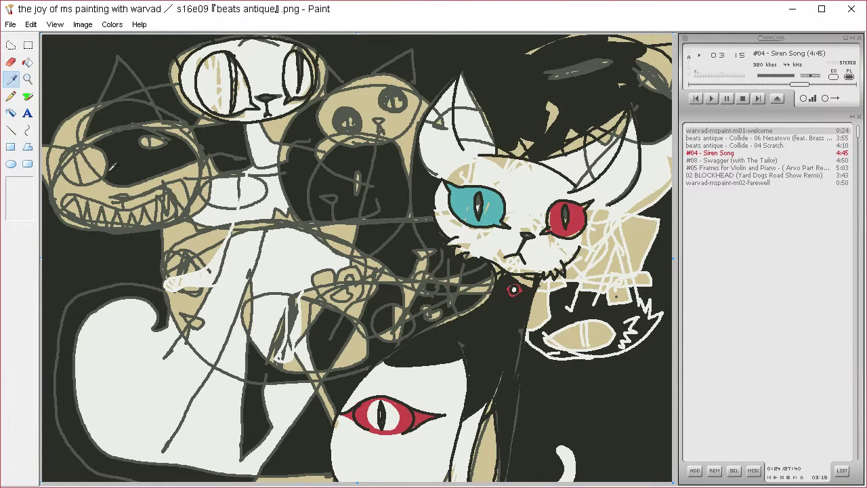
{"action": "left_click", "coordinate": [27, 62]}
{"action": "left_click", "coordinate": [177, 288]}
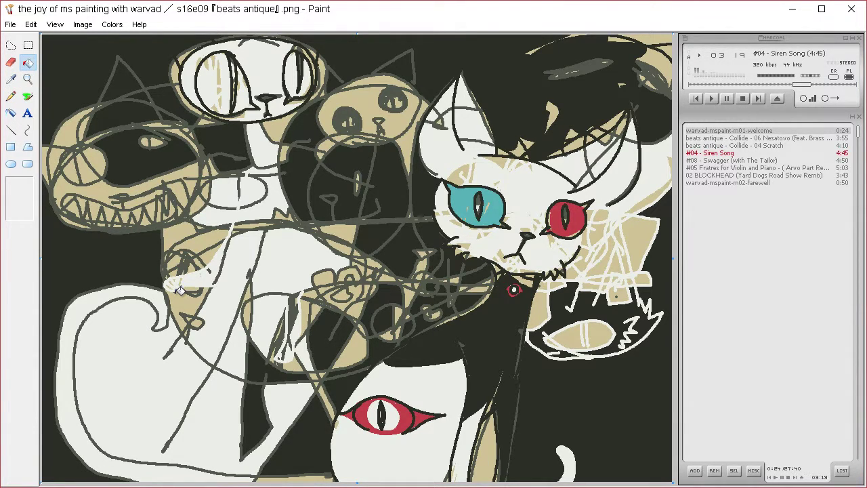
Replace the tan throughout the picture with the cat eye's turquoise, using a transparent selection of the whole canvas
{"action": "left_click", "coordinate": [11, 79]}
{"action": "left_click", "coordinate": [421, 264]}
{"action": "left_click", "coordinate": [13, 79]}
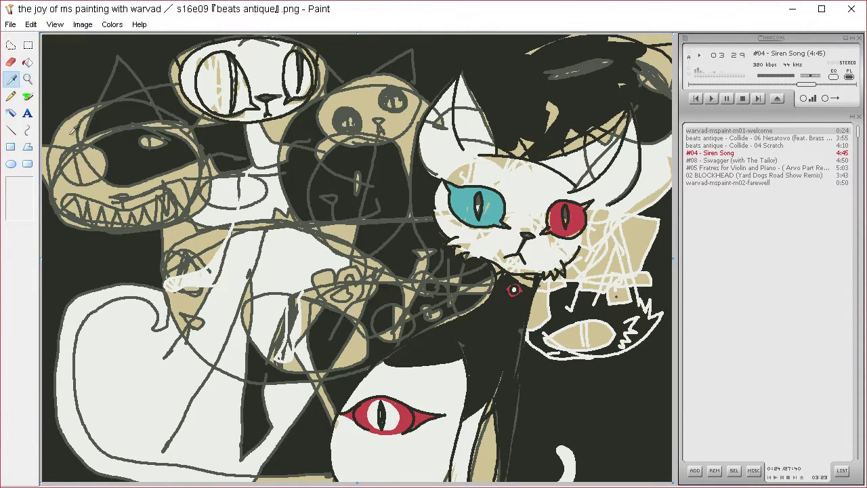
{"action": "left_click", "coordinate": [498, 210]}
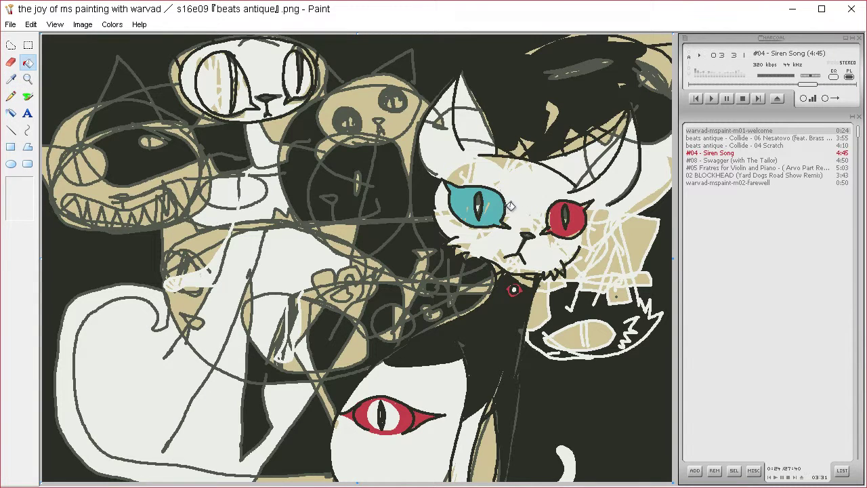
{"action": "key", "text": "ctrl+a"}
{"action": "key", "text": "Delete"}
{"action": "left_click", "coordinate": [29, 62]}
{"action": "key", "text": "ctrl+z"}
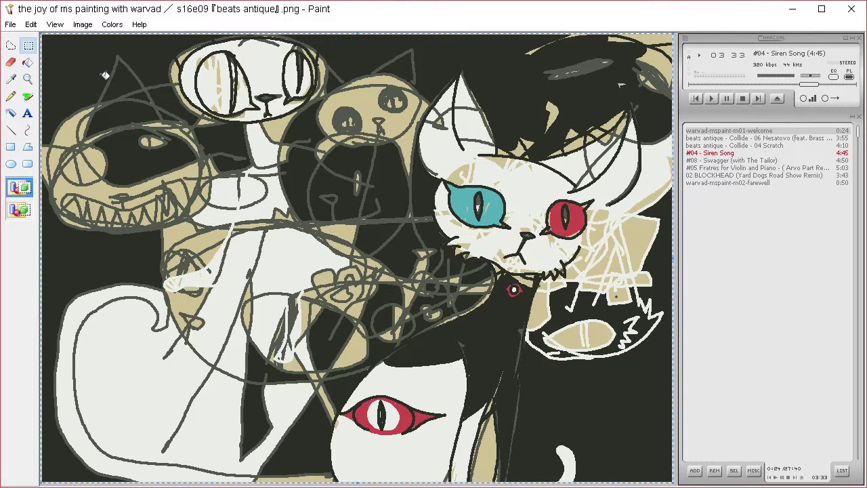
{"action": "left_click", "coordinate": [24, 211]}
Replace the grey sketch lines throughout the picture with the crimson sampled from the white cat's smaller eye
{"action": "left_click", "coordinate": [11, 80]}
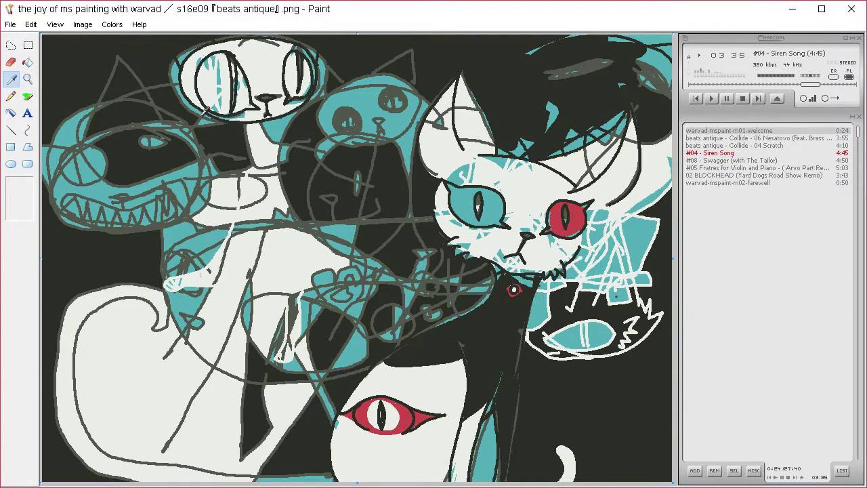
{"action": "left_click", "coordinate": [202, 116]}
{"action": "left_click", "coordinate": [15, 80]}
{"action": "left_click", "coordinate": [577, 220]}
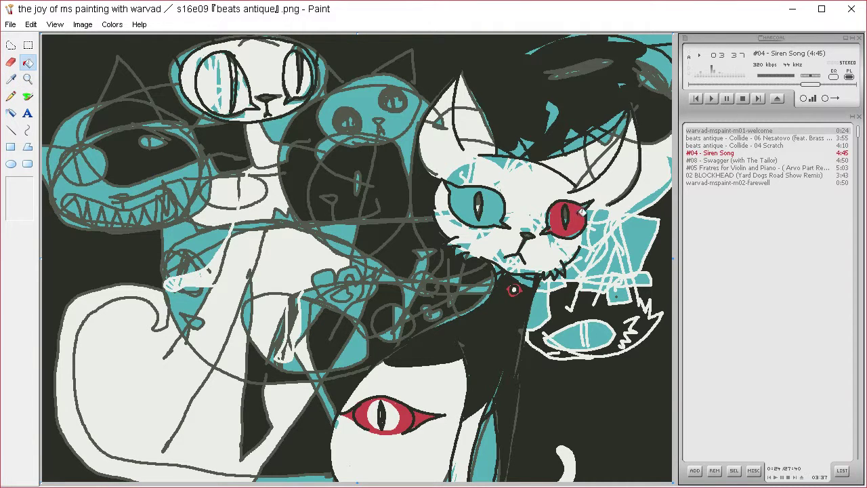
{"action": "key", "text": "ctrl+a"}
{"action": "key", "text": "ctrl+x"}
{"action": "left_click", "coordinate": [30, 65]}
{"action": "left_click", "coordinate": [95, 73]}
{"action": "key", "text": "ctrl+v"}
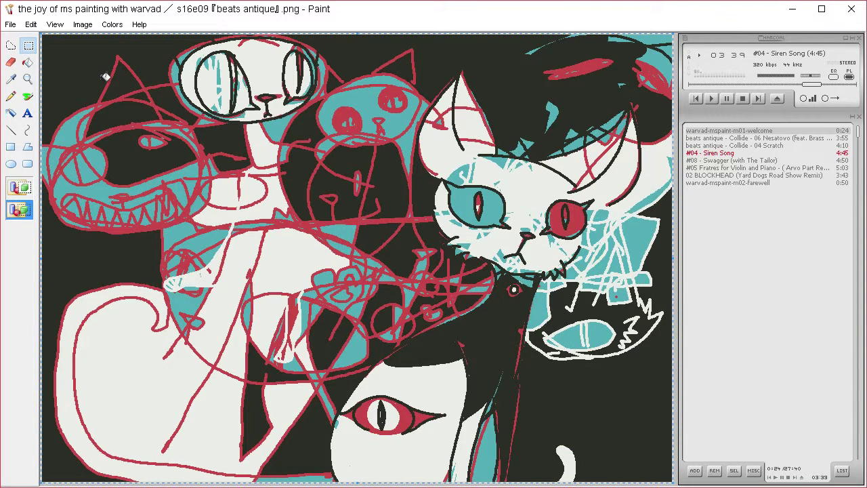
Replace the turquoise areas throughout the picture with crimson by cutting and transparently repasting the whole canvas
{"action": "left_click", "coordinate": [11, 79]}
{"action": "left_click", "coordinate": [107, 187]}
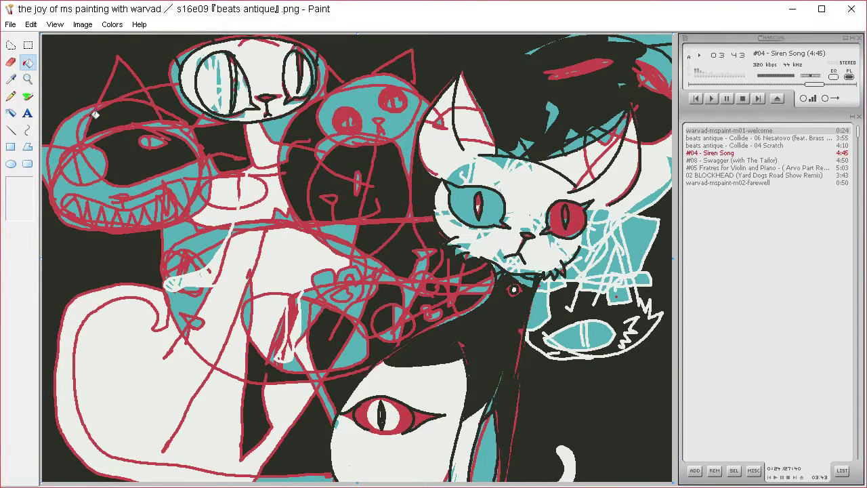
{"action": "left_click", "coordinate": [28, 46]}
{"action": "key", "text": "ctrl+a"}
{"action": "key", "text": "ctrl+x"}
{"action": "key", "text": "ctrl+v"}
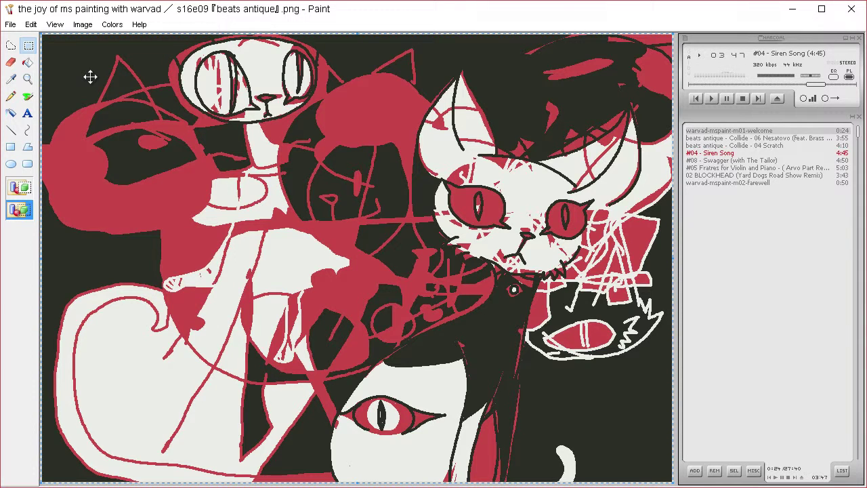
Select the area around the white cat's face, move it to the canvas corner and enlarge it to fill the whole canvas
{"action": "left_click", "coordinate": [11, 79]}
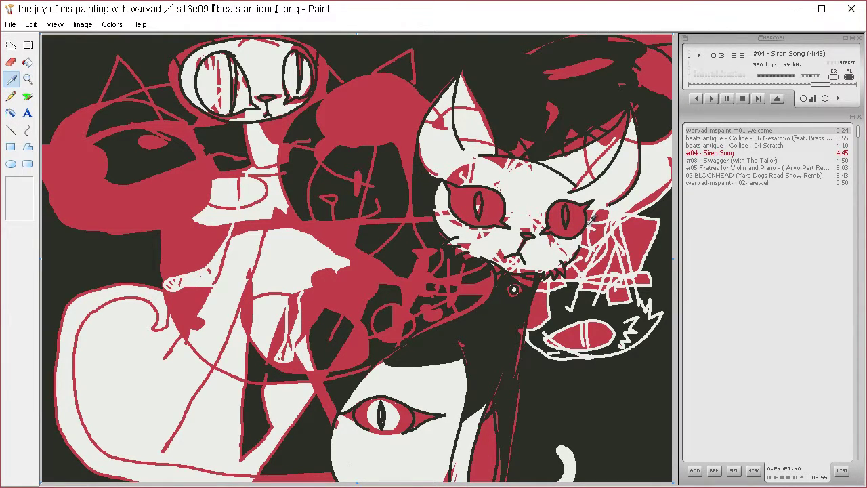
{"action": "left_click", "coordinate": [28, 45]}
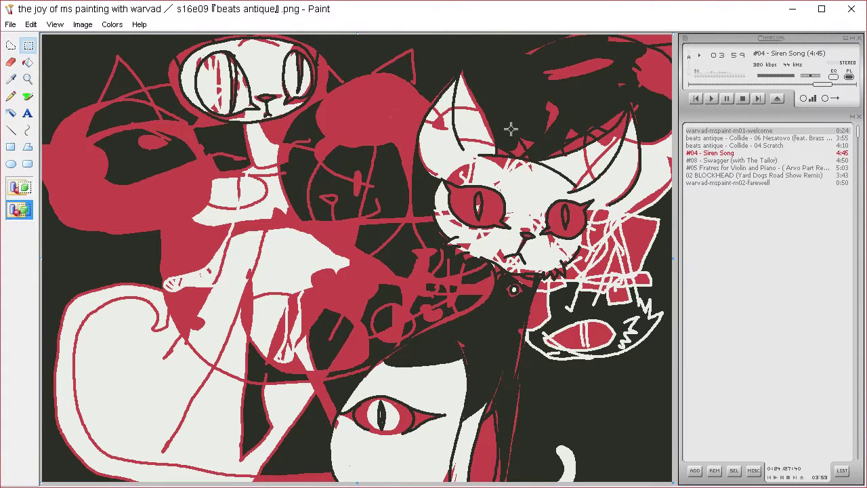
{"action": "left_click_drag", "start_coordinate": [391, 116], "coordinate": [630, 289]}
{"action": "left_click", "coordinate": [338, 284]}
{"action": "left_click_drag", "start_coordinate": [351, 302], "coordinate": [615, 211]}
{"action": "left_click_drag", "start_coordinate": [628, 143], "coordinate": [626, 126]}
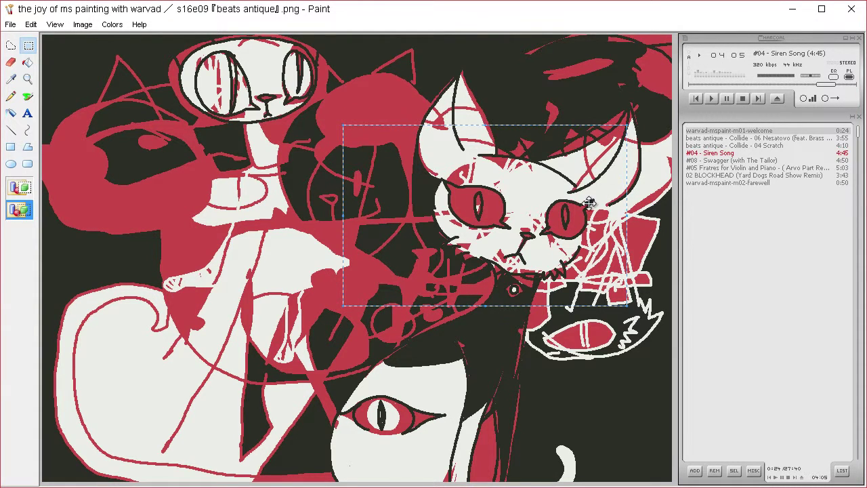
{"action": "left_click_drag", "start_coordinate": [534, 236], "coordinate": [582, 144]}
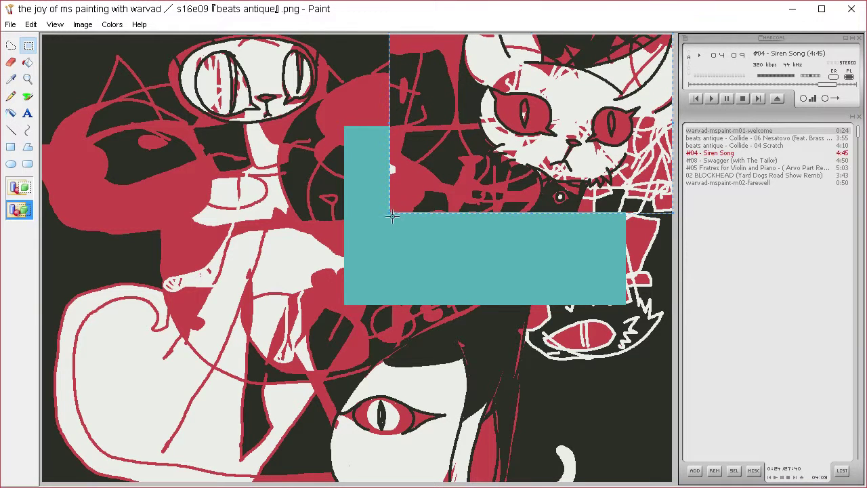
{"action": "left_click_drag", "start_coordinate": [390, 213], "coordinate": [41, 480]}
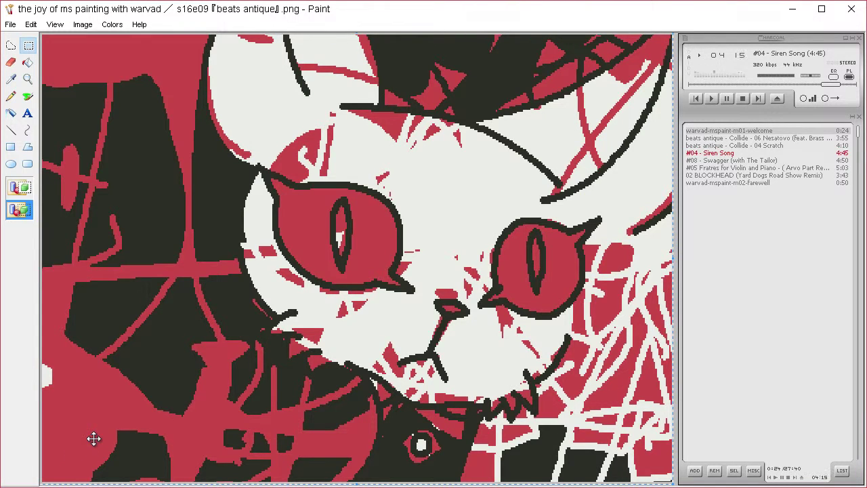
Sample the crimson and use free-form selections to round the dark corner shape and complete the crimson oval at the canvas edge
{"action": "left_click", "coordinate": [11, 79]}
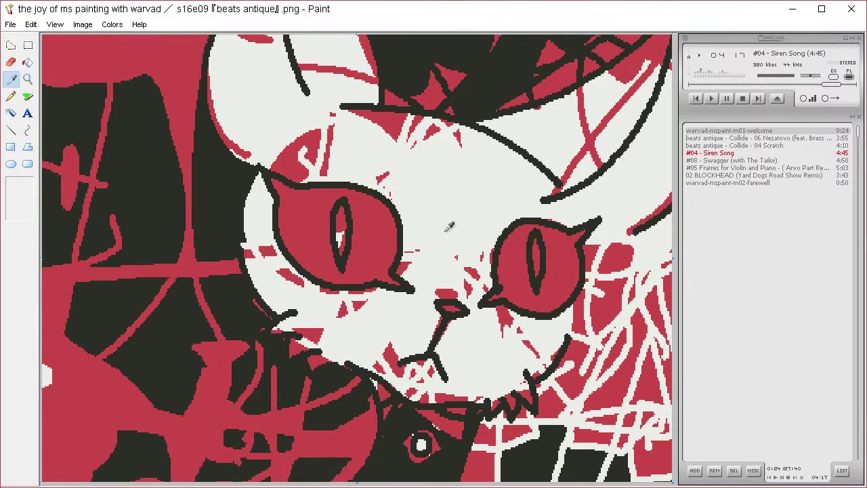
{"action": "left_click", "coordinate": [24, 44]}
{"action": "left_click", "coordinate": [11, 78]}
{"action": "left_click", "coordinate": [11, 45]}
{"action": "mouse_move", "coordinate": [42, 90]}
{"action": "left_mouse_down"}
{"action": "mouse_move", "coordinate": [95, 93]}
{"action": "mouse_move", "coordinate": [102, 107]}
{"action": "mouse_move", "coordinate": [83, 173]}
{"action": "mouse_move", "coordinate": [73, 142]}
{"action": "mouse_move", "coordinate": [50, 170]}
{"action": "mouse_move", "coordinate": [93, 181]}
{"action": "mouse_move", "coordinate": [111, 86]}
{"action": "mouse_move", "coordinate": [74, 63]}
{"action": "mouse_move", "coordinate": [42, 85]}
{"action": "left_mouse_up"}
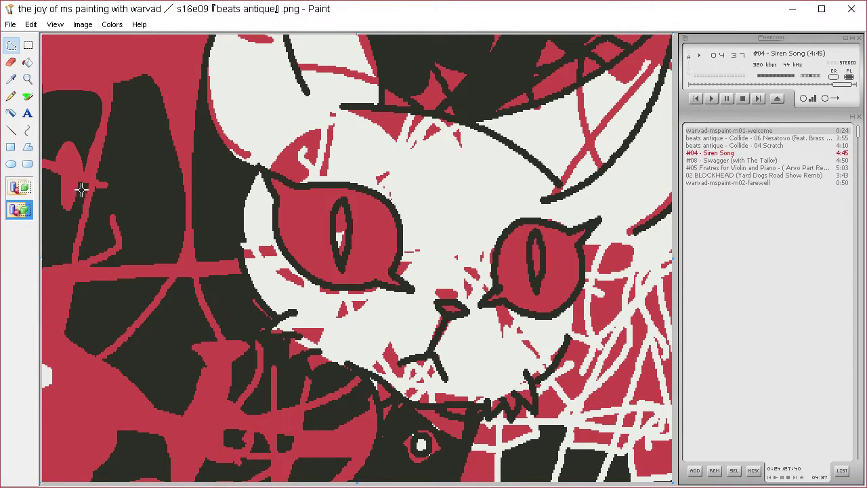
{"action": "mouse_move", "coordinate": [81, 190]}
{"action": "left_mouse_down"}
{"action": "mouse_move", "coordinate": [70, 215]}
{"action": "mouse_move", "coordinate": [59, 216]}
{"action": "mouse_move", "coordinate": [51, 172]}
{"action": "mouse_move", "coordinate": [44, 180]}
{"action": "mouse_move", "coordinate": [42, 260]}
{"action": "mouse_move", "coordinate": [50, 263]}
{"action": "mouse_move", "coordinate": [70, 248]}
{"action": "mouse_move", "coordinate": [91, 183]}
{"action": "mouse_move", "coordinate": [65, 272]}
{"action": "mouse_move", "coordinate": [43, 272]}
{"action": "left_mouse_up"}
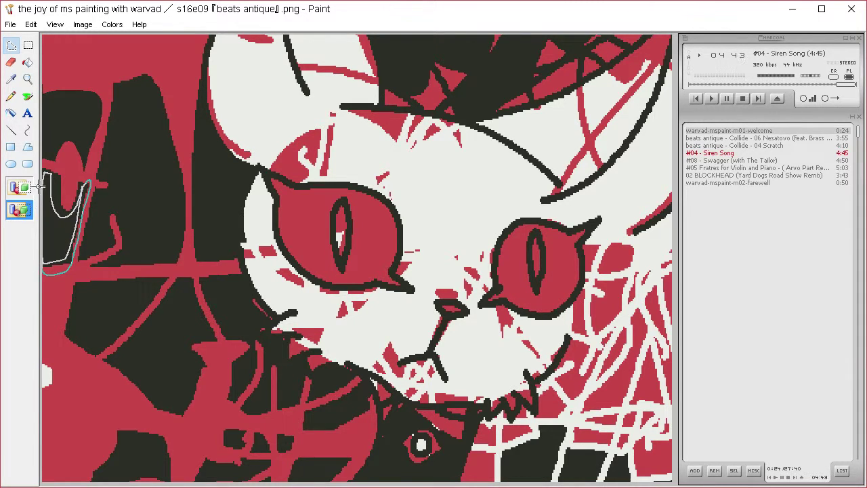
{"action": "mouse_move", "coordinate": [41, 187]}
{"action": "left_mouse_down"}
{"action": "mouse_move", "coordinate": [45, 165]}
{"action": "mouse_move", "coordinate": [68, 184]}
{"action": "mouse_move", "coordinate": [89, 183]}
{"action": "left_mouse_up"}
{"action": "left_click", "coordinate": [138, 162]}
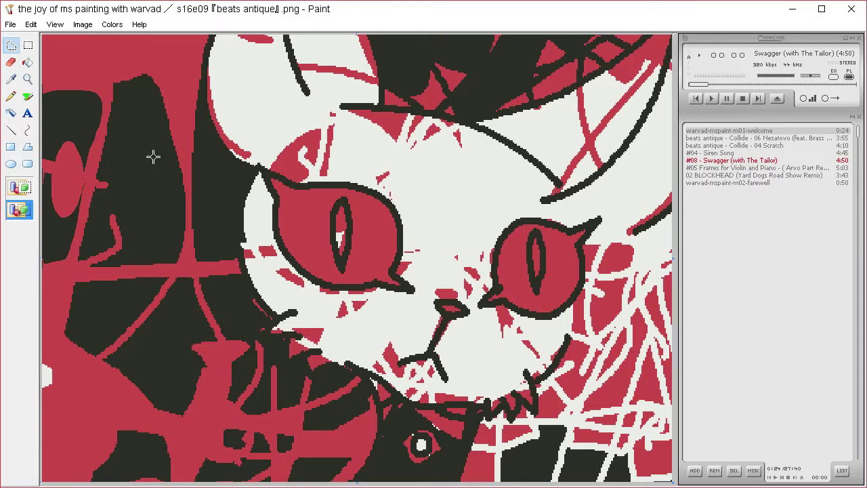
{"action": "mouse_move", "coordinate": [128, 89]}
{"action": "left_mouse_down"}
{"action": "mouse_move", "coordinate": [104, 176]}
{"action": "mouse_move", "coordinate": [115, 182]}
{"action": "mouse_move", "coordinate": [96, 199]}
{"action": "mouse_move", "coordinate": [84, 252]}
{"action": "mouse_move", "coordinate": [108, 239]}
{"action": "mouse_move", "coordinate": [110, 211]}
{"action": "mouse_move", "coordinate": [127, 219]}
{"action": "mouse_move", "coordinate": [132, 239]}
{"action": "mouse_move", "coordinate": [115, 263]}
{"action": "mouse_move", "coordinate": [144, 261]}
{"action": "mouse_move", "coordinate": [176, 243]}
{"action": "mouse_move", "coordinate": [179, 222]}
{"action": "mouse_move", "coordinate": [138, 81]}
{"action": "left_mouse_up"}
{"action": "key", "text": "Delete"}
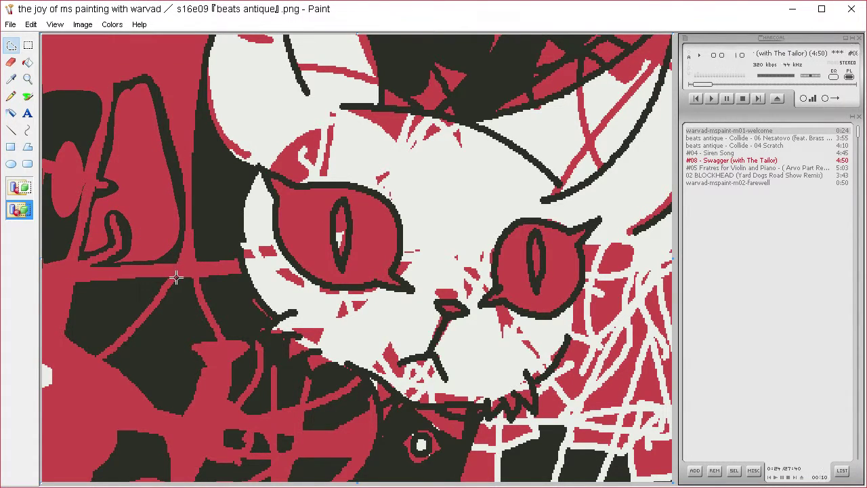
{"action": "key", "text": "ctrl+z"}
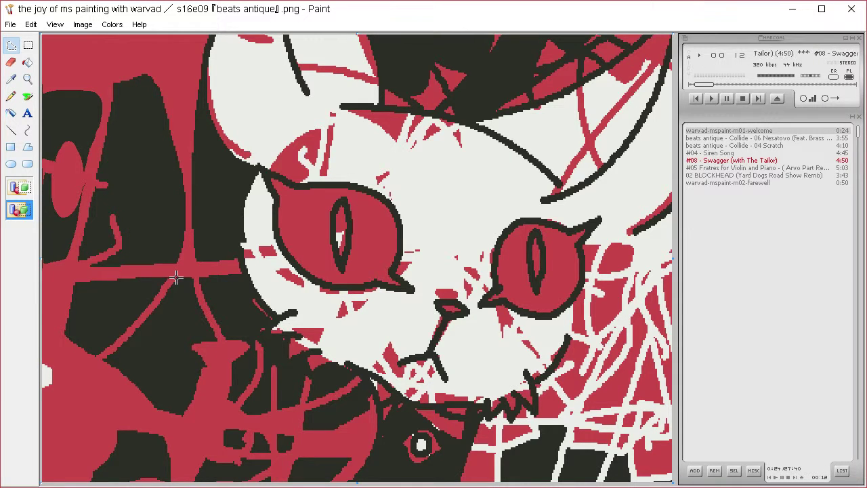
Carve the background face's nose line and hooked mouth into thicker crimson shapes and trim the dark area around them
{"action": "mouse_move", "coordinate": [90, 194]}
{"action": "left_mouse_down"}
{"action": "mouse_move", "coordinate": [101, 188]}
{"action": "mouse_move", "coordinate": [98, 170]}
{"action": "mouse_move", "coordinate": [91, 175]}
{"action": "left_mouse_up"}
{"action": "key", "text": "Delete"}
{"action": "mouse_move", "coordinate": [86, 245]}
{"action": "left_mouse_down"}
{"action": "mouse_move", "coordinate": [107, 242]}
{"action": "mouse_move", "coordinate": [105, 217]}
{"action": "mouse_move", "coordinate": [114, 212]}
{"action": "mouse_move", "coordinate": [126, 227]}
{"action": "mouse_move", "coordinate": [125, 253]}
{"action": "mouse_move", "coordinate": [103, 268]}
{"action": "mouse_move", "coordinate": [74, 267]}
{"action": "mouse_move", "coordinate": [71, 246]}
{"action": "mouse_move", "coordinate": [102, 172]}
{"action": "left_mouse_up"}
{"action": "key", "text": "Delete"}
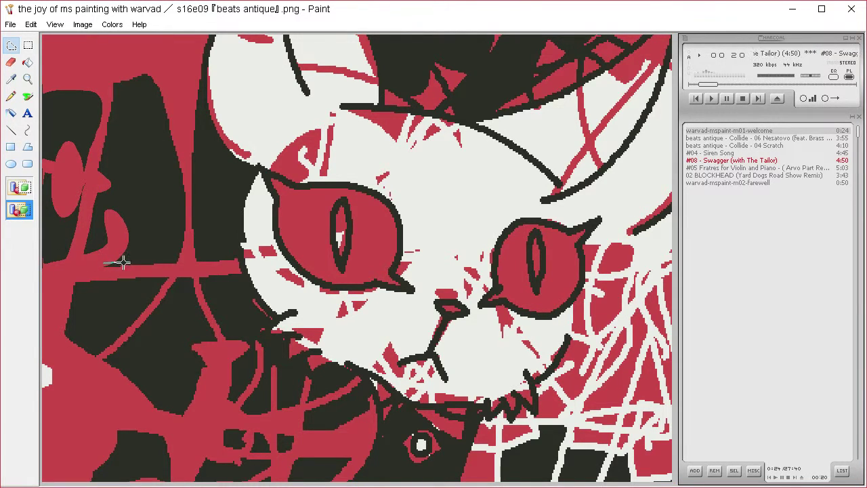
{"action": "mouse_move", "coordinate": [123, 263]}
{"action": "left_mouse_down"}
{"action": "mouse_move", "coordinate": [172, 256]}
{"action": "mouse_move", "coordinate": [177, 240]}
{"action": "mouse_move", "coordinate": [175, 168]}
{"action": "mouse_move", "coordinate": [145, 83]}
{"action": "mouse_move", "coordinate": [127, 86]}
{"action": "mouse_move", "coordinate": [115, 108]}
{"action": "mouse_move", "coordinate": [96, 178]}
{"action": "mouse_move", "coordinate": [95, 149]}
{"action": "mouse_move", "coordinate": [109, 84]}
{"action": "mouse_move", "coordinate": [160, 60]}
{"action": "mouse_move", "coordinate": [190, 193]}
{"action": "mouse_move", "coordinate": [185, 252]}
{"action": "mouse_move", "coordinate": [171, 270]}
{"action": "mouse_move", "coordinate": [99, 262]}
{"action": "left_mouse_up"}
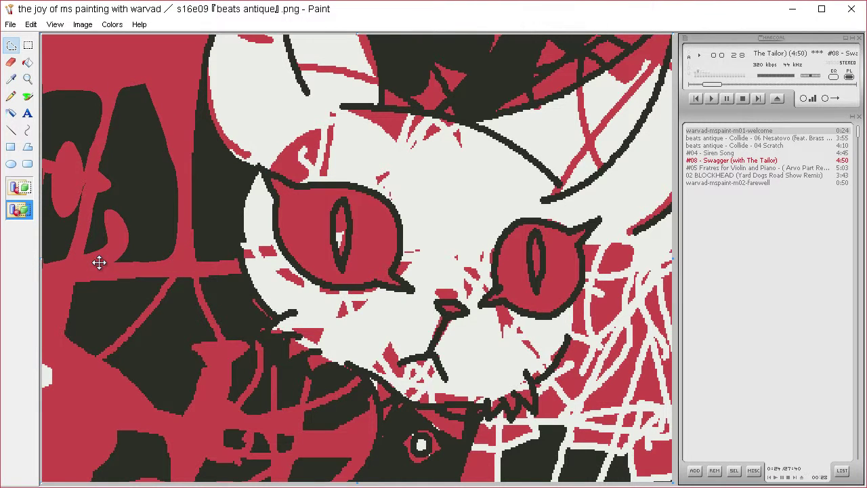
Round the dark patches below the crimson crossbar and thicken the two diagonal crimson branches with free-form cutouts
{"action": "mouse_move", "coordinate": [75, 290]}
{"action": "left_mouse_down"}
{"action": "mouse_move", "coordinate": [71, 330]}
{"action": "mouse_move", "coordinate": [89, 358]}
{"action": "mouse_move", "coordinate": [61, 341]}
{"action": "mouse_move", "coordinate": [53, 277]}
{"action": "left_mouse_up"}
{"action": "key", "text": "Delete"}
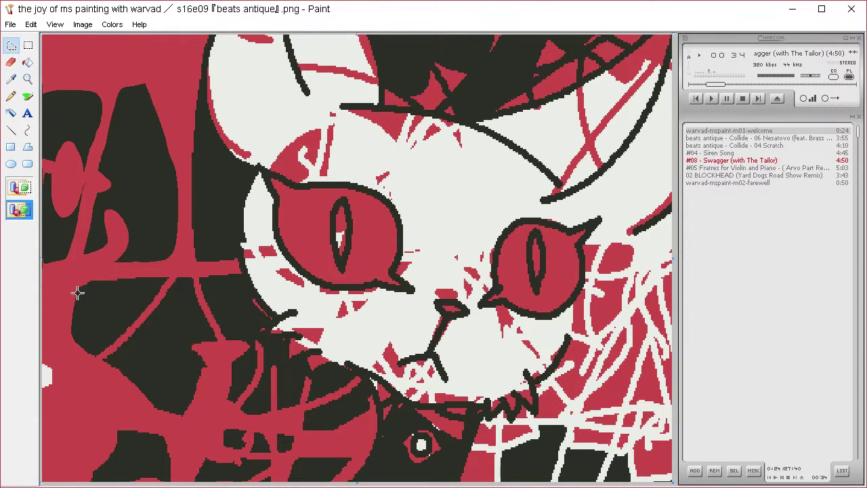
{"action": "mouse_move", "coordinate": [71, 294]}
{"action": "left_mouse_down"}
{"action": "mouse_move", "coordinate": [81, 286]}
{"action": "mouse_move", "coordinate": [156, 286]}
{"action": "mouse_move", "coordinate": [108, 337]}
{"action": "mouse_move", "coordinate": [84, 347]}
{"action": "mouse_move", "coordinate": [87, 358]}
{"action": "mouse_move", "coordinate": [124, 341]}
{"action": "mouse_move", "coordinate": [156, 303]}
{"action": "mouse_move", "coordinate": [149, 267]}
{"action": "mouse_move", "coordinate": [83, 272]}
{"action": "left_mouse_up"}
{"action": "key", "text": "Delete"}
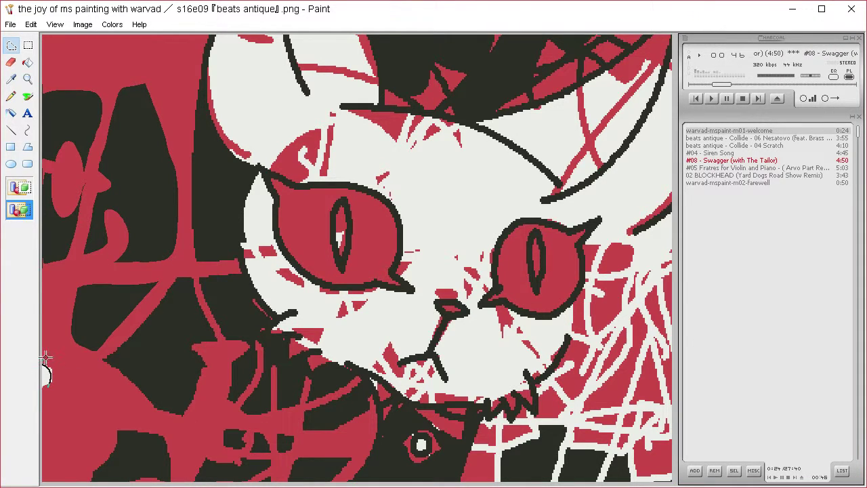
{"action": "mouse_move", "coordinate": [178, 285]}
{"action": "left_mouse_down"}
{"action": "mouse_move", "coordinate": [113, 361]}
{"action": "mouse_move", "coordinate": [157, 405]}
{"action": "mouse_move", "coordinate": [175, 411]}
{"action": "mouse_move", "coordinate": [184, 401]}
{"action": "mouse_move", "coordinate": [197, 362]}
{"action": "mouse_move", "coordinate": [189, 351]}
{"action": "mouse_move", "coordinate": [210, 338]}
{"action": "mouse_move", "coordinate": [183, 284]}
{"action": "mouse_move", "coordinate": [187, 272]}
{"action": "mouse_move", "coordinate": [221, 345]}
{"action": "mouse_move", "coordinate": [197, 418]}
{"action": "mouse_move", "coordinate": [145, 411]}
{"action": "mouse_move", "coordinate": [98, 379]}
{"action": "mouse_move", "coordinate": [108, 350]}
{"action": "mouse_move", "coordinate": [187, 274]}
{"action": "left_mouse_up"}
{"action": "key", "text": "Delete"}
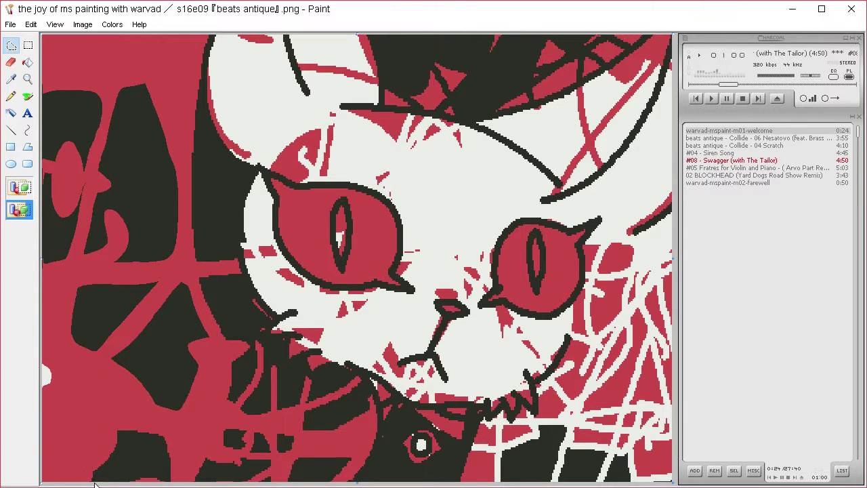
Smooth the dark patch at the canvas's lower edge and round the small dark shapes in the crimson area beside it
{"action": "mouse_move", "coordinate": [99, 472]}
{"action": "left_mouse_down"}
{"action": "mouse_move", "coordinate": [121, 435]}
{"action": "mouse_move", "coordinate": [147, 437]}
{"action": "mouse_move", "coordinate": [161, 447]}
{"action": "mouse_move", "coordinate": [164, 481]}
{"action": "mouse_move", "coordinate": [177, 483]}
{"action": "mouse_move", "coordinate": [163, 420]}
{"action": "mouse_move", "coordinate": [86, 434]}
{"action": "mouse_move", "coordinate": [82, 484]}
{"action": "mouse_move", "coordinate": [138, 473]}
{"action": "mouse_move", "coordinate": [166, 483]}
{"action": "mouse_move", "coordinate": [141, 484]}
{"action": "left_mouse_up"}
{"action": "key", "text": "Delete"}
{"action": "key", "text": "Delete"}
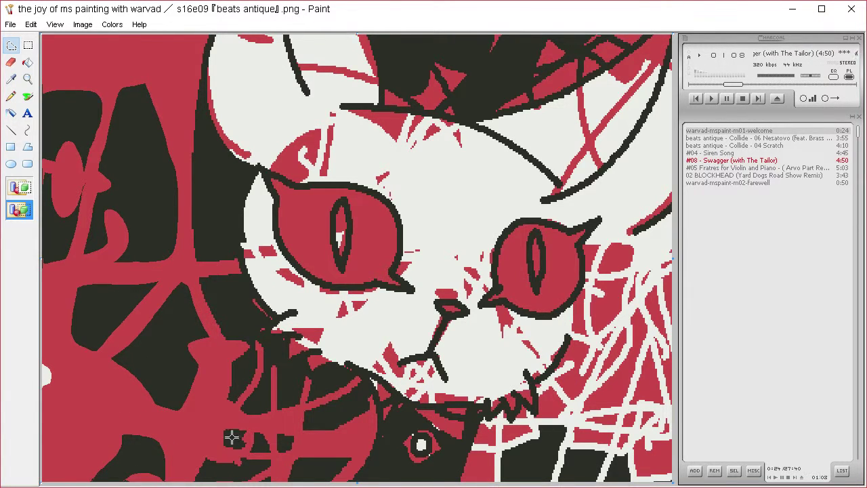
{"action": "mouse_move", "coordinate": [233, 431]}
{"action": "left_mouse_down"}
{"action": "mouse_move", "coordinate": [245, 451]}
{"action": "mouse_move", "coordinate": [224, 454]}
{"action": "mouse_move", "coordinate": [227, 413]}
{"action": "left_mouse_up"}
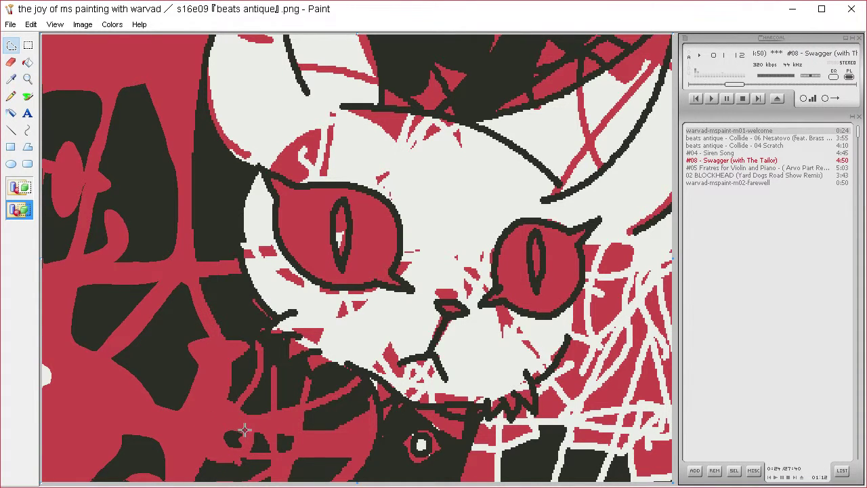
{"action": "mouse_move", "coordinate": [202, 475]}
{"action": "left_mouse_down"}
{"action": "mouse_move", "coordinate": [261, 466]}
{"action": "mouse_move", "coordinate": [244, 479]}
{"action": "mouse_move", "coordinate": [267, 477]}
{"action": "mouse_move", "coordinate": [276, 460]}
{"action": "mouse_move", "coordinate": [214, 453]}
{"action": "mouse_move", "coordinate": [201, 476]}
{"action": "left_mouse_up"}
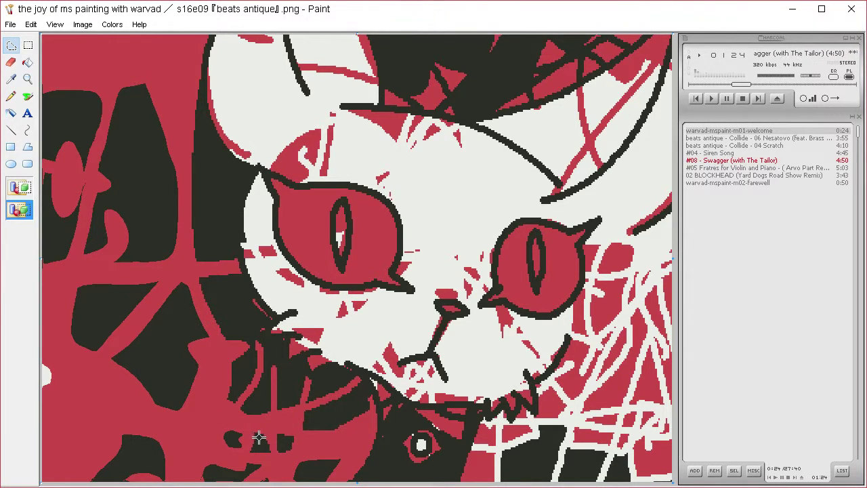
{"action": "mouse_move", "coordinate": [260, 439]}
{"action": "left_mouse_down"}
{"action": "mouse_move", "coordinate": [260, 458]}
{"action": "mouse_move", "coordinate": [249, 441]}
{"action": "mouse_move", "coordinate": [255, 427]}
{"action": "mouse_move", "coordinate": [281, 450]}
{"action": "mouse_move", "coordinate": [293, 443]}
{"action": "mouse_move", "coordinate": [292, 456]}
{"action": "mouse_move", "coordinate": [275, 456]}
{"action": "mouse_move", "coordinate": [275, 437]}
{"action": "mouse_move", "coordinate": [291, 443]}
{"action": "mouse_move", "coordinate": [274, 431]}
{"action": "mouse_move", "coordinate": [302, 440]}
{"action": "left_mouse_up"}
{"action": "key", "text": "Delete"}
{"action": "key", "text": "Delete"}
{"action": "key", "text": "Delete"}
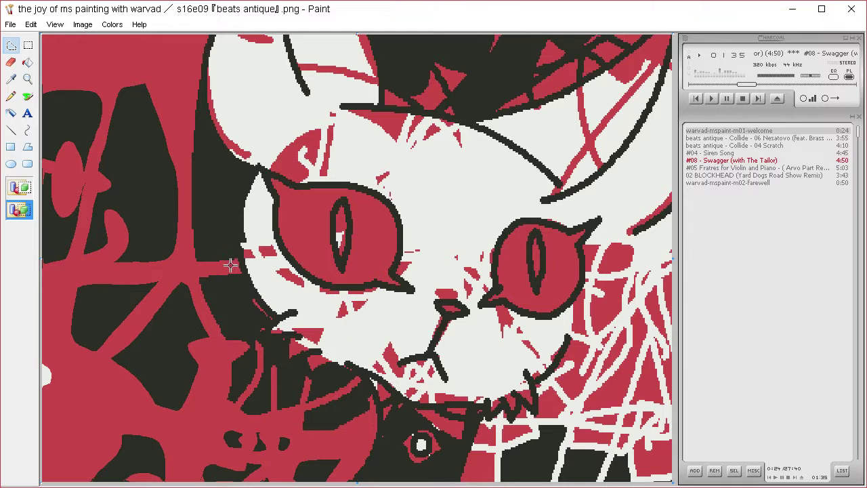
Widen the crimson crossbar where it meets the white cat's cheek and smooth the vertical crimson band above it
{"action": "mouse_move", "coordinate": [236, 259]}
{"action": "left_mouse_down"}
{"action": "mouse_move", "coordinate": [201, 256]}
{"action": "mouse_move", "coordinate": [194, 160]}
{"action": "mouse_move", "coordinate": [189, 254]}
{"action": "mouse_move", "coordinate": [240, 250]}
{"action": "left_mouse_up"}
{"action": "key", "text": "Delete"}
{"action": "mouse_move", "coordinate": [197, 214]}
{"action": "left_mouse_down"}
{"action": "mouse_move", "coordinate": [195, 124]}
{"action": "mouse_move", "coordinate": [210, 34]}
{"action": "mouse_move", "coordinate": [185, 160]}
{"action": "left_mouse_up"}
{"action": "key", "text": "Delete"}
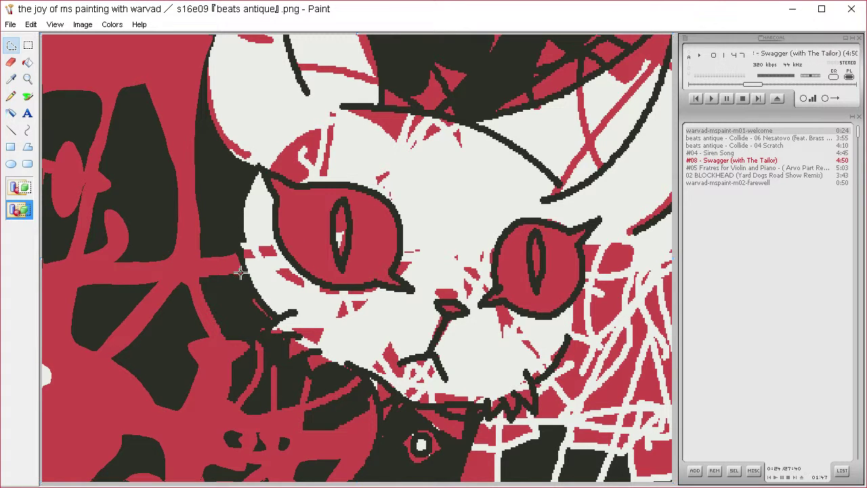
{"action": "mouse_move", "coordinate": [241, 272]}
{"action": "left_mouse_down"}
{"action": "mouse_move", "coordinate": [200, 277]}
{"action": "mouse_move", "coordinate": [218, 325]}
{"action": "mouse_move", "coordinate": [250, 341]}
{"action": "mouse_move", "coordinate": [229, 397]}
{"action": "mouse_move", "coordinate": [196, 267]}
{"action": "mouse_move", "coordinate": [233, 261]}
{"action": "left_mouse_up"}
{"action": "key", "text": "Delete"}
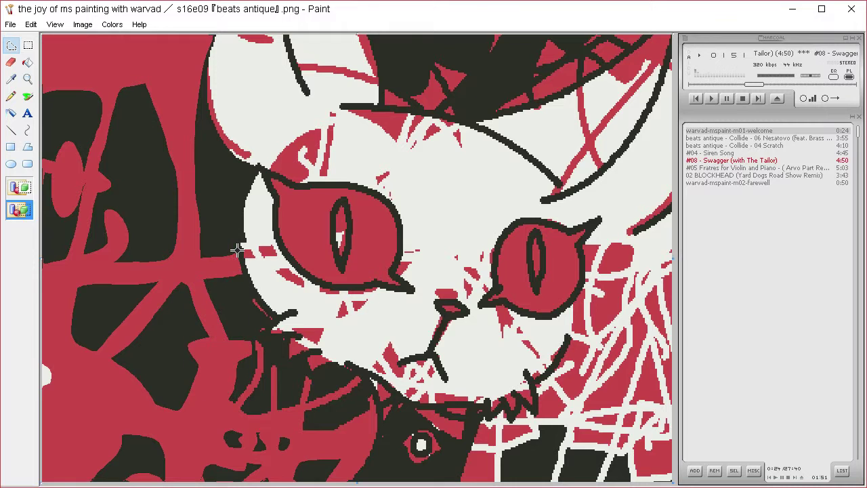
Thicken the thin crimson strokes beneath the white cat's chin into rounded, finger-like shapes
{"action": "mouse_move", "coordinate": [227, 401]}
{"action": "left_mouse_down"}
{"action": "mouse_move", "coordinate": [254, 357]}
{"action": "mouse_move", "coordinate": [255, 337]}
{"action": "mouse_move", "coordinate": [266, 377]}
{"action": "mouse_move", "coordinate": [236, 411]}
{"action": "mouse_move", "coordinate": [227, 405]}
{"action": "mouse_move", "coordinate": [262, 411]}
{"action": "mouse_move", "coordinate": [285, 364]}
{"action": "mouse_move", "coordinate": [293, 406]}
{"action": "mouse_move", "coordinate": [302, 377]}
{"action": "mouse_move", "coordinate": [313, 401]}
{"action": "mouse_move", "coordinate": [354, 374]}
{"action": "mouse_move", "coordinate": [360, 388]}
{"action": "mouse_move", "coordinate": [307, 413]}
{"action": "mouse_move", "coordinate": [339, 430]}
{"action": "mouse_move", "coordinate": [371, 393]}
{"action": "mouse_move", "coordinate": [379, 420]}
{"action": "mouse_move", "coordinate": [369, 462]}
{"action": "mouse_move", "coordinate": [258, 409]}
{"action": "left_mouse_up"}
{"action": "key", "text": "Delete"}
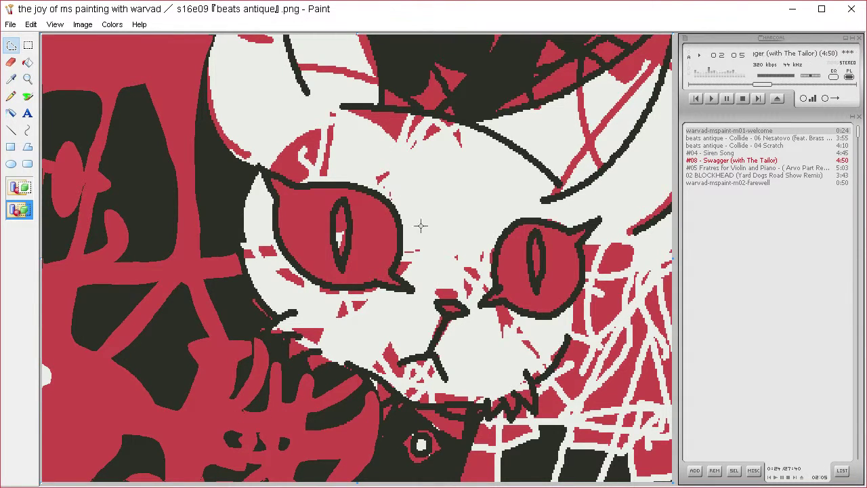
Sample the near-black outline colour and reshape the larger eye's pupil outline into a thicker, pointed slit
{"action": "left_click", "coordinate": [11, 78]}
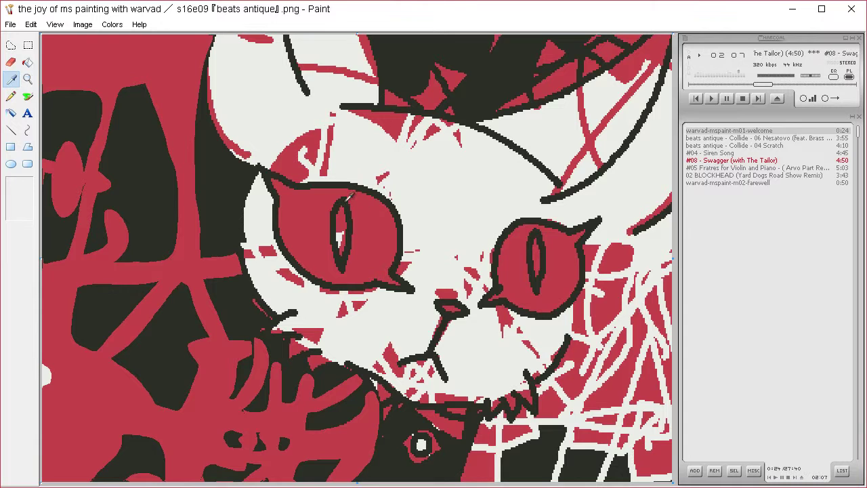
{"action": "left_click", "coordinate": [11, 45]}
{"action": "mouse_move", "coordinate": [340, 277]}
{"action": "left_mouse_down"}
{"action": "mouse_move", "coordinate": [329, 233]}
{"action": "mouse_move", "coordinate": [334, 200]}
{"action": "mouse_move", "coordinate": [347, 191]}
{"action": "mouse_move", "coordinate": [353, 250]}
{"action": "mouse_move", "coordinate": [345, 273]}
{"action": "mouse_move", "coordinate": [351, 215]}
{"action": "mouse_move", "coordinate": [342, 197]}
{"action": "mouse_move", "coordinate": [332, 237]}
{"action": "mouse_move", "coordinate": [343, 279]}
{"action": "left_mouse_up"}
{"action": "key", "text": "Delete"}
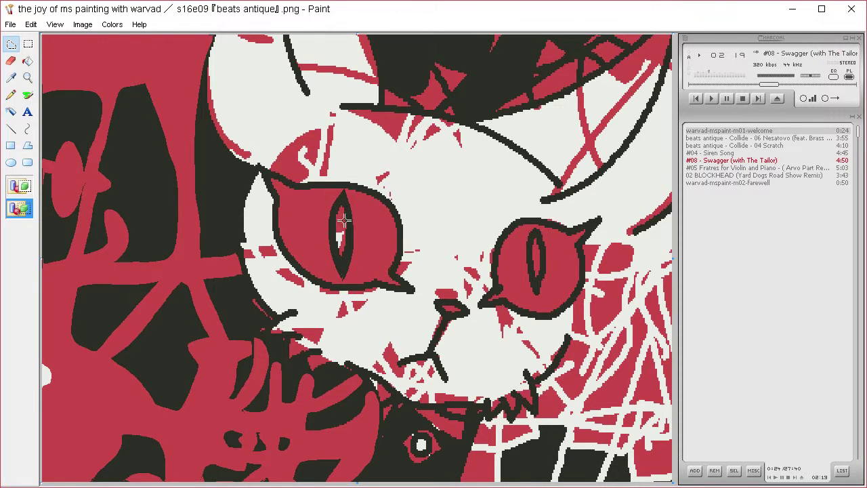
{"action": "mouse_move", "coordinate": [339, 239]}
{"action": "left_mouse_down"}
{"action": "mouse_move", "coordinate": [340, 211]}
{"action": "mouse_move", "coordinate": [343, 253]}
{"action": "mouse_move", "coordinate": [345, 209]}
{"action": "mouse_move", "coordinate": [334, 210]}
{"action": "mouse_move", "coordinate": [338, 265]}
{"action": "left_mouse_up"}
{"action": "left_click", "coordinate": [387, 220]}
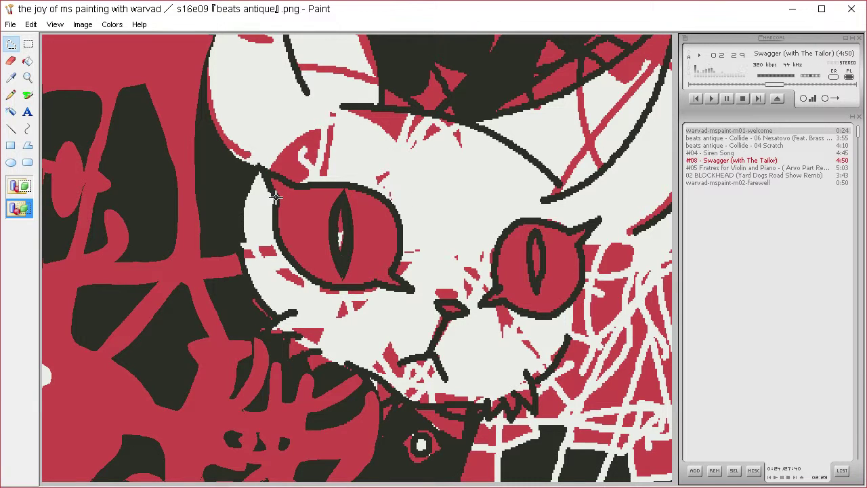
Thicken the larger eye's near-black outline and sharpen its two pointed corners with a free-form selection fill
{"action": "mouse_move", "coordinate": [274, 197]}
{"action": "left_mouse_down"}
{"action": "mouse_move", "coordinate": [263, 170]}
{"action": "mouse_move", "coordinate": [290, 183]}
{"action": "mouse_move", "coordinate": [362, 190]}
{"action": "mouse_move", "coordinate": [395, 208]}
{"action": "mouse_move", "coordinate": [393, 279]}
{"action": "mouse_move", "coordinate": [409, 291]}
{"action": "mouse_move", "coordinate": [310, 277]}
{"action": "mouse_move", "coordinate": [277, 237]}
{"action": "mouse_move", "coordinate": [275, 197]}
{"action": "mouse_move", "coordinate": [271, 231]}
{"action": "mouse_move", "coordinate": [279, 258]}
{"action": "mouse_move", "coordinate": [320, 290]}
{"action": "mouse_move", "coordinate": [343, 293]}
{"action": "left_mouse_up"}
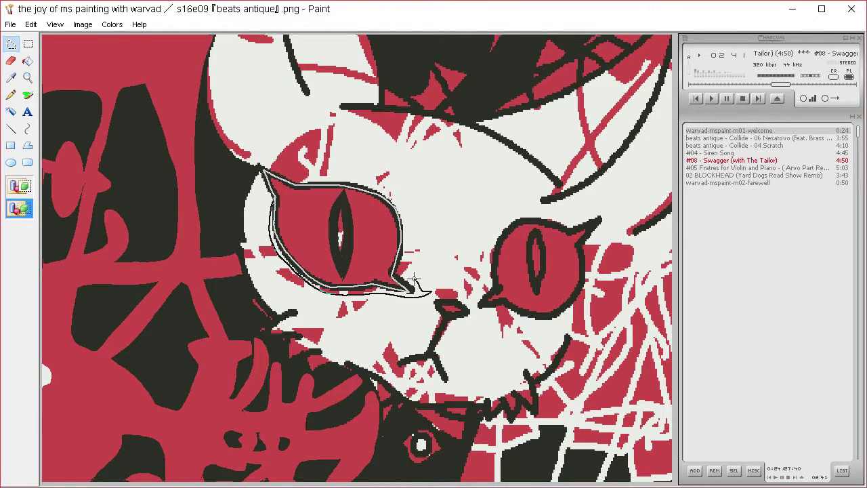
{"action": "mouse_move", "coordinate": [401, 203]}
{"action": "left_mouse_down"}
{"action": "mouse_move", "coordinate": [363, 179]}
{"action": "mouse_move", "coordinate": [295, 177]}
{"action": "mouse_move", "coordinate": [256, 160]}
{"action": "left_mouse_up"}
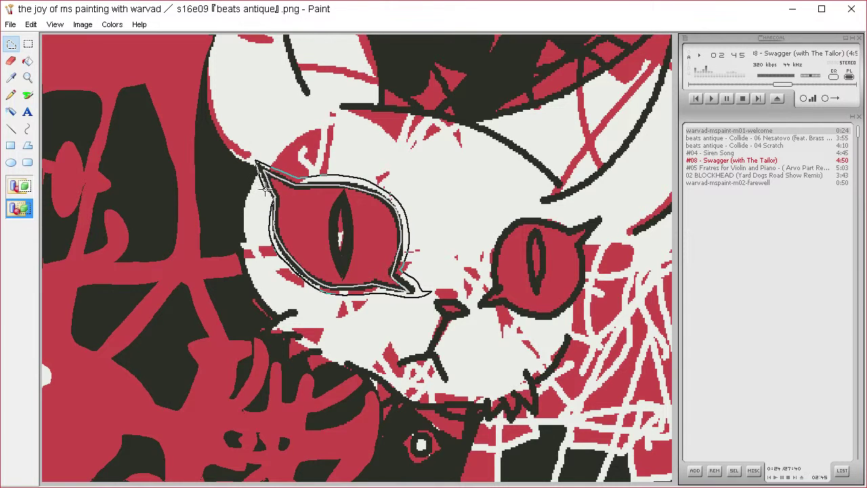
{"action": "left_click_drag", "start_coordinate": [271, 203], "coordinate": [274, 202]}
{"action": "key", "text": "Delete"}
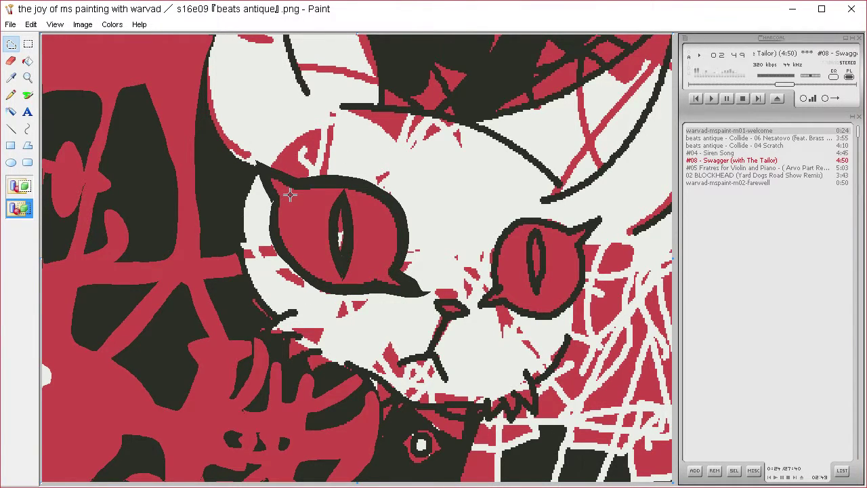
Round the white cat's nose outline and thicken its mouth lines into tapered near-black strokes
{"action": "mouse_move", "coordinate": [442, 310]}
{"action": "left_mouse_down"}
{"action": "mouse_move", "coordinate": [465, 312]}
{"action": "mouse_move", "coordinate": [450, 311]}
{"action": "mouse_move", "coordinate": [447, 321]}
{"action": "mouse_move", "coordinate": [462, 322]}
{"action": "mouse_move", "coordinate": [472, 309]}
{"action": "mouse_move", "coordinate": [450, 294]}
{"action": "mouse_move", "coordinate": [435, 297]}
{"action": "mouse_move", "coordinate": [433, 342]}
{"action": "mouse_move", "coordinate": [401, 362]}
{"action": "left_mouse_up"}
{"action": "left_click", "coordinate": [514, 295]}
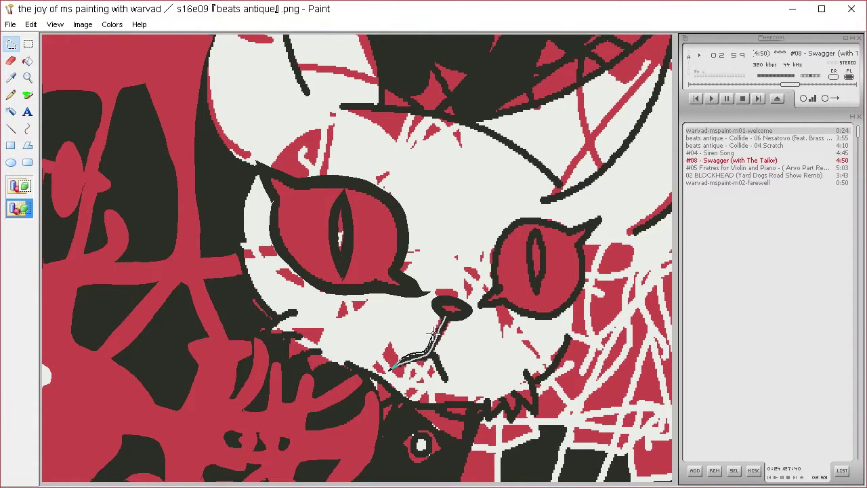
{"action": "mouse_move", "coordinate": [434, 332]}
{"action": "left_mouse_down"}
{"action": "mouse_move", "coordinate": [444, 315]}
{"action": "mouse_move", "coordinate": [453, 324]}
{"action": "left_mouse_up"}
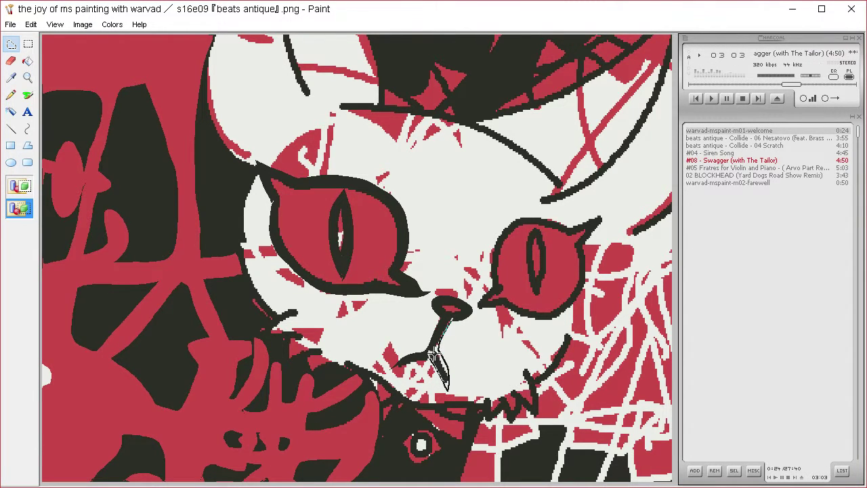
{"action": "left_click_drag", "start_coordinate": [436, 356], "coordinate": [444, 315]}
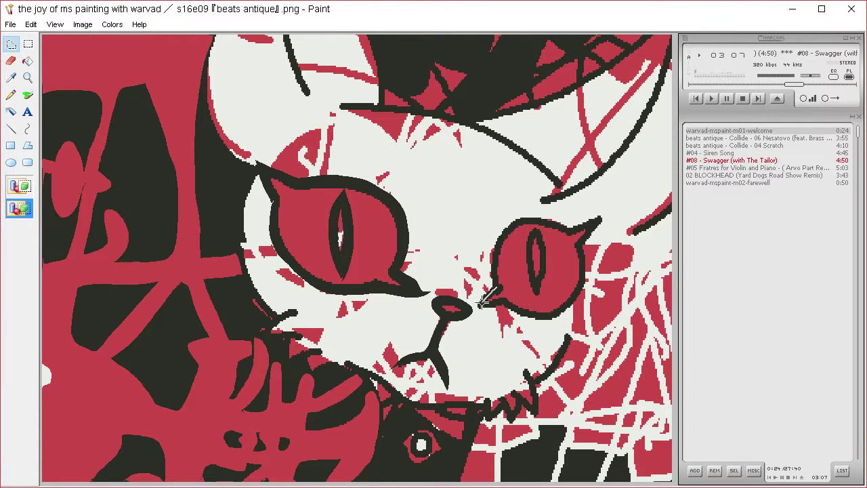
Thicken the smaller eye's near-black outline all around and extend its outer and inner corners into sharp points
{"action": "mouse_move", "coordinate": [480, 302]}
{"action": "left_mouse_down"}
{"action": "mouse_move", "coordinate": [496, 236]}
{"action": "mouse_move", "coordinate": [511, 221]}
{"action": "mouse_move", "coordinate": [538, 215]}
{"action": "mouse_move", "coordinate": [569, 226]}
{"action": "mouse_move", "coordinate": [610, 213]}
{"action": "mouse_move", "coordinate": [573, 232]}
{"action": "mouse_move", "coordinate": [532, 221]}
{"action": "mouse_move", "coordinate": [496, 244]}
{"action": "left_mouse_up"}
{"action": "left_click_drag", "start_coordinate": [494, 277], "coordinate": [482, 298]}
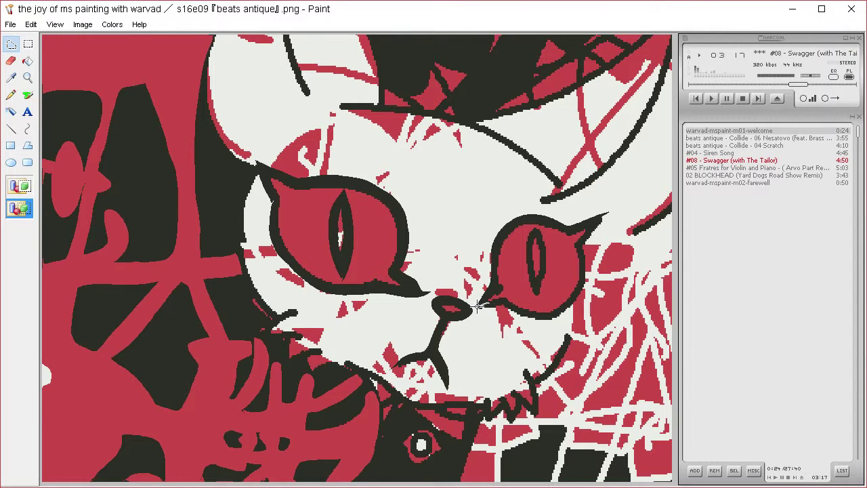
{"action": "mouse_move", "coordinate": [479, 305]}
{"action": "left_mouse_down"}
{"action": "mouse_move", "coordinate": [552, 322]}
{"action": "mouse_move", "coordinate": [582, 291]}
{"action": "left_mouse_up"}
{"action": "mouse_move", "coordinate": [591, 234]}
{"action": "left_mouse_down"}
{"action": "mouse_move", "coordinate": [617, 207]}
{"action": "mouse_move", "coordinate": [581, 255]}
{"action": "left_mouse_up"}
{"action": "mouse_move", "coordinate": [581, 288]}
{"action": "left_mouse_down"}
{"action": "mouse_move", "coordinate": [550, 314]}
{"action": "mouse_move", "coordinate": [479, 306]}
{"action": "left_mouse_up"}
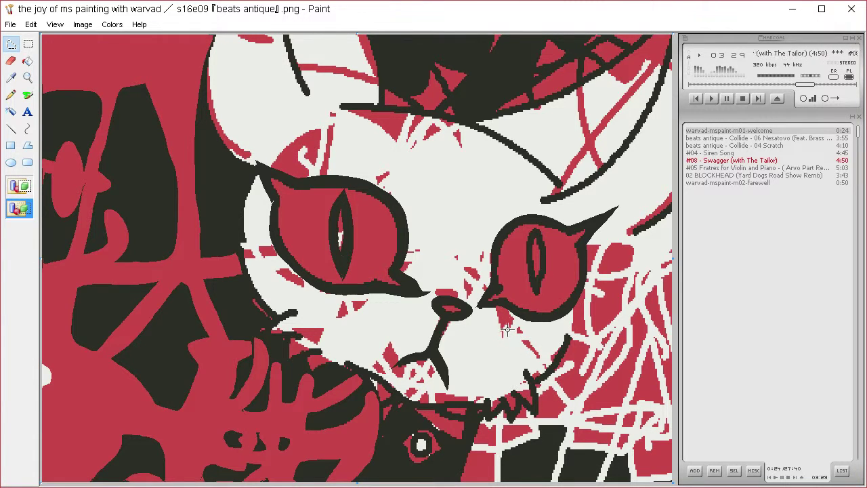
Sample the eye's crimson and try to enlarge the red area inside the larger eye with a free-form selection fill
{"action": "left_click", "coordinate": [12, 78]}
{"action": "left_click", "coordinate": [310, 219]}
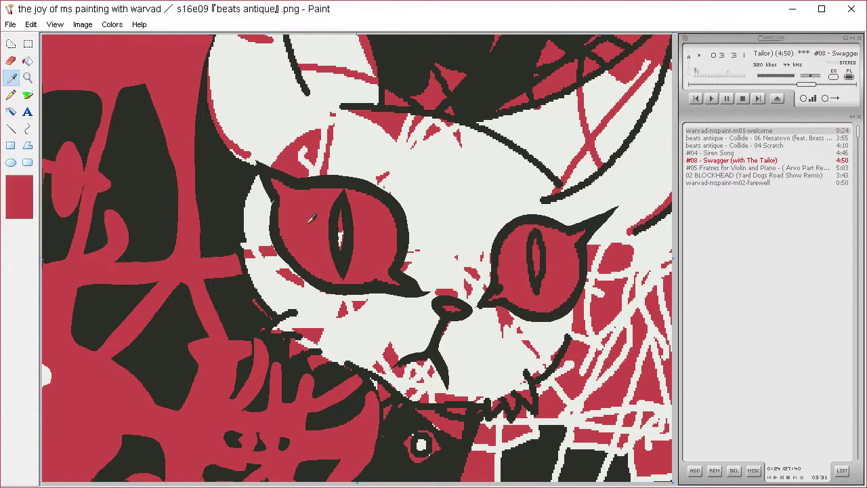
{"action": "left_click", "coordinate": [13, 44]}
{"action": "mouse_move", "coordinate": [286, 194]}
{"action": "left_mouse_down"}
{"action": "mouse_move", "coordinate": [262, 170]}
{"action": "mouse_move", "coordinate": [274, 175]}
{"action": "left_mouse_up"}
{"action": "mouse_move", "coordinate": [323, 181]}
{"action": "left_mouse_down"}
{"action": "mouse_move", "coordinate": [378, 196]}
{"action": "mouse_move", "coordinate": [407, 227]}
{"action": "mouse_move", "coordinate": [396, 277]}
{"action": "mouse_move", "coordinate": [411, 291]}
{"action": "mouse_move", "coordinate": [319, 285]}
{"action": "mouse_move", "coordinate": [298, 269]}
{"action": "mouse_move", "coordinate": [274, 231]}
{"action": "mouse_move", "coordinate": [270, 177]}
{"action": "left_mouse_up"}
{"action": "key", "text": "Delete"}
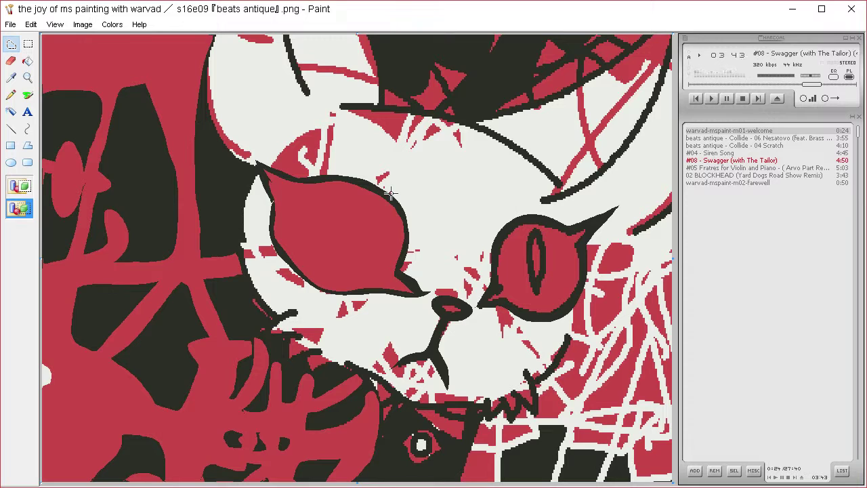
{"action": "key", "text": "ctrl+z"}
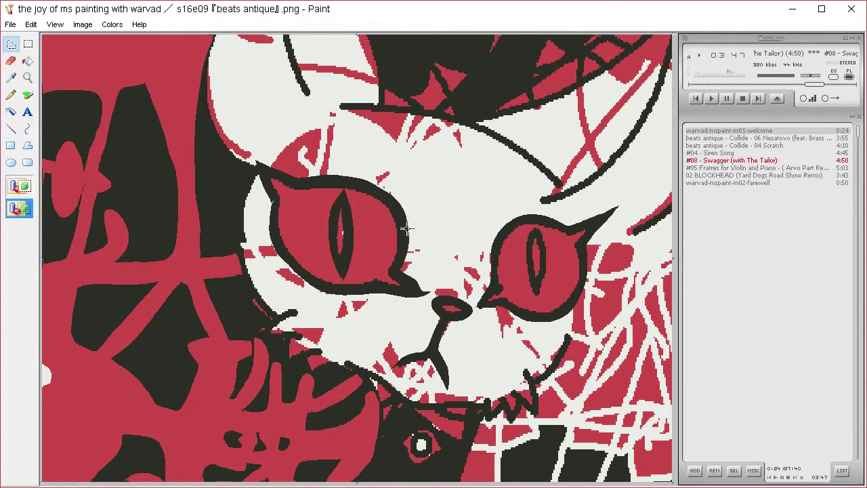
Add a small off-white glint inside the lower part of the larger eye's pupil
{"action": "left_click", "coordinate": [27, 61]}
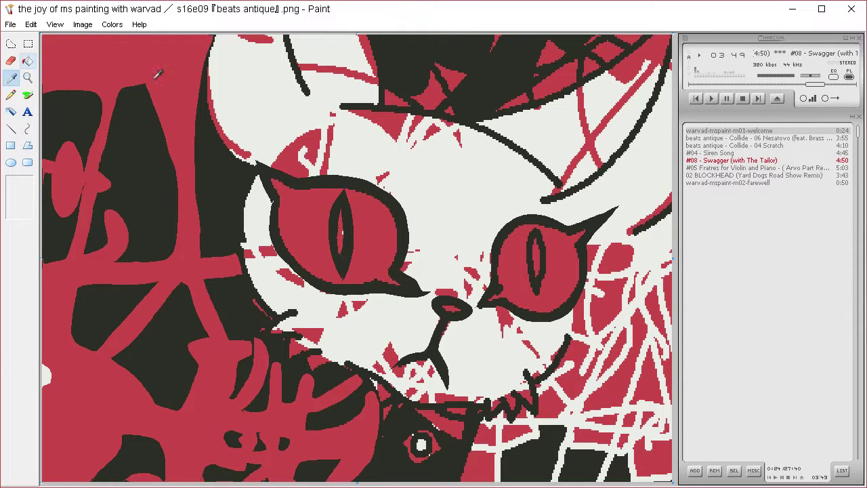
{"action": "left_click", "coordinate": [17, 43]}
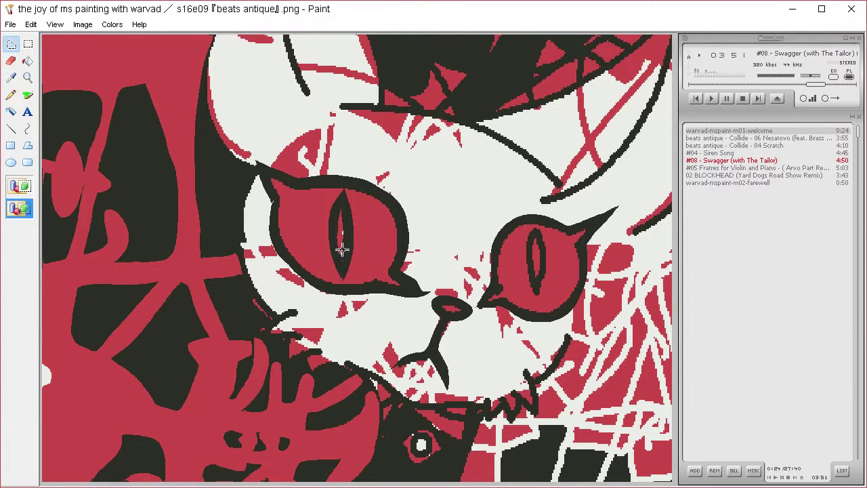
{"action": "left_click_drag", "start_coordinate": [341, 236], "coordinate": [342, 251]}
{"action": "key", "text": "Delete"}
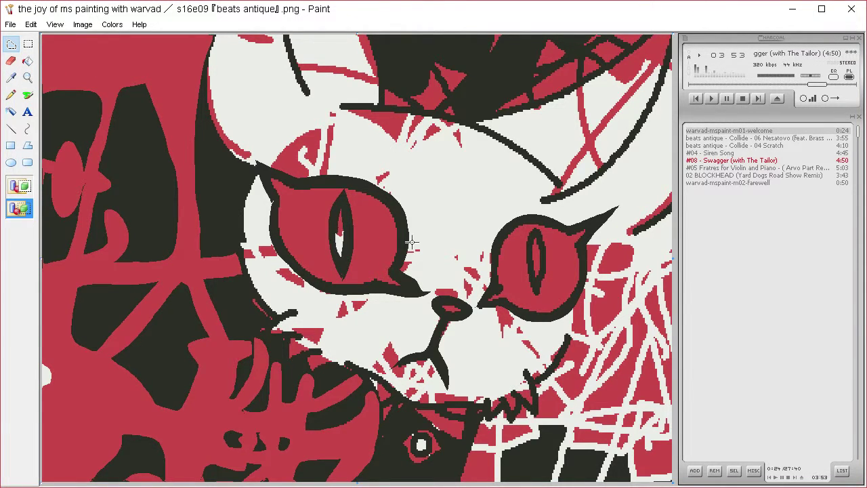
Thin the larger eye's outline from the inside with crimson, extending the red into its pointed corners
{"action": "left_click", "coordinate": [27, 61]}
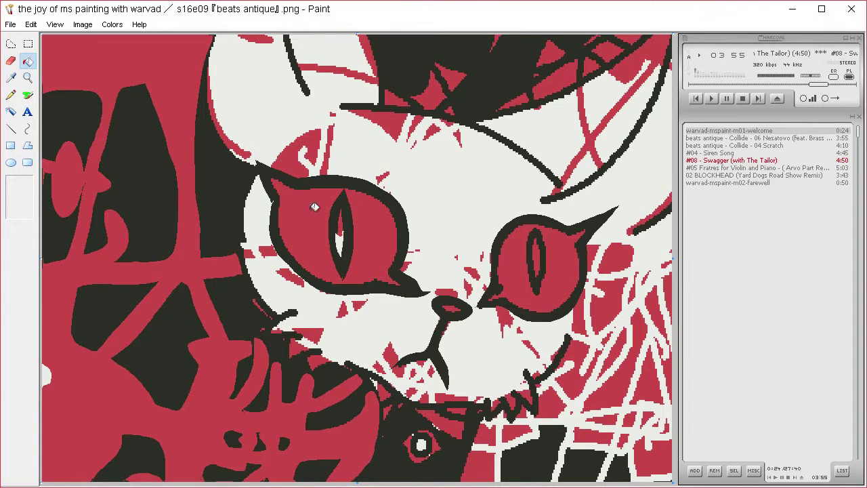
{"action": "left_click", "coordinate": [11, 43]}
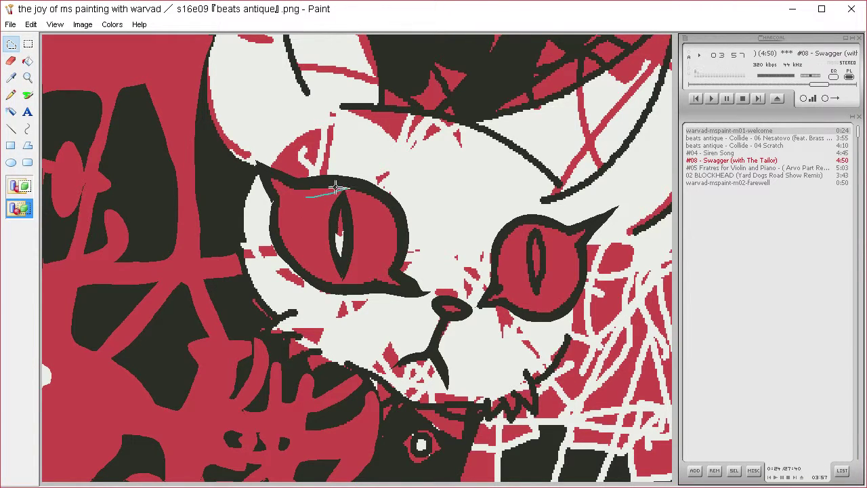
{"action": "mouse_move", "coordinate": [349, 189]}
{"action": "left_mouse_down"}
{"action": "mouse_move", "coordinate": [296, 185]}
{"action": "mouse_move", "coordinate": [265, 171]}
{"action": "mouse_move", "coordinate": [275, 241]}
{"action": "mouse_move", "coordinate": [289, 262]}
{"action": "mouse_move", "coordinate": [332, 285]}
{"action": "mouse_move", "coordinate": [402, 287]}
{"action": "mouse_move", "coordinate": [349, 285]}
{"action": "mouse_move", "coordinate": [281, 231]}
{"action": "left_mouse_up"}
{"action": "key", "text": "Delete"}
{"action": "mouse_move", "coordinate": [314, 188]}
{"action": "left_mouse_down"}
{"action": "mouse_move", "coordinate": [359, 190]}
{"action": "mouse_move", "coordinate": [403, 219]}
{"action": "mouse_move", "coordinate": [400, 283]}
{"action": "mouse_move", "coordinate": [350, 191]}
{"action": "mouse_move", "coordinate": [316, 188]}
{"action": "left_mouse_up"}
{"action": "key", "text": "Delete"}
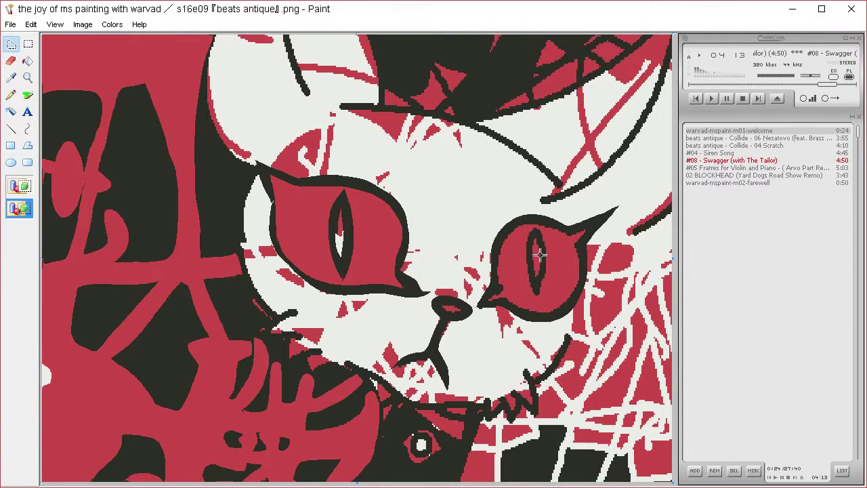
Extend the smaller eye's crimson interior outward, thinning its outline and reaching into both pointed corners
{"action": "mouse_move", "coordinate": [501, 279]}
{"action": "left_mouse_down"}
{"action": "mouse_move", "coordinate": [486, 304]}
{"action": "mouse_move", "coordinate": [543, 317]}
{"action": "mouse_move", "coordinate": [573, 301]}
{"action": "mouse_move", "coordinate": [594, 221]}
{"action": "mouse_move", "coordinate": [570, 233]}
{"action": "mouse_move", "coordinate": [563, 269]}
{"action": "mouse_move", "coordinate": [542, 299]}
{"action": "mouse_move", "coordinate": [495, 268]}
{"action": "mouse_move", "coordinate": [500, 248]}
{"action": "mouse_move", "coordinate": [526, 225]}
{"action": "mouse_move", "coordinate": [578, 233]}
{"action": "mouse_move", "coordinate": [569, 241]}
{"action": "mouse_move", "coordinate": [528, 229]}
{"action": "mouse_move", "coordinate": [504, 275]}
{"action": "left_mouse_up"}
{"action": "key", "text": "Delete"}
{"action": "key", "text": "Delete"}
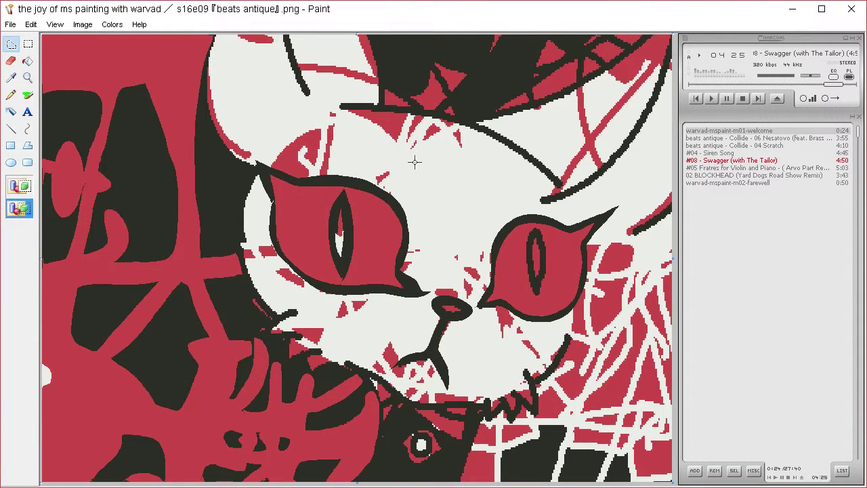
Sample the near-black outline colour and reshape the smaller eye's pupil outline into a thicker, pointed slit
{"action": "left_click", "coordinate": [12, 78]}
{"action": "left_click", "coordinate": [536, 233]}
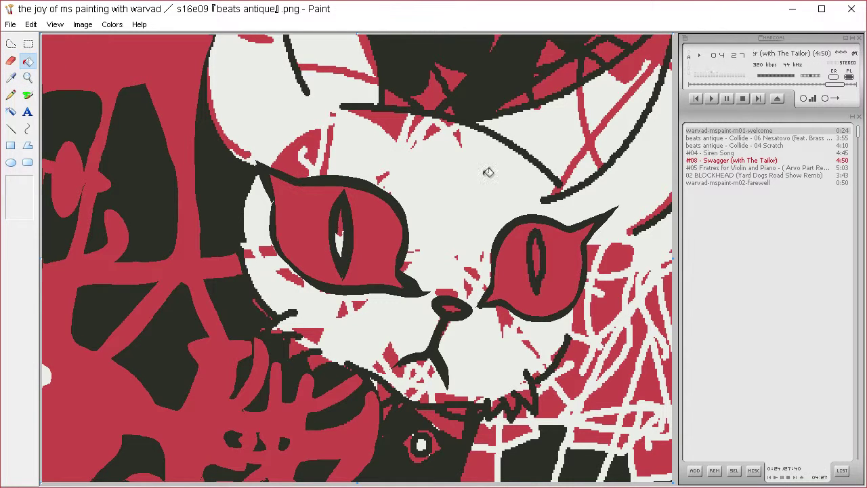
{"action": "left_click", "coordinate": [10, 43]}
{"action": "left_click", "coordinate": [19, 208]}
{"action": "mouse_move", "coordinate": [534, 237]}
{"action": "left_mouse_down"}
{"action": "mouse_move", "coordinate": [535, 271]}
{"action": "mouse_move", "coordinate": [543, 261]}
{"action": "mouse_move", "coordinate": [536, 233]}
{"action": "mouse_move", "coordinate": [546, 278]}
{"action": "mouse_move", "coordinate": [532, 263]}
{"action": "mouse_move", "coordinate": [535, 239]}
{"action": "mouse_move", "coordinate": [537, 290]}
{"action": "mouse_move", "coordinate": [523, 256]}
{"action": "mouse_move", "coordinate": [541, 221]}
{"action": "mouse_move", "coordinate": [547, 273]}
{"action": "mouse_move", "coordinate": [539, 303]}
{"action": "mouse_move", "coordinate": [525, 266]}
{"action": "mouse_move", "coordinate": [546, 279]}
{"action": "mouse_move", "coordinate": [541, 220]}
{"action": "left_mouse_up"}
{"action": "key", "text": "Delete"}
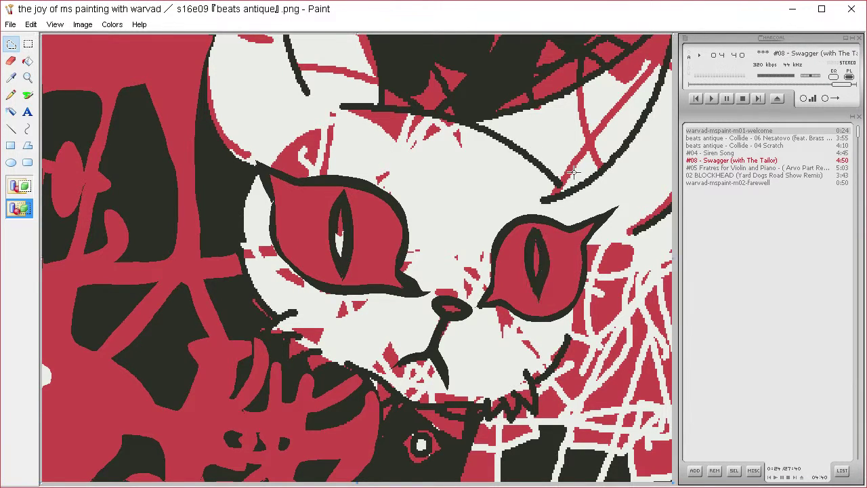
Sample the eye's crimson and trim both outer sides of the smaller eye's pupil into smooth curves
{"action": "left_click", "coordinate": [15, 80]}
{"action": "left_click", "coordinate": [515, 273]}
{"action": "left_click", "coordinate": [15, 44]}
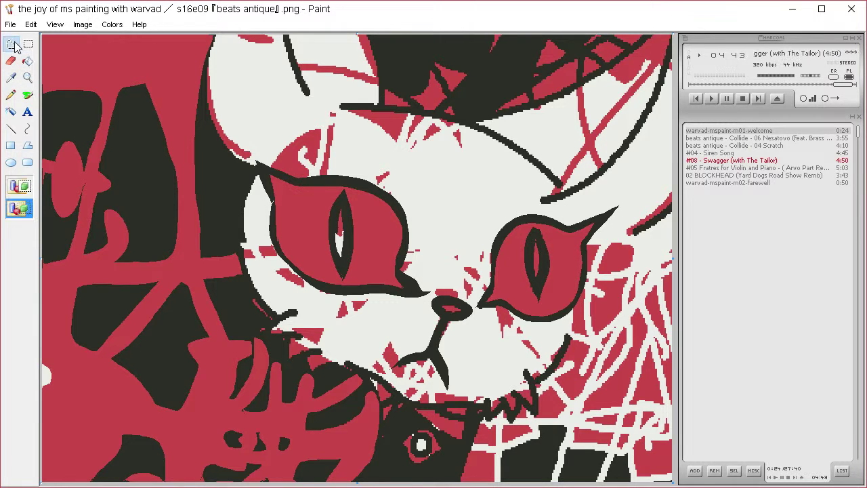
{"action": "mouse_move", "coordinate": [525, 258]}
{"action": "left_mouse_down"}
{"action": "mouse_move", "coordinate": [533, 237]}
{"action": "mouse_move", "coordinate": [537, 296]}
{"action": "mouse_move", "coordinate": [521, 259]}
{"action": "left_mouse_up"}
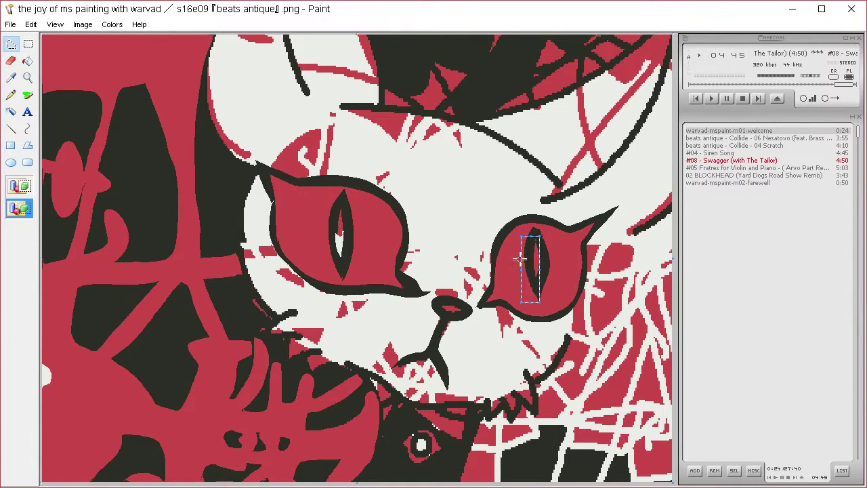
{"action": "key", "text": "Delete"}
{"action": "mouse_move", "coordinate": [544, 296]}
{"action": "left_mouse_down"}
{"action": "mouse_move", "coordinate": [533, 227]}
{"action": "mouse_move", "coordinate": [553, 245]}
{"action": "left_mouse_up"}
{"action": "key", "text": "Delete"}
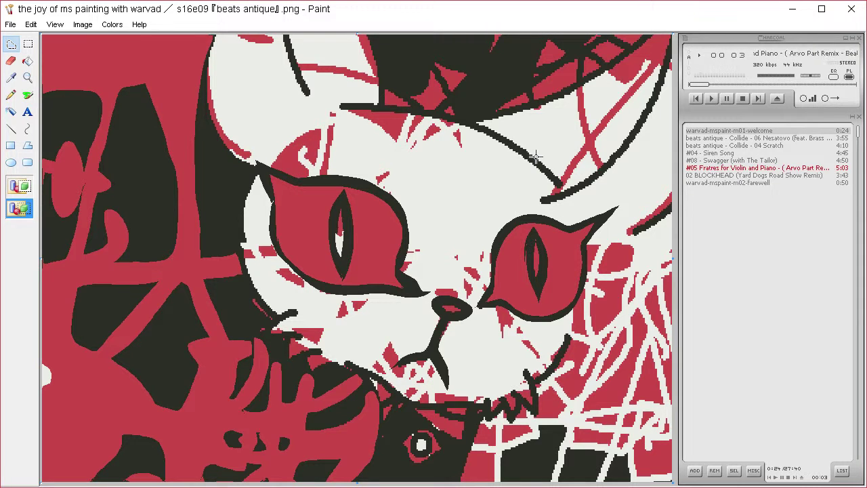
Sample near-black and fill out the dark chest below the chin, around the round pendant and along its edges
{"action": "left_click", "coordinate": [13, 77]}
{"action": "left_click", "coordinate": [382, 430]}
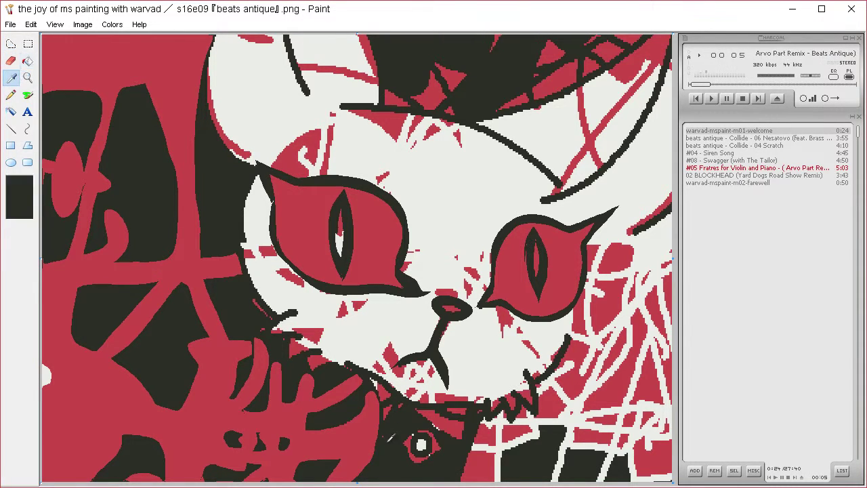
{"action": "left_click", "coordinate": [11, 44]}
{"action": "mouse_move", "coordinate": [387, 425]}
{"action": "left_mouse_down"}
{"action": "mouse_move", "coordinate": [344, 464]}
{"action": "mouse_move", "coordinate": [270, 478]}
{"action": "mouse_move", "coordinate": [389, 457]}
{"action": "mouse_move", "coordinate": [393, 434]}
{"action": "mouse_move", "coordinate": [360, 456]}
{"action": "mouse_move", "coordinate": [367, 479]}
{"action": "mouse_move", "coordinate": [415, 443]}
{"action": "left_mouse_up"}
{"action": "key", "text": "ctrl+z"}
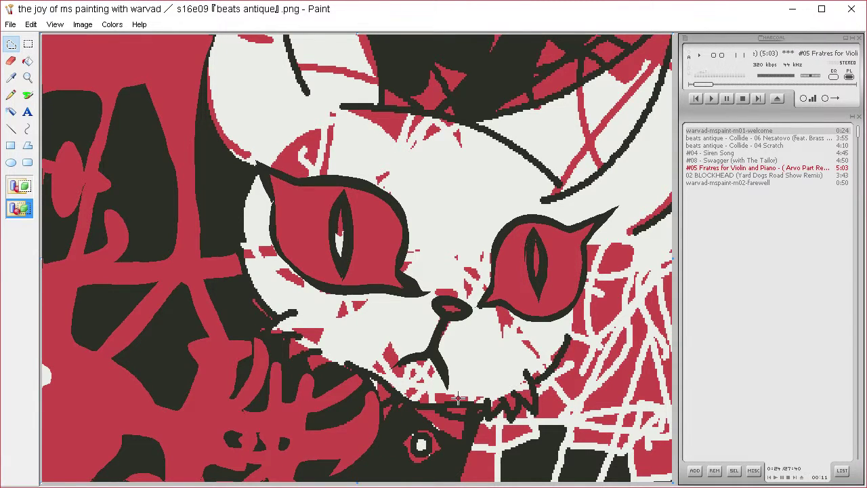
{"action": "mouse_move", "coordinate": [480, 415]}
{"action": "left_mouse_down"}
{"action": "mouse_move", "coordinate": [486, 486]}
{"action": "mouse_move", "coordinate": [455, 468]}
{"action": "mouse_move", "coordinate": [478, 417]}
{"action": "left_mouse_up"}
{"action": "key", "text": "Delete"}
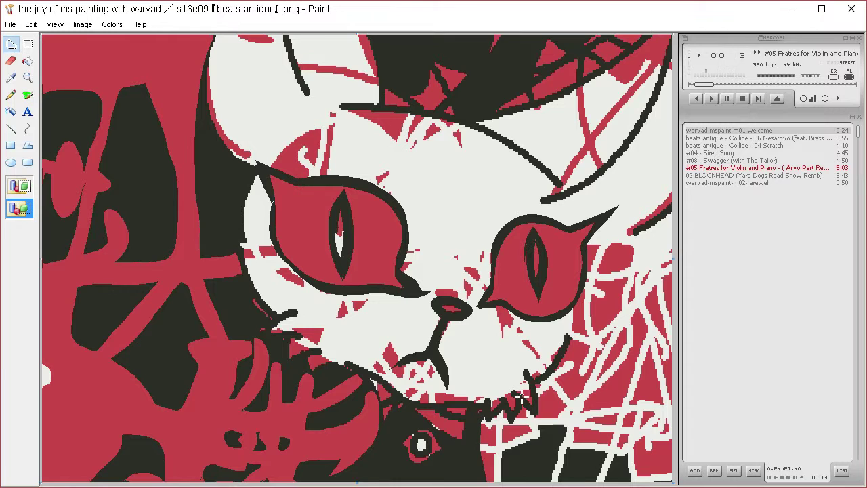
{"action": "key", "text": "Delete"}
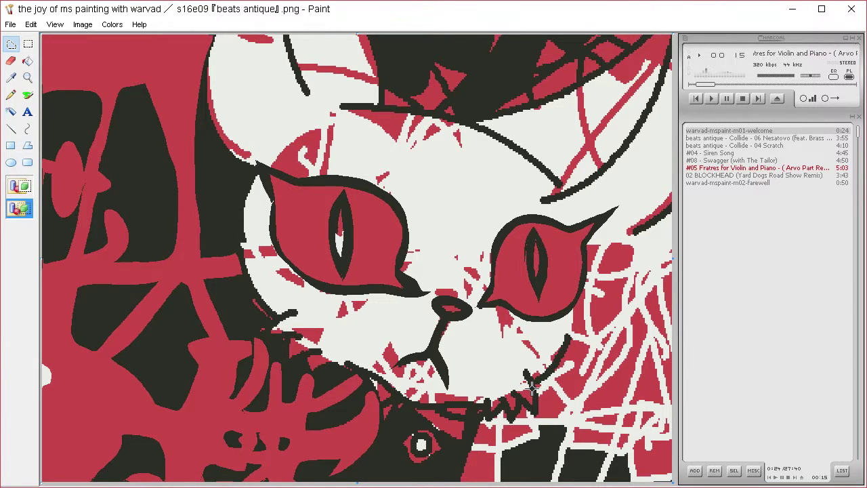
{"action": "key", "text": "ctrl+z"}
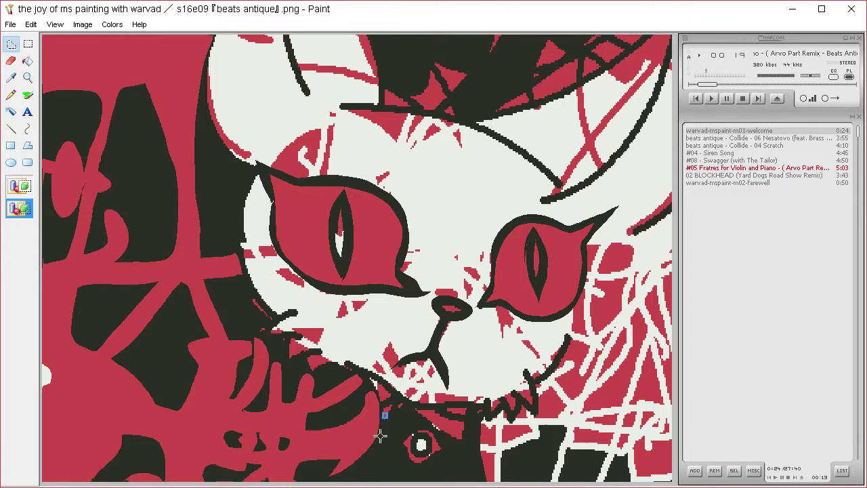
Paint spiky near-black fur shapes below the jaw and behind both of the white cat's cheeks
{"action": "mouse_move", "coordinate": [381, 436]}
{"action": "left_mouse_down"}
{"action": "mouse_move", "coordinate": [382, 400]}
{"action": "mouse_move", "coordinate": [308, 390]}
{"action": "mouse_move", "coordinate": [271, 421]}
{"action": "mouse_move", "coordinate": [279, 380]}
{"action": "mouse_move", "coordinate": [191, 354]}
{"action": "mouse_move", "coordinate": [204, 342]}
{"action": "mouse_move", "coordinate": [193, 281]}
{"action": "mouse_move", "coordinate": [240, 324]}
{"action": "mouse_move", "coordinate": [384, 386]}
{"action": "mouse_move", "coordinate": [407, 428]}
{"action": "mouse_move", "coordinate": [380, 446]}
{"action": "left_mouse_up"}
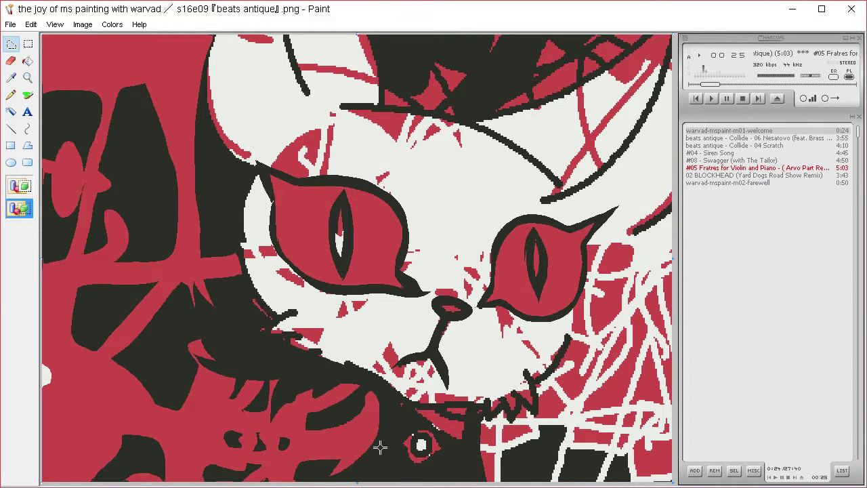
{"action": "mouse_move", "coordinate": [471, 461]}
{"action": "left_mouse_down"}
{"action": "mouse_move", "coordinate": [498, 431]}
{"action": "mouse_move", "coordinate": [551, 433]}
{"action": "mouse_move", "coordinate": [546, 421]}
{"action": "mouse_move", "coordinate": [588, 412]}
{"action": "mouse_move", "coordinate": [604, 396]}
{"action": "mouse_move", "coordinate": [573, 399]}
{"action": "mouse_move", "coordinate": [591, 365]}
{"action": "mouse_move", "coordinate": [593, 309]}
{"action": "mouse_move", "coordinate": [535, 383]}
{"action": "mouse_move", "coordinate": [532, 410]}
{"action": "mouse_move", "coordinate": [521, 402]}
{"action": "mouse_move", "coordinate": [510, 418]}
{"action": "mouse_move", "coordinate": [503, 406]}
{"action": "mouse_move", "coordinate": [482, 417]}
{"action": "mouse_move", "coordinate": [471, 459]}
{"action": "left_mouse_up"}
{"action": "key", "text": "Delete"}
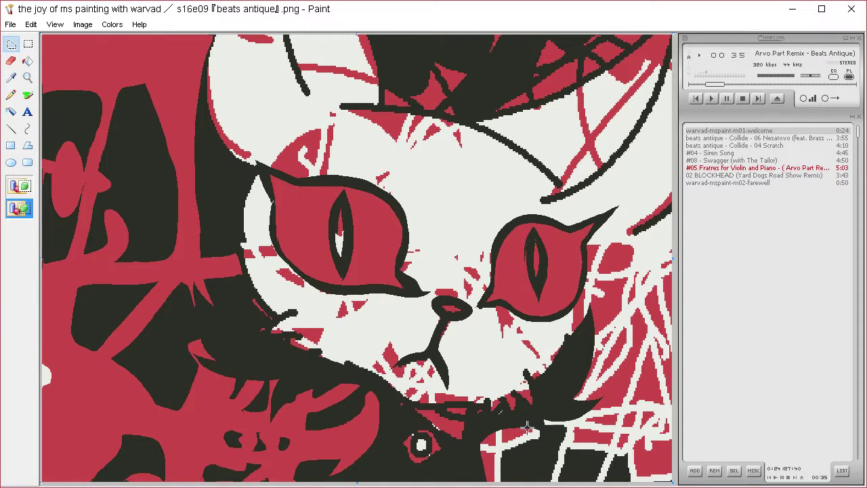
Draw thin, curved near-black eyelid lines above the larger and the smaller eye
{"action": "mouse_move", "coordinate": [420, 287]}
{"action": "left_mouse_down"}
{"action": "mouse_move", "coordinate": [409, 189]}
{"action": "mouse_move", "coordinate": [380, 164]}
{"action": "mouse_move", "coordinate": [332, 155]}
{"action": "mouse_move", "coordinate": [256, 163]}
{"action": "mouse_move", "coordinate": [352, 160]}
{"action": "mouse_move", "coordinate": [386, 169]}
{"action": "mouse_move", "coordinate": [412, 206]}
{"action": "mouse_move", "coordinate": [419, 290]}
{"action": "left_mouse_up"}
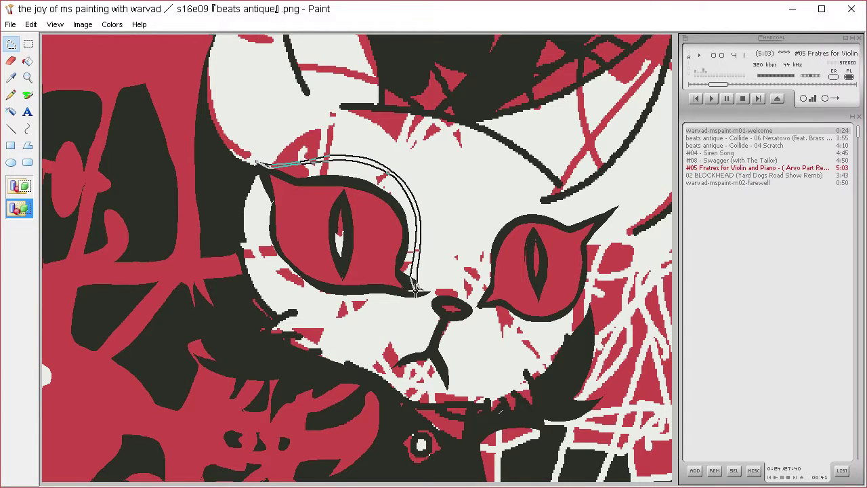
{"action": "key", "text": "Delete"}
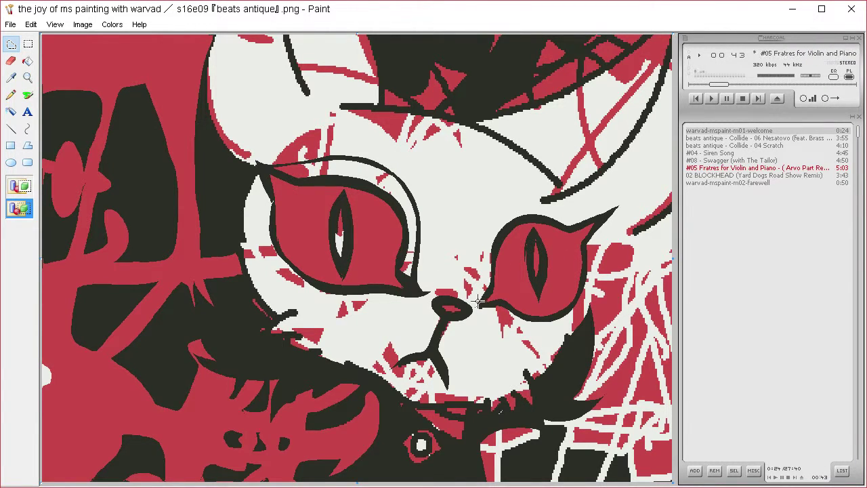
{"action": "mouse_move", "coordinate": [480, 290]}
{"action": "left_mouse_down"}
{"action": "mouse_move", "coordinate": [496, 222]}
{"action": "mouse_move", "coordinate": [522, 210]}
{"action": "mouse_move", "coordinate": [607, 215]}
{"action": "mouse_move", "coordinate": [511, 216]}
{"action": "mouse_move", "coordinate": [491, 251]}
{"action": "mouse_move", "coordinate": [480, 298]}
{"action": "left_mouse_up"}
{"action": "key", "text": "Delete"}
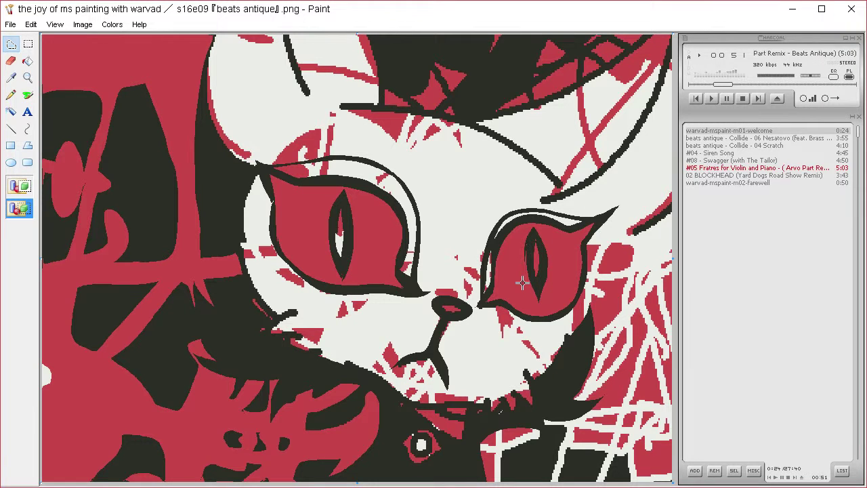
Sample crimson and reshape the ragged patches beside and below the larger eye into rounded spots
{"action": "left_click", "coordinate": [17, 75]}
{"action": "left_click", "coordinate": [257, 223]}
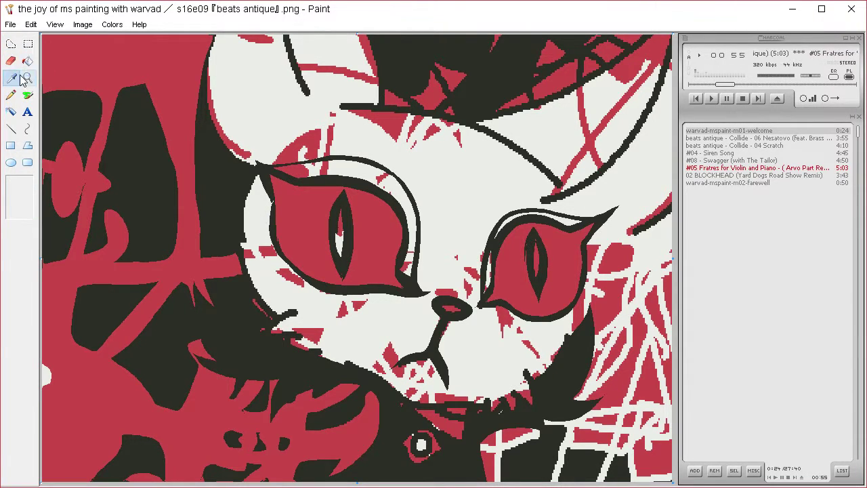
{"action": "left_click", "coordinate": [10, 43]}
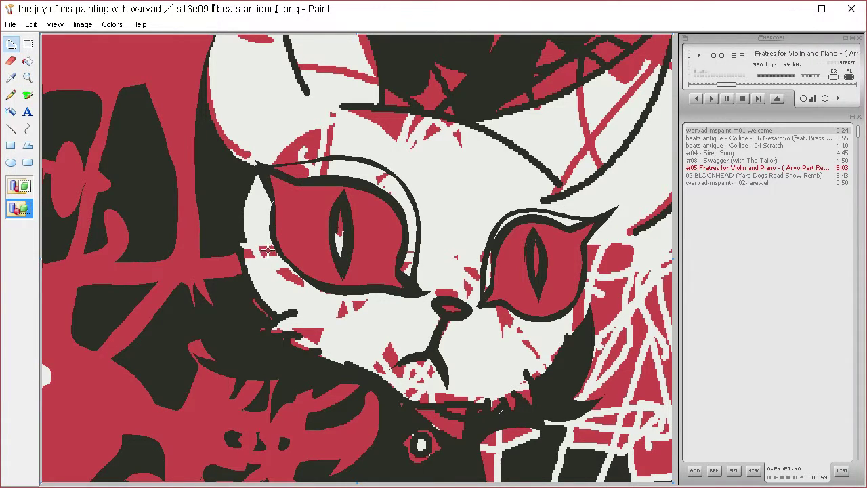
{"action": "mouse_move", "coordinate": [271, 245]}
{"action": "left_mouse_down"}
{"action": "mouse_move", "coordinate": [270, 260]}
{"action": "mouse_move", "coordinate": [272, 244]}
{"action": "mouse_move", "coordinate": [247, 258]}
{"action": "mouse_move", "coordinate": [254, 249]}
{"action": "left_mouse_up"}
{"action": "key", "text": "Delete"}
{"action": "key", "text": "Delete"}
{"action": "mouse_move", "coordinate": [292, 270]}
{"action": "left_mouse_down"}
{"action": "mouse_move", "coordinate": [283, 280]}
{"action": "mouse_move", "coordinate": [305, 283]}
{"action": "mouse_move", "coordinate": [297, 275]}
{"action": "left_mouse_up"}
{"action": "key", "text": "Delete"}
{"action": "mouse_move", "coordinate": [322, 329]}
{"action": "left_mouse_down"}
{"action": "mouse_move", "coordinate": [290, 330]}
{"action": "mouse_move", "coordinate": [316, 351]}
{"action": "mouse_move", "coordinate": [327, 329]}
{"action": "left_mouse_up"}
{"action": "key", "text": "Delete"}
{"action": "mouse_move", "coordinate": [344, 300]}
{"action": "left_mouse_down"}
{"action": "mouse_move", "coordinate": [333, 306]}
{"action": "mouse_move", "coordinate": [368, 299]}
{"action": "left_mouse_up"}
{"action": "key", "text": "Delete"}
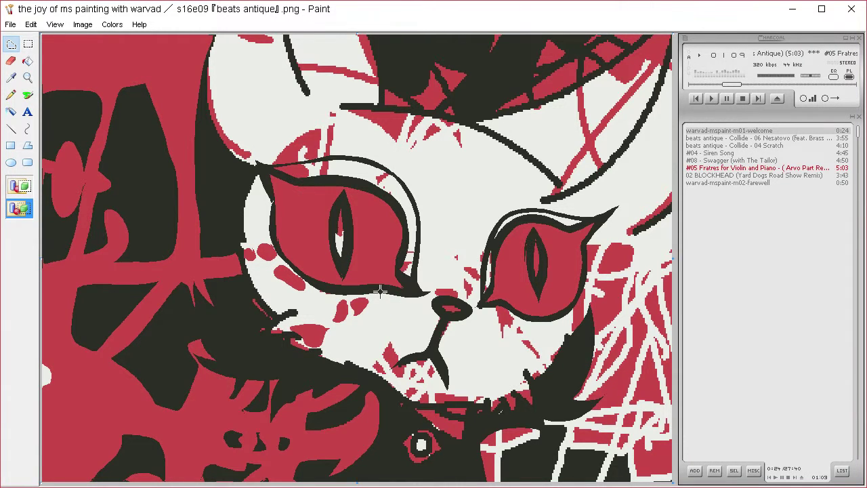
Round the crimson patches beside the mouth, above the nose and next to the smaller eye into smooth spots
{"action": "mouse_move", "coordinate": [398, 353]}
{"action": "left_mouse_down"}
{"action": "mouse_move", "coordinate": [377, 356]}
{"action": "mouse_move", "coordinate": [403, 383]}
{"action": "mouse_move", "coordinate": [413, 362]}
{"action": "mouse_move", "coordinate": [395, 364]}
{"action": "mouse_move", "coordinate": [399, 349]}
{"action": "mouse_move", "coordinate": [385, 372]}
{"action": "mouse_move", "coordinate": [383, 364]}
{"action": "left_mouse_up"}
{"action": "key", "text": "Delete"}
{"action": "key", "text": "Delete"}
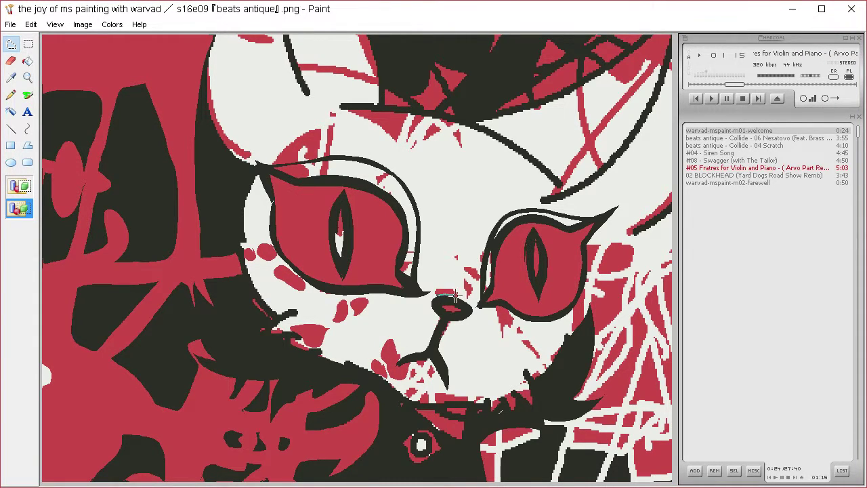
{"action": "mouse_move", "coordinate": [455, 296]}
{"action": "left_mouse_down"}
{"action": "mouse_move", "coordinate": [444, 284]}
{"action": "mouse_move", "coordinate": [435, 294]}
{"action": "mouse_move", "coordinate": [468, 277]}
{"action": "mouse_move", "coordinate": [479, 283]}
{"action": "mouse_move", "coordinate": [474, 260]}
{"action": "mouse_move", "coordinate": [465, 270]}
{"action": "mouse_move", "coordinate": [455, 260]}
{"action": "left_mouse_up"}
{"action": "key", "text": "Delete"}
{"action": "key", "text": "Delete"}
{"action": "key", "text": "Delete"}
{"action": "key", "text": "Delete"}
Shape crimson accents at the larger eye's inner corner, on its upper eyelid and on the forehead above it
{"action": "mouse_move", "coordinate": [409, 274]}
{"action": "left_mouse_down"}
{"action": "mouse_move", "coordinate": [412, 245]}
{"action": "mouse_move", "coordinate": [410, 271]}
{"action": "left_mouse_up"}
{"action": "key", "text": "Delete"}
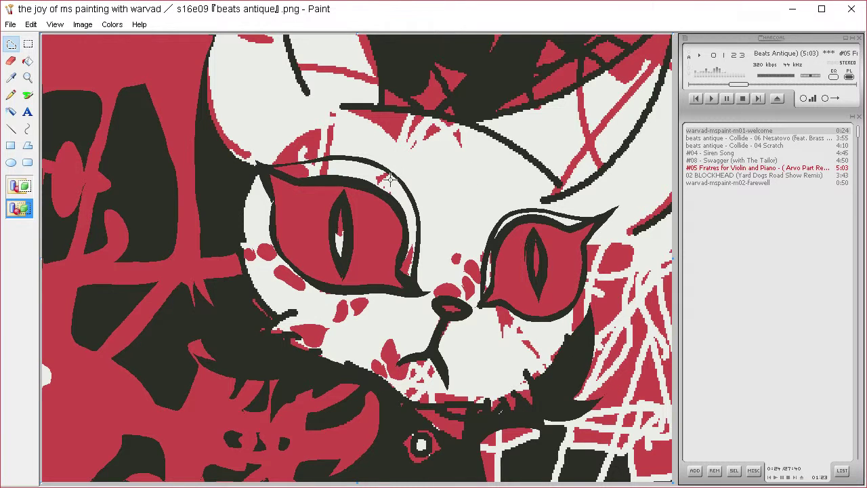
{"action": "mouse_move", "coordinate": [388, 174]}
{"action": "left_mouse_down"}
{"action": "mouse_move", "coordinate": [375, 178]}
{"action": "mouse_move", "coordinate": [387, 192]}
{"action": "mouse_move", "coordinate": [399, 189]}
{"action": "left_mouse_up"}
{"action": "key", "text": "Delete"}
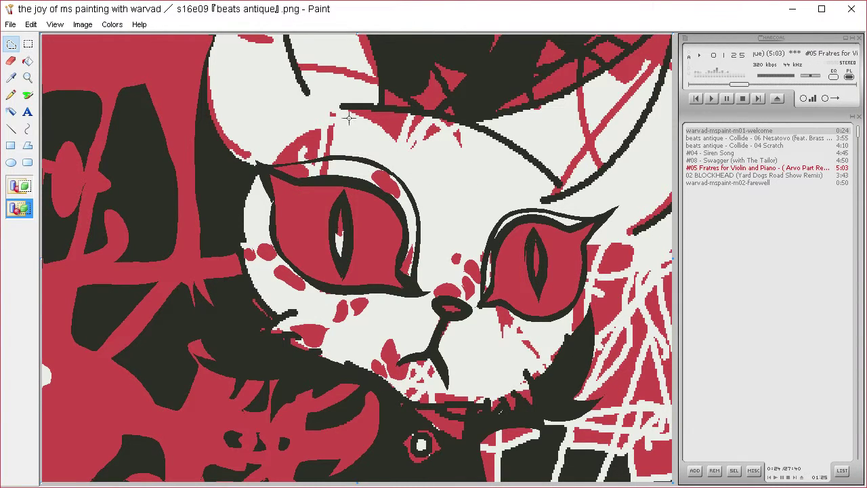
{"action": "mouse_move", "coordinate": [325, 167]}
{"action": "left_mouse_down"}
{"action": "mouse_move", "coordinate": [350, 160]}
{"action": "mouse_move", "coordinate": [335, 166]}
{"action": "mouse_move", "coordinate": [346, 163]}
{"action": "mouse_move", "coordinate": [331, 159]}
{"action": "mouse_move", "coordinate": [328, 175]}
{"action": "mouse_move", "coordinate": [346, 160]}
{"action": "mouse_move", "coordinate": [325, 161]}
{"action": "mouse_move", "coordinate": [319, 177]}
{"action": "mouse_move", "coordinate": [342, 158]}
{"action": "mouse_move", "coordinate": [321, 178]}
{"action": "mouse_move", "coordinate": [308, 177]}
{"action": "mouse_move", "coordinate": [305, 163]}
{"action": "mouse_move", "coordinate": [301, 171]}
{"action": "mouse_move", "coordinate": [349, 156]}
{"action": "mouse_move", "coordinate": [300, 161]}
{"action": "mouse_move", "coordinate": [328, 137]}
{"action": "mouse_move", "coordinate": [307, 156]}
{"action": "mouse_move", "coordinate": [334, 145]}
{"action": "mouse_move", "coordinate": [317, 158]}
{"action": "mouse_move", "coordinate": [322, 128]}
{"action": "mouse_move", "coordinate": [271, 163]}
{"action": "mouse_move", "coordinate": [317, 145]}
{"action": "left_mouse_up"}
{"action": "key", "text": "Delete"}
{"action": "key", "text": "Delete"}
{"action": "key", "text": "Delete"}
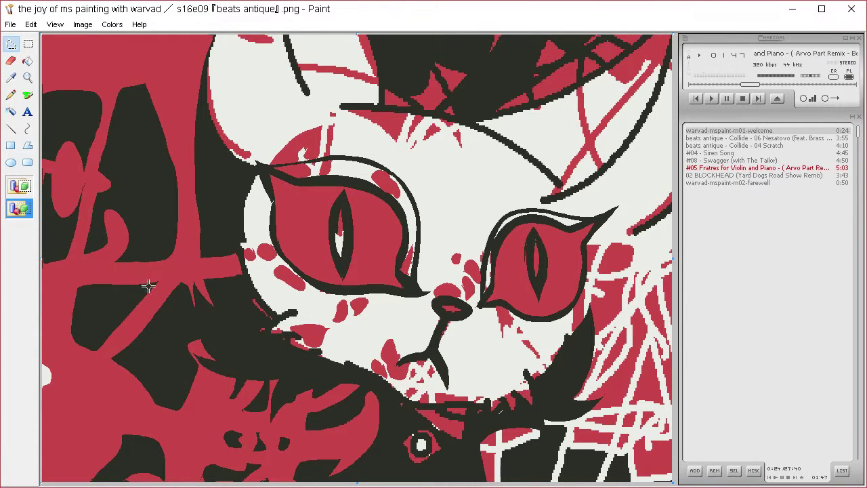
Add slender, curved crimson streaks branching through the dark background beside the white cat's face
{"action": "mouse_move", "coordinate": [141, 274]}
{"action": "left_mouse_down"}
{"action": "mouse_move", "coordinate": [101, 329]}
{"action": "mouse_move", "coordinate": [75, 348]}
{"action": "mouse_move", "coordinate": [112, 329]}
{"action": "mouse_move", "coordinate": [142, 285]}
{"action": "mouse_move", "coordinate": [142, 393]}
{"action": "mouse_move", "coordinate": [141, 363]}
{"action": "mouse_move", "coordinate": [166, 285]}
{"action": "mouse_move", "coordinate": [189, 269]}
{"action": "mouse_move", "coordinate": [126, 74]}
{"action": "mouse_move", "coordinate": [154, 149]}
{"action": "mouse_move", "coordinate": [166, 263]}
{"action": "left_mouse_up"}
{"action": "key", "text": "Delete"}
{"action": "key", "text": "Delete"}
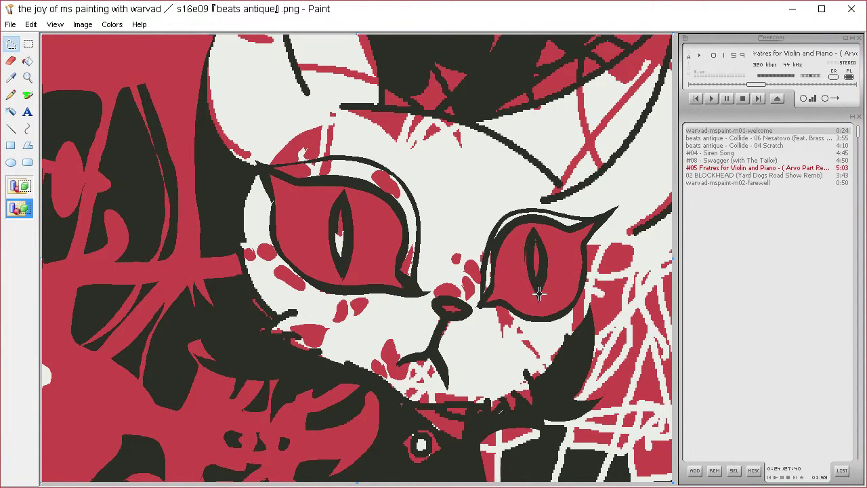
Reshape the crimson marks below the smaller eye into a pointed wedge, a small spot and a tapered spike
{"action": "mouse_move", "coordinate": [498, 307]}
{"action": "left_mouse_down"}
{"action": "mouse_move", "coordinate": [501, 349]}
{"action": "mouse_move", "coordinate": [504, 310]}
{"action": "left_mouse_up"}
{"action": "key", "text": "Delete"}
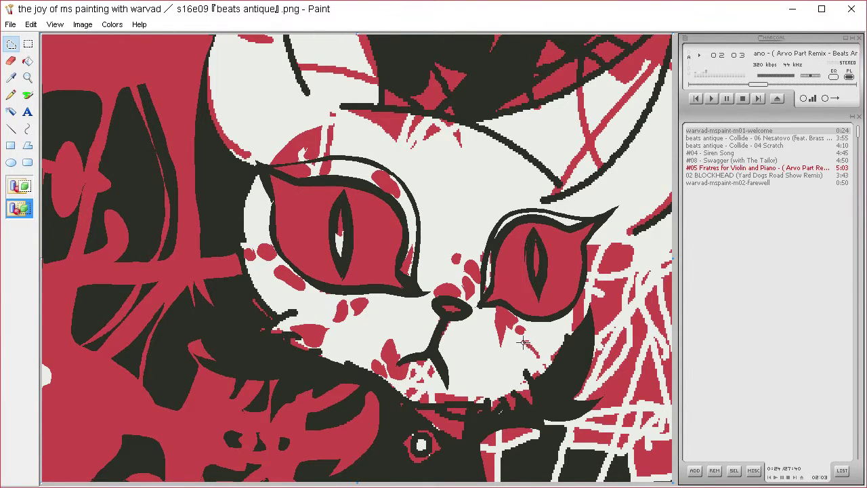
{"action": "mouse_move", "coordinate": [523, 342]}
{"action": "left_mouse_down"}
{"action": "mouse_move", "coordinate": [542, 366]}
{"action": "mouse_move", "coordinate": [532, 336]}
{"action": "left_mouse_up"}
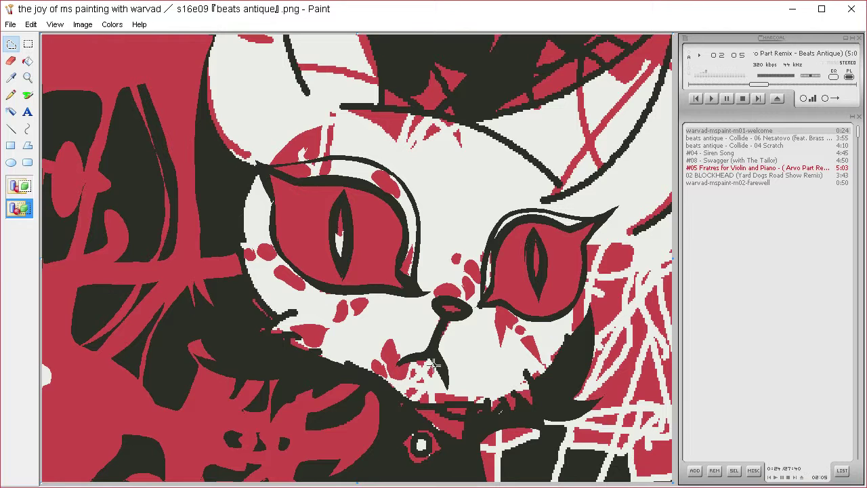
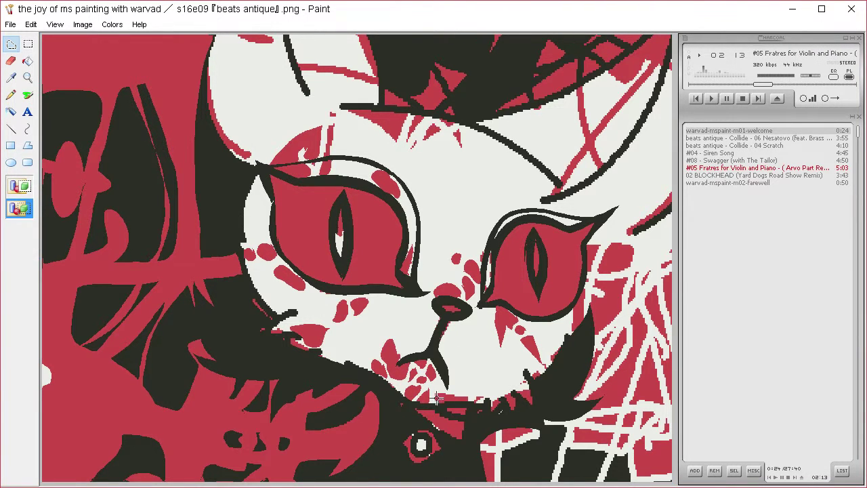
Tidy the crimson marks along the chin and shape crimson fur spikes along the lower jaw
{"action": "mouse_move", "coordinate": [436, 397]}
{"action": "left_mouse_down"}
{"action": "mouse_move", "coordinate": [473, 393]}
{"action": "mouse_move", "coordinate": [445, 400]}
{"action": "mouse_move", "coordinate": [485, 399]}
{"action": "mouse_move", "coordinate": [476, 400]}
{"action": "mouse_move", "coordinate": [487, 391]}
{"action": "mouse_move", "coordinate": [479, 397]}
{"action": "mouse_move", "coordinate": [504, 401]}
{"action": "mouse_move", "coordinate": [496, 397]}
{"action": "mouse_move", "coordinate": [492, 410]}
{"action": "mouse_move", "coordinate": [509, 384]}
{"action": "mouse_move", "coordinate": [512, 404]}
{"action": "mouse_move", "coordinate": [536, 391]}
{"action": "mouse_move", "coordinate": [523, 395]}
{"action": "mouse_move", "coordinate": [515, 384]}
{"action": "mouse_move", "coordinate": [532, 400]}
{"action": "left_mouse_up"}
{"action": "key", "text": "Delete"}
{"action": "key", "text": "Delete"}
{"action": "key", "text": "Delete"}
{"action": "key", "text": "Delete"}
{"action": "key", "text": "Delete"}
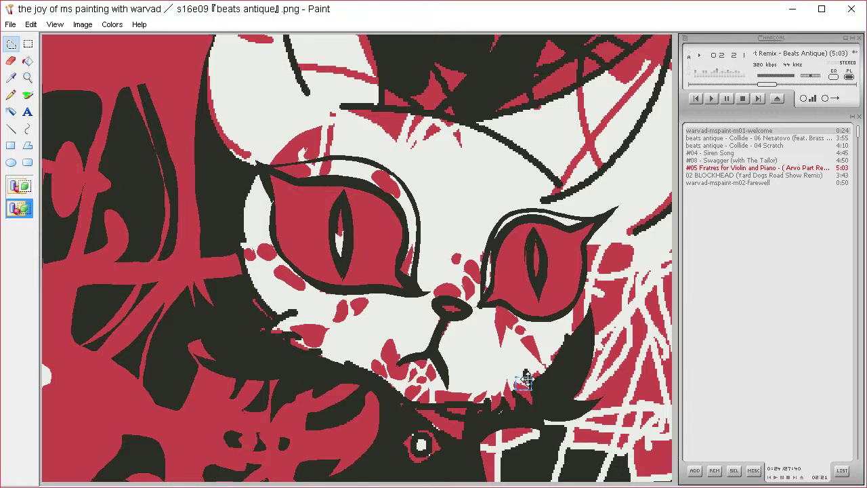
Smooth the crimson triangle and small arc beneath the chin, and give the eye-like pendant pointed crimson corners
{"action": "mouse_move", "coordinate": [428, 409]}
{"action": "left_mouse_down"}
{"action": "mouse_move", "coordinate": [407, 407]}
{"action": "mouse_move", "coordinate": [455, 445]}
{"action": "mouse_move", "coordinate": [466, 416]}
{"action": "mouse_move", "coordinate": [434, 408]}
{"action": "mouse_move", "coordinate": [468, 410]}
{"action": "mouse_move", "coordinate": [450, 407]}
{"action": "left_mouse_up"}
{"action": "key", "text": "Delete"}
{"action": "key", "text": "Delete"}
{"action": "mouse_move", "coordinate": [405, 444]}
{"action": "left_mouse_down"}
{"action": "mouse_move", "coordinate": [423, 428]}
{"action": "mouse_move", "coordinate": [442, 446]}
{"action": "mouse_move", "coordinate": [437, 433]}
{"action": "mouse_move", "coordinate": [399, 445]}
{"action": "mouse_move", "coordinate": [430, 462]}
{"action": "mouse_move", "coordinate": [414, 452]}
{"action": "mouse_move", "coordinate": [420, 430]}
{"action": "mouse_move", "coordinate": [427, 461]}
{"action": "mouse_move", "coordinate": [426, 434]}
{"action": "mouse_move", "coordinate": [439, 446]}
{"action": "left_mouse_up"}
{"action": "key", "text": "Delete"}
{"action": "key", "text": "Delete"}
{"action": "key", "text": "Delete"}
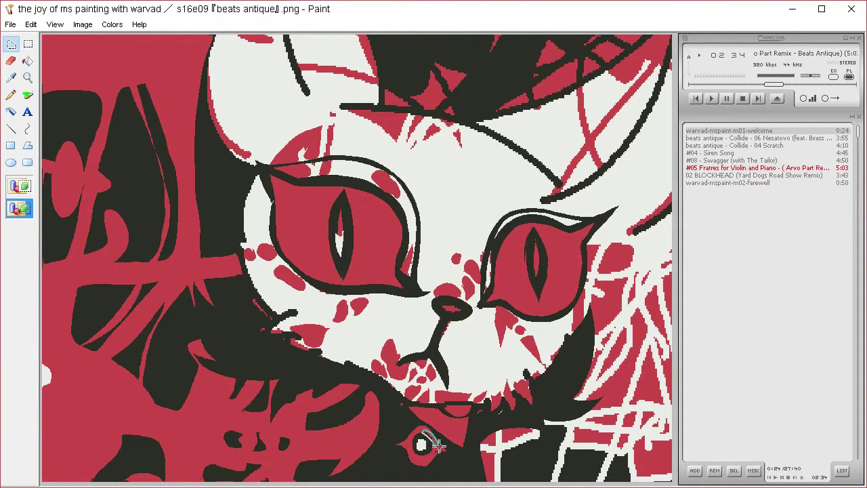
{"action": "key", "text": "Delete"}
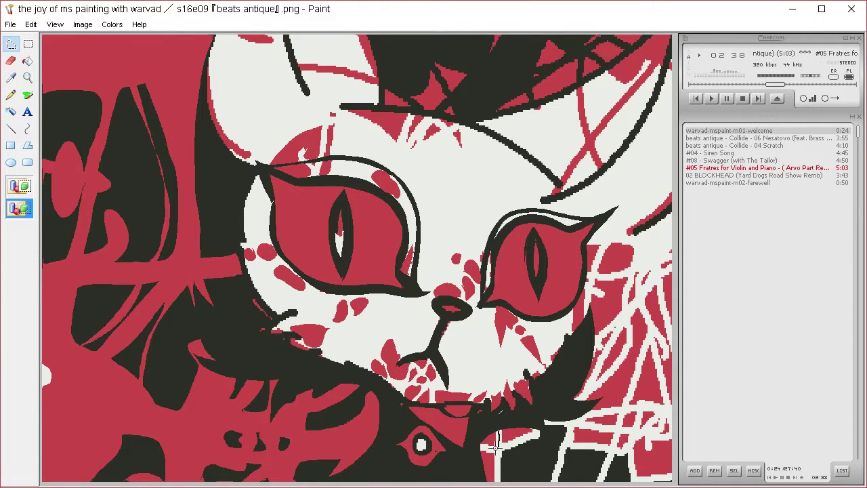
Clean up the off-white outlines and dividing line of the crimson patch beside the pendant
{"action": "mouse_move", "coordinate": [482, 441]}
{"action": "left_mouse_down"}
{"action": "mouse_move", "coordinate": [504, 423]}
{"action": "mouse_move", "coordinate": [506, 446]}
{"action": "mouse_move", "coordinate": [480, 448]}
{"action": "mouse_move", "coordinate": [494, 450]}
{"action": "mouse_move", "coordinate": [494, 484]}
{"action": "mouse_move", "coordinate": [482, 452]}
{"action": "mouse_move", "coordinate": [521, 429]}
{"action": "mouse_move", "coordinate": [503, 446]}
{"action": "mouse_move", "coordinate": [515, 430]}
{"action": "left_mouse_up"}
{"action": "key", "text": "Delete"}
{"action": "key", "text": "Delete"}
{"action": "key", "text": "Delete"}
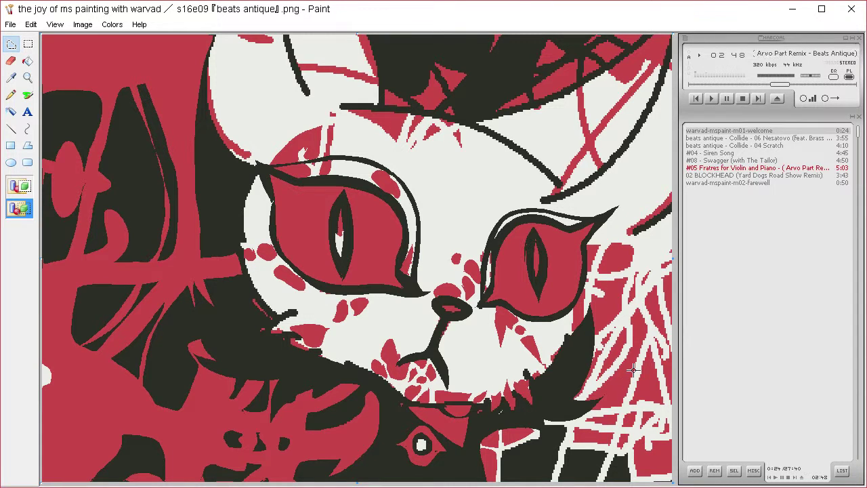
Shape the forehead streak and dot above the larger eye, and broaden the crimson edge and band of the adjacent ear
{"action": "mouse_move", "coordinate": [333, 140]}
{"action": "left_mouse_down"}
{"action": "mouse_move", "coordinate": [325, 137]}
{"action": "mouse_move", "coordinate": [325, 158]}
{"action": "left_mouse_up"}
{"action": "key", "text": "Delete"}
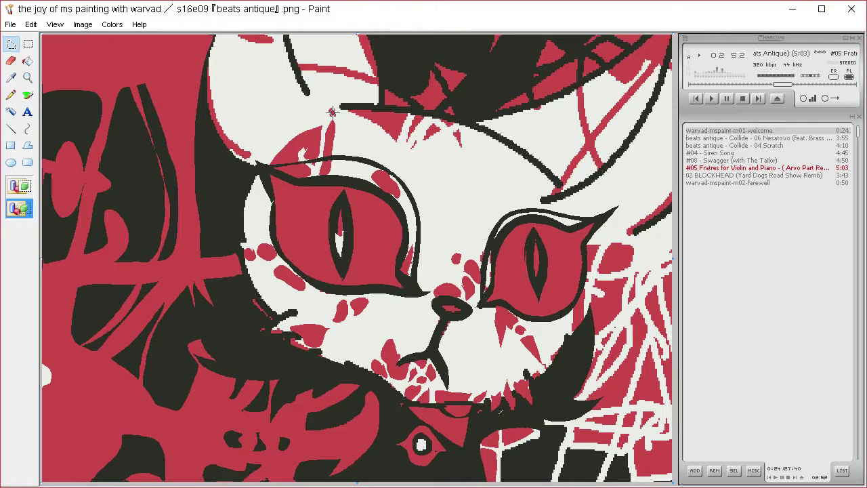
{"action": "mouse_move", "coordinate": [248, 144]}
{"action": "left_mouse_down"}
{"action": "mouse_move", "coordinate": [207, 62]}
{"action": "mouse_move", "coordinate": [200, 79]}
{"action": "mouse_move", "coordinate": [217, 130]}
{"action": "mouse_move", "coordinate": [230, 154]}
{"action": "mouse_move", "coordinate": [248, 146]}
{"action": "left_mouse_up"}
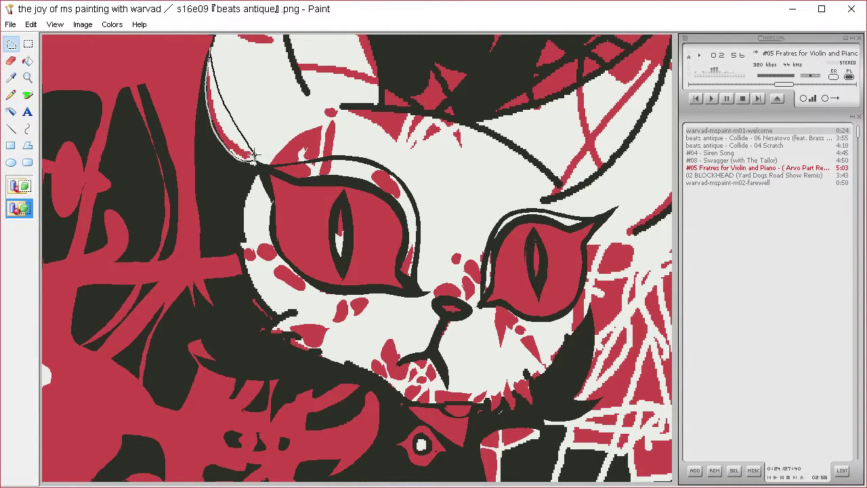
{"action": "key", "text": "Delete"}
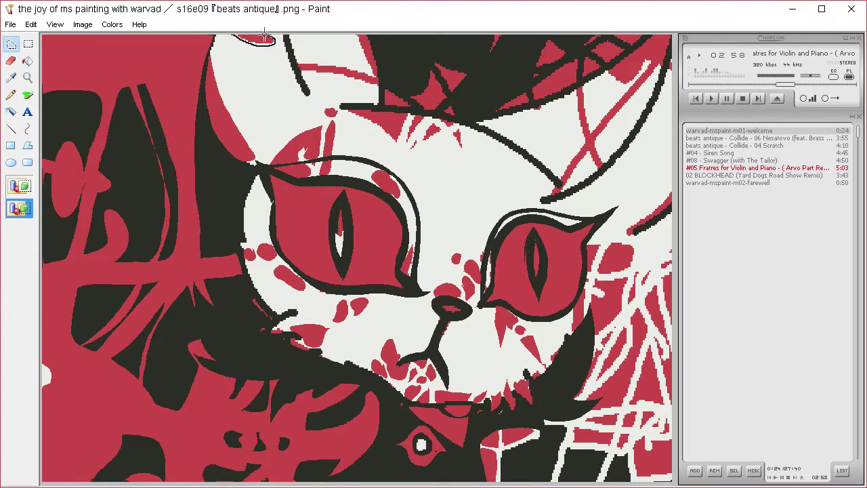
{"action": "mouse_move", "coordinate": [298, 63]}
{"action": "left_mouse_down"}
{"action": "mouse_move", "coordinate": [378, 90]}
{"action": "mouse_move", "coordinate": [373, 73]}
{"action": "mouse_move", "coordinate": [302, 61]}
{"action": "left_mouse_up"}
{"action": "key", "text": "Delete"}
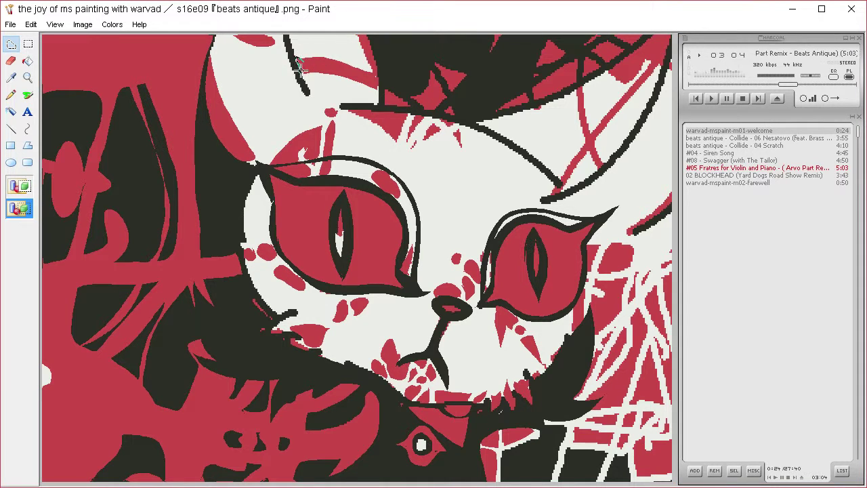
Merge the tangled crimson strokes between the ears into solid angular shapes and tapered spikes against the dark background
{"action": "mouse_move", "coordinate": [368, 78]}
{"action": "left_mouse_down"}
{"action": "mouse_move", "coordinate": [353, 36]}
{"action": "mouse_move", "coordinate": [364, 42]}
{"action": "mouse_move", "coordinate": [374, 81]}
{"action": "mouse_move", "coordinate": [360, 33]}
{"action": "mouse_move", "coordinate": [378, 56]}
{"action": "mouse_move", "coordinate": [381, 105]}
{"action": "mouse_move", "coordinate": [411, 109]}
{"action": "mouse_move", "coordinate": [403, 97]}
{"action": "mouse_move", "coordinate": [428, 69]}
{"action": "mouse_move", "coordinate": [437, 72]}
{"action": "mouse_move", "coordinate": [454, 92]}
{"action": "mouse_move", "coordinate": [444, 108]}
{"action": "mouse_move", "coordinate": [426, 111]}
{"action": "mouse_move", "coordinate": [408, 97]}
{"action": "mouse_move", "coordinate": [450, 88]}
{"action": "mouse_move", "coordinate": [468, 69]}
{"action": "mouse_move", "coordinate": [441, 63]}
{"action": "left_mouse_up"}
{"action": "key", "text": "Delete"}
{"action": "key", "text": "Delete"}
{"action": "key", "text": "Delete"}
{"action": "key", "text": "Delete"}
{"action": "key", "text": "Delete"}
{"action": "mouse_move", "coordinate": [477, 90]}
{"action": "left_mouse_down"}
{"action": "mouse_move", "coordinate": [447, 107]}
{"action": "mouse_move", "coordinate": [459, 94]}
{"action": "mouse_move", "coordinate": [452, 112]}
{"action": "left_mouse_up"}
{"action": "key", "text": "Delete"}
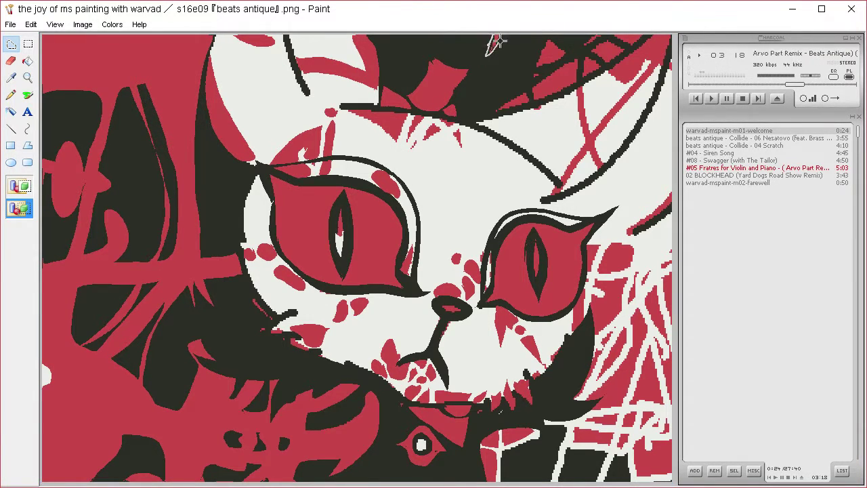
{"action": "mouse_move", "coordinate": [545, 43]}
{"action": "left_mouse_down"}
{"action": "mouse_move", "coordinate": [531, 69]}
{"action": "mouse_move", "coordinate": [567, 50]}
{"action": "mouse_move", "coordinate": [549, 39]}
{"action": "mouse_move", "coordinate": [528, 75]}
{"action": "mouse_move", "coordinate": [565, 39]}
{"action": "mouse_move", "coordinate": [551, 42]}
{"action": "mouse_move", "coordinate": [576, 35]}
{"action": "mouse_move", "coordinate": [499, 106]}
{"action": "mouse_move", "coordinate": [523, 87]}
{"action": "mouse_move", "coordinate": [534, 102]}
{"action": "mouse_move", "coordinate": [492, 110]}
{"action": "mouse_move", "coordinate": [533, 83]}
{"action": "mouse_move", "coordinate": [544, 99]}
{"action": "mouse_move", "coordinate": [578, 81]}
{"action": "mouse_move", "coordinate": [564, 62]}
{"action": "mouse_move", "coordinate": [555, 71]}
{"action": "left_mouse_up"}
{"action": "key", "text": "Delete"}
{"action": "key", "text": "Delete"}
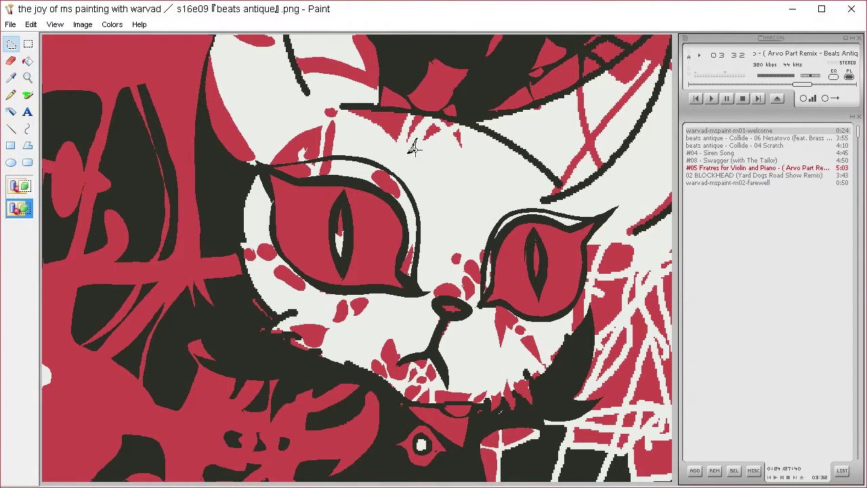
Sharpen the crimson and off-white fur tufts at the top of the cat's forehead into curved, tapered points
{"action": "mouse_move", "coordinate": [421, 139]}
{"action": "left_mouse_down"}
{"action": "mouse_move", "coordinate": [443, 128]}
{"action": "mouse_move", "coordinate": [458, 151]}
{"action": "mouse_move", "coordinate": [458, 125]}
{"action": "left_mouse_up"}
{"action": "key", "text": "Delete"}
{"action": "key", "text": "Delete"}
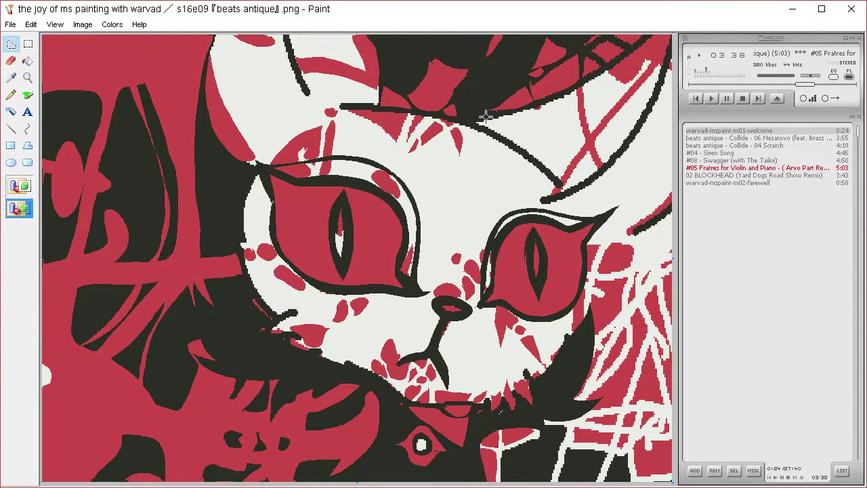
{"action": "mouse_move", "coordinate": [409, 114]}
{"action": "left_mouse_down"}
{"action": "mouse_move", "coordinate": [398, 144]}
{"action": "mouse_move", "coordinate": [344, 108]}
{"action": "mouse_move", "coordinate": [412, 115]}
{"action": "mouse_move", "coordinate": [406, 146]}
{"action": "mouse_move", "coordinate": [420, 112]}
{"action": "mouse_move", "coordinate": [445, 137]}
{"action": "mouse_move", "coordinate": [455, 119]}
{"action": "left_mouse_up"}
{"action": "key", "text": "Delete"}
{"action": "key", "text": "Delete"}
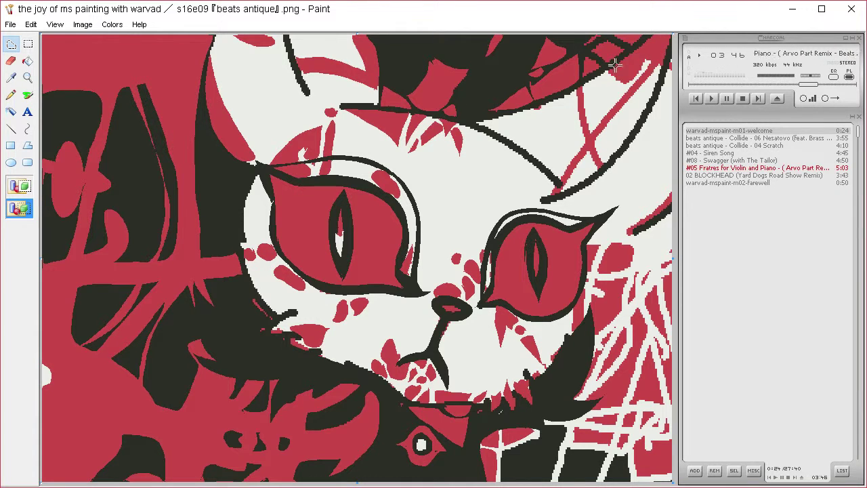
Thicken the crossing crimson streaks inside the ear above the smaller eye and refine the crimson shapes along its upper edge
{"action": "mouse_move", "coordinate": [531, 129]}
{"action": "left_mouse_down"}
{"action": "mouse_move", "coordinate": [577, 115]}
{"action": "mouse_move", "coordinate": [583, 140]}
{"action": "mouse_move", "coordinate": [561, 182]}
{"action": "mouse_move", "coordinate": [587, 140]}
{"action": "mouse_move", "coordinate": [580, 97]}
{"action": "mouse_move", "coordinate": [592, 129]}
{"action": "mouse_move", "coordinate": [647, 62]}
{"action": "mouse_move", "coordinate": [632, 83]}
{"action": "mouse_move", "coordinate": [606, 71]}
{"action": "mouse_move", "coordinate": [646, 51]}
{"action": "mouse_move", "coordinate": [660, 58]}
{"action": "mouse_move", "coordinate": [593, 133]}
{"action": "left_mouse_up"}
{"action": "key", "text": "Delete"}
{"action": "key", "text": "Delete"}
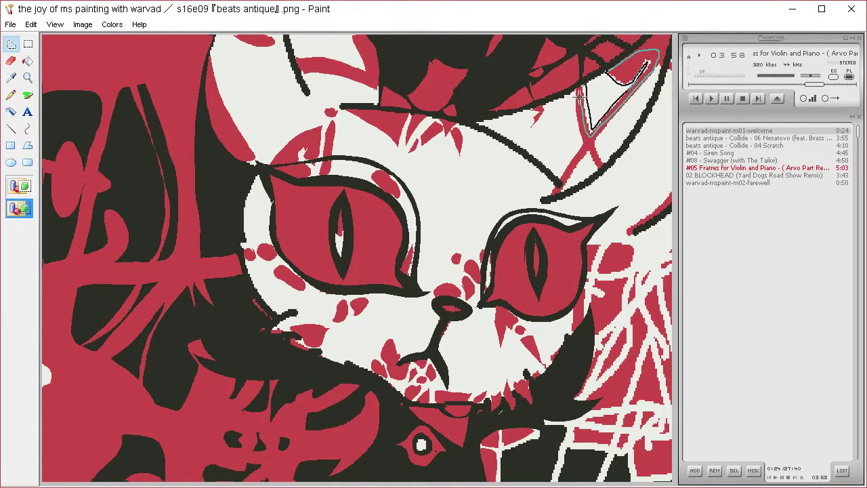
{"action": "key", "text": "Delete"}
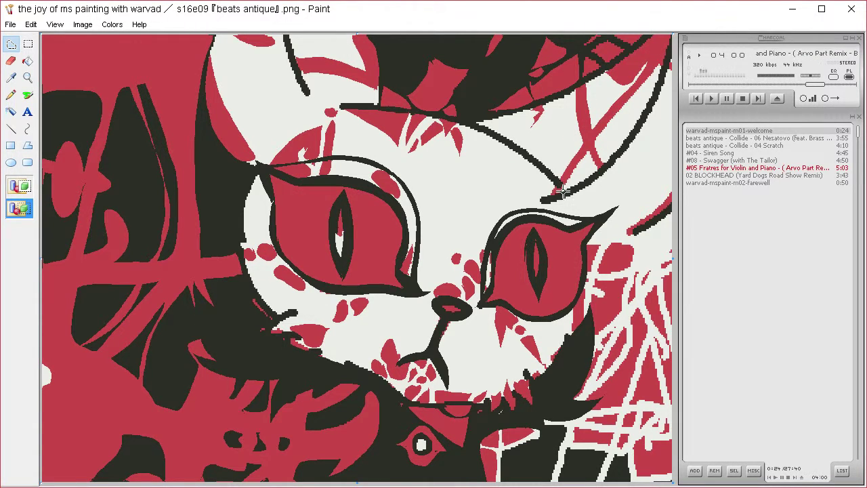
{"action": "mouse_move", "coordinate": [562, 191]}
{"action": "left_mouse_down"}
{"action": "mouse_move", "coordinate": [588, 154]}
{"action": "mouse_move", "coordinate": [598, 168]}
{"action": "mouse_move", "coordinate": [590, 144]}
{"action": "mouse_move", "coordinate": [562, 193]}
{"action": "left_mouse_up"}
{"action": "key", "text": "Delete"}
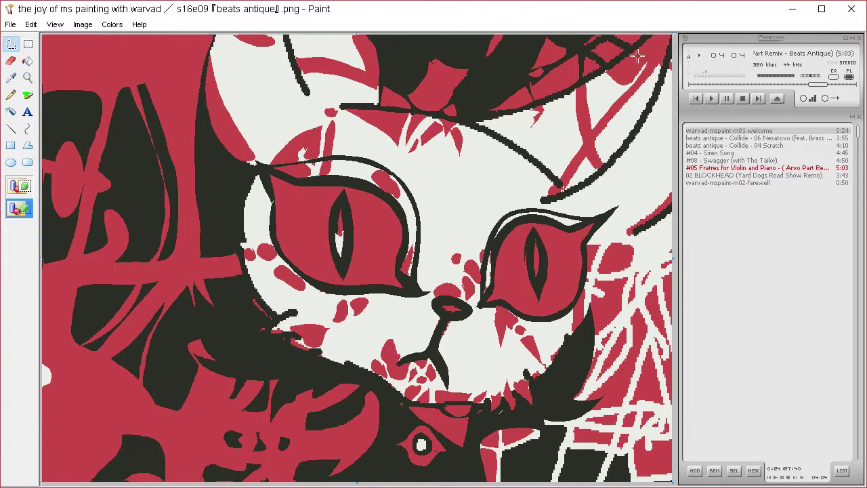
{"action": "mouse_move", "coordinate": [599, 166]}
{"action": "left_mouse_down"}
{"action": "mouse_move", "coordinate": [597, 143]}
{"action": "mouse_move", "coordinate": [660, 57]}
{"action": "mouse_move", "coordinate": [603, 123]}
{"action": "mouse_move", "coordinate": [598, 146]}
{"action": "left_mouse_up"}
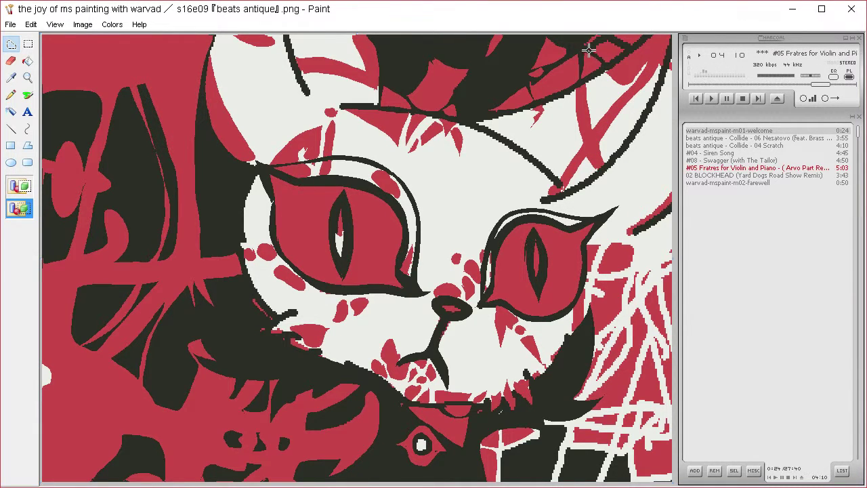
{"action": "mouse_move", "coordinate": [589, 52]}
{"action": "left_mouse_down"}
{"action": "mouse_move", "coordinate": [618, 56]}
{"action": "mouse_move", "coordinate": [625, 38]}
{"action": "mouse_move", "coordinate": [600, 39]}
{"action": "mouse_move", "coordinate": [654, 37]}
{"action": "left_mouse_up"}
{"action": "key", "text": "Delete"}
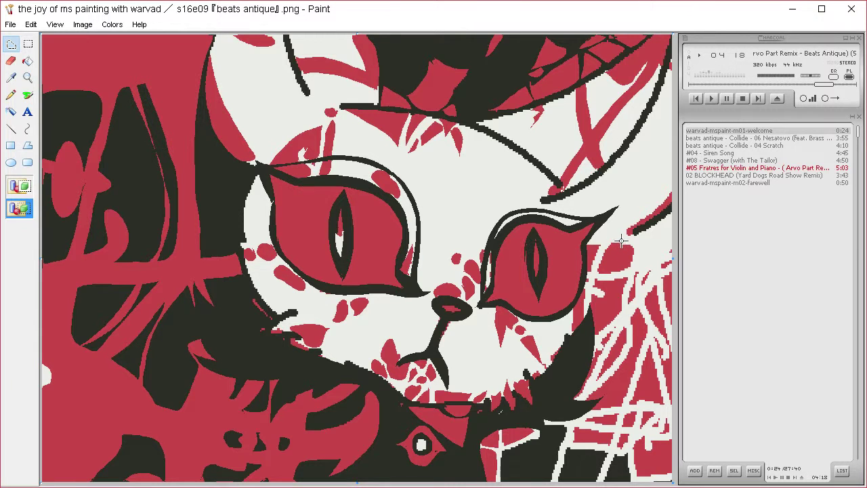
Round the crimson patches beside the smaller eye's outer corner and taper the crimson streak along the cheek below it
{"action": "mouse_move", "coordinate": [622, 240]}
{"action": "left_mouse_down"}
{"action": "mouse_move", "coordinate": [596, 268]}
{"action": "mouse_move", "coordinate": [631, 269]}
{"action": "mouse_move", "coordinate": [624, 239]}
{"action": "left_mouse_up"}
{"action": "key", "text": "Delete"}
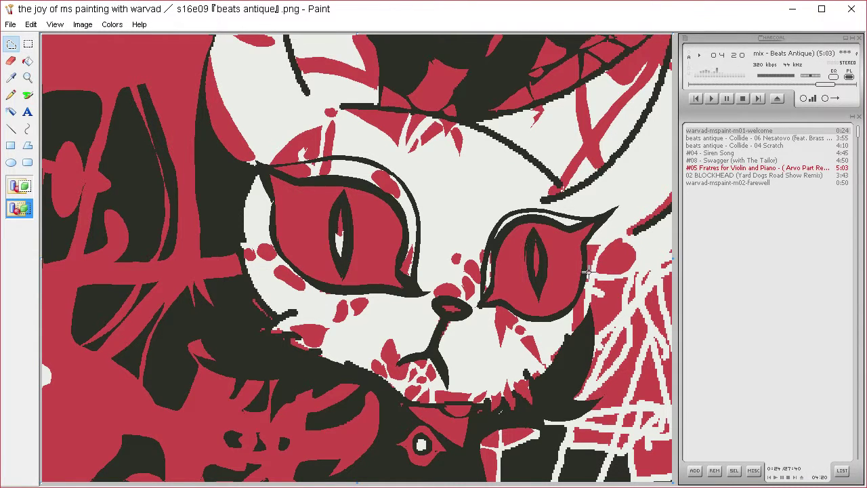
{"action": "mouse_move", "coordinate": [589, 271]}
{"action": "left_mouse_down"}
{"action": "mouse_move", "coordinate": [602, 244]}
{"action": "mouse_move", "coordinate": [590, 245]}
{"action": "mouse_move", "coordinate": [589, 273]}
{"action": "left_mouse_up"}
{"action": "key", "text": "Delete"}
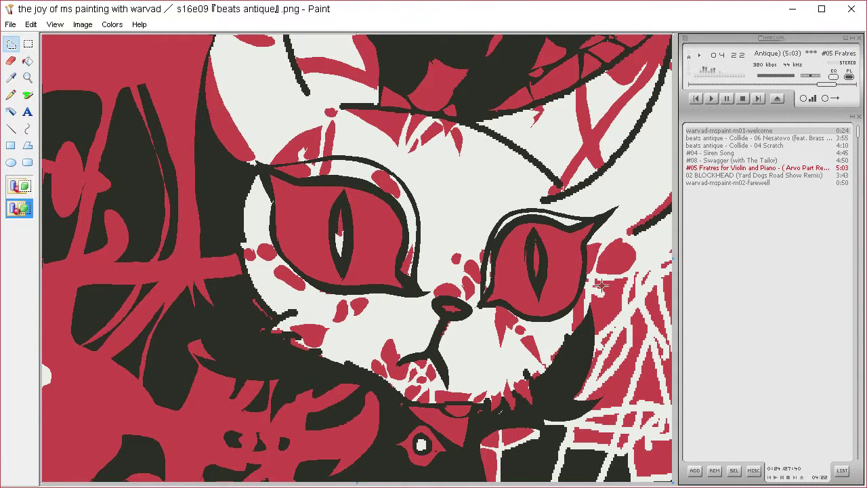
{"action": "mouse_move", "coordinate": [582, 315]}
{"action": "left_mouse_down"}
{"action": "mouse_move", "coordinate": [589, 293]}
{"action": "mouse_move", "coordinate": [574, 333]}
{"action": "mouse_move", "coordinate": [602, 309]}
{"action": "mouse_move", "coordinate": [559, 351]}
{"action": "mouse_move", "coordinate": [563, 338]}
{"action": "mouse_move", "coordinate": [538, 377]}
{"action": "mouse_move", "coordinate": [566, 338]}
{"action": "left_mouse_up"}
{"action": "key", "text": "Delete"}
{"action": "key", "text": "Delete"}
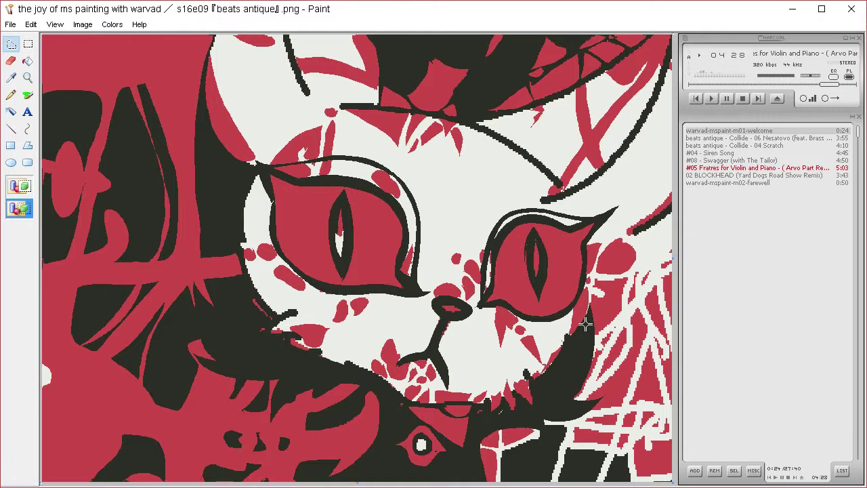
Refine the off-white lines and crimson cells beside the smaller eye's cheek into thinner branches and rounded shapes
{"action": "mouse_move", "coordinate": [626, 334]}
{"action": "left_mouse_down"}
{"action": "mouse_move", "coordinate": [598, 377]}
{"action": "mouse_move", "coordinate": [623, 352]}
{"action": "mouse_move", "coordinate": [628, 334]}
{"action": "mouse_move", "coordinate": [611, 332]}
{"action": "mouse_move", "coordinate": [604, 348]}
{"action": "mouse_move", "coordinate": [615, 328]}
{"action": "left_mouse_up"}
{"action": "key", "text": "Delete"}
{"action": "key", "text": "Delete"}
{"action": "key", "text": "Delete"}
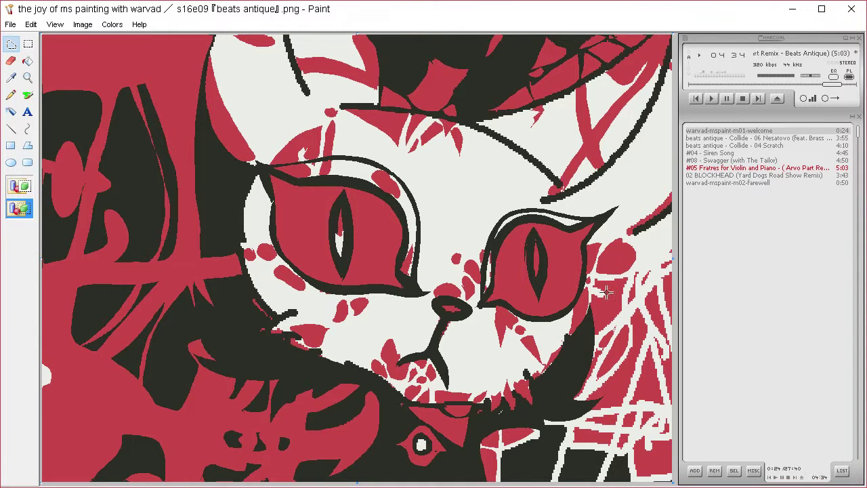
{"action": "left_click_drag", "start_coordinate": [596, 285], "coordinate": [606, 295]}
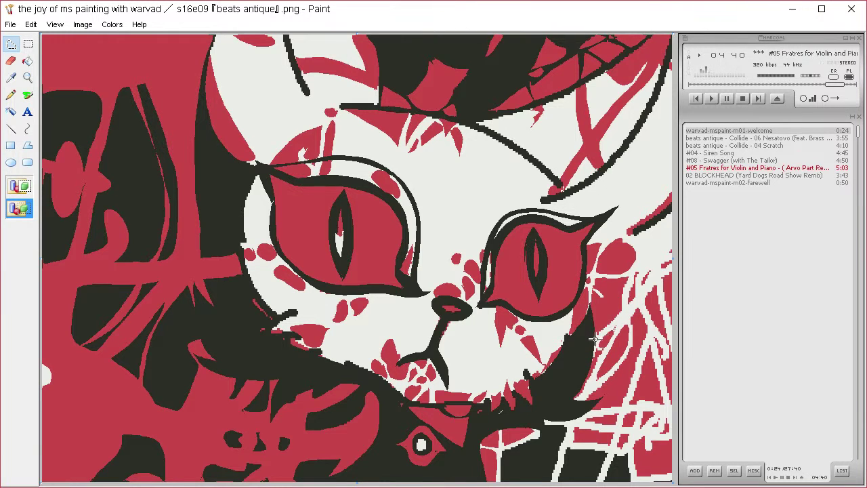
{"action": "mouse_move", "coordinate": [594, 339]}
{"action": "left_mouse_down"}
{"action": "mouse_move", "coordinate": [630, 305]}
{"action": "mouse_move", "coordinate": [633, 272]}
{"action": "mouse_move", "coordinate": [600, 328]}
{"action": "mouse_move", "coordinate": [607, 326]}
{"action": "left_mouse_up"}
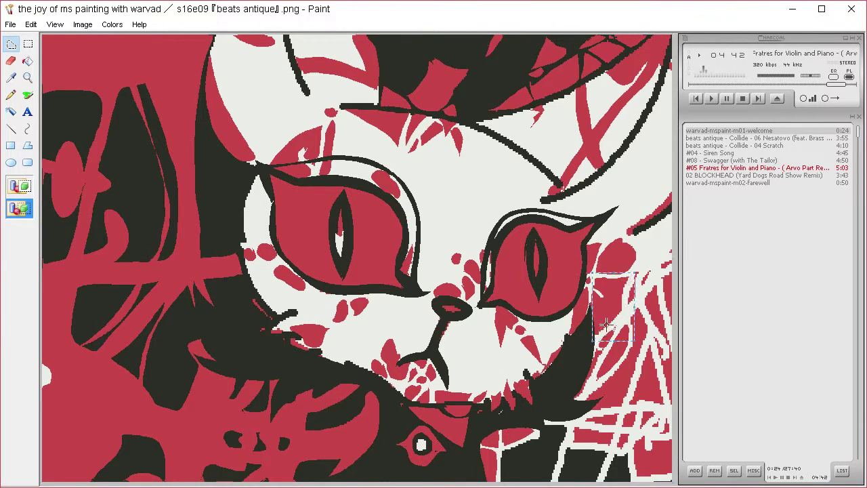
{"action": "left_click", "coordinate": [668, 263]}
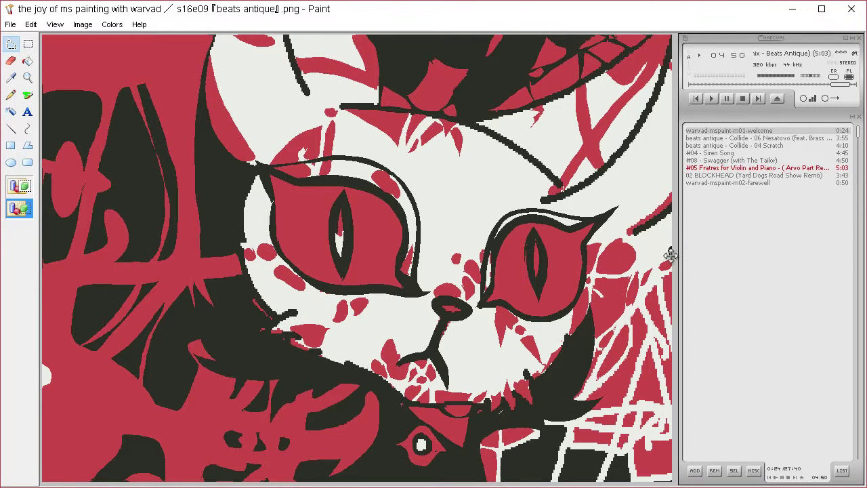
Broaden the crimson streak above the dark stroke beyond the smaller eye and add thin crimson whisker marks above the mouth
{"action": "mouse_move", "coordinate": [633, 238]}
{"action": "left_mouse_down"}
{"action": "mouse_move", "coordinate": [668, 210]}
{"action": "mouse_move", "coordinate": [676, 190]}
{"action": "mouse_move", "coordinate": [631, 237]}
{"action": "left_mouse_up"}
{"action": "key", "text": "Delete"}
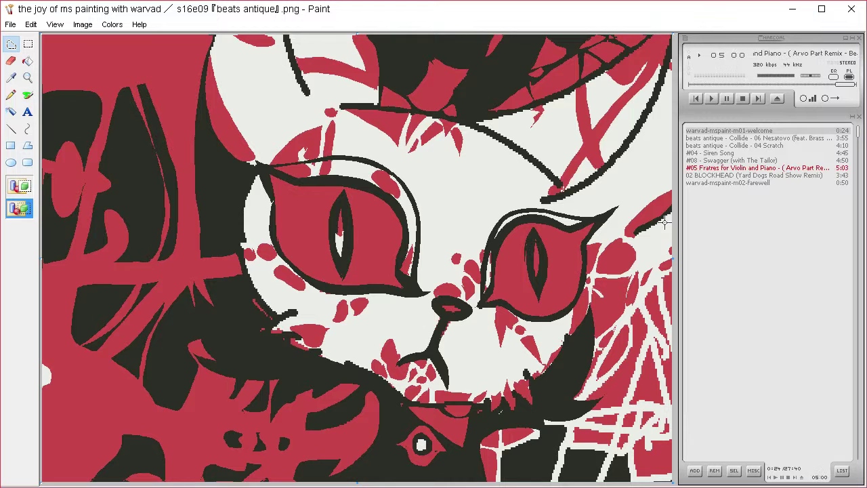
{"action": "mouse_move", "coordinate": [419, 326]}
{"action": "left_mouse_down"}
{"action": "mouse_move", "coordinate": [390, 327]}
{"action": "mouse_move", "coordinate": [425, 326]}
{"action": "mouse_move", "coordinate": [399, 334]}
{"action": "mouse_move", "coordinate": [417, 334]}
{"action": "mouse_move", "coordinate": [411, 341]}
{"action": "mouse_move", "coordinate": [450, 344]}
{"action": "left_mouse_up"}
{"action": "key", "text": "Delete"}
{"action": "key", "text": "Delete"}
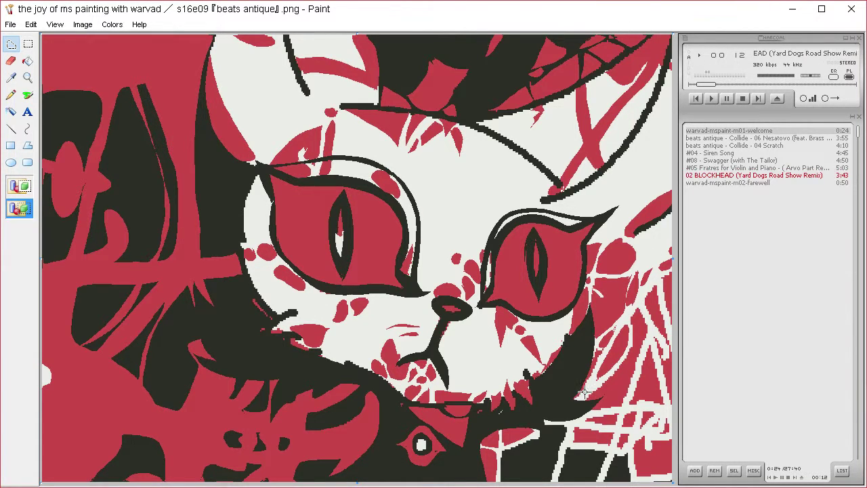
Reshape the off-white web below the dark cheek fur into slimmer lines around smooth crimson cells
{"action": "mouse_move", "coordinate": [584, 392]}
{"action": "left_mouse_down"}
{"action": "mouse_move", "coordinate": [597, 348]}
{"action": "mouse_move", "coordinate": [574, 397]}
{"action": "mouse_move", "coordinate": [619, 366]}
{"action": "mouse_move", "coordinate": [633, 309]}
{"action": "mouse_move", "coordinate": [646, 312]}
{"action": "mouse_move", "coordinate": [649, 340]}
{"action": "mouse_move", "coordinate": [627, 396]}
{"action": "mouse_move", "coordinate": [601, 412]}
{"action": "mouse_move", "coordinate": [591, 410]}
{"action": "mouse_move", "coordinate": [603, 397]}
{"action": "mouse_move", "coordinate": [592, 402]}
{"action": "mouse_move", "coordinate": [586, 419]}
{"action": "mouse_move", "coordinate": [618, 421]}
{"action": "left_mouse_up"}
{"action": "key", "text": "Delete"}
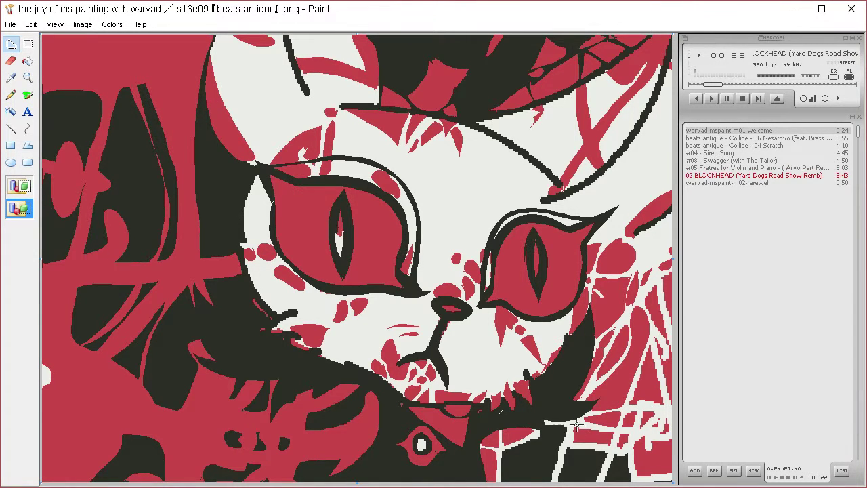
{"action": "mouse_move", "coordinate": [576, 424]}
{"action": "left_mouse_down"}
{"action": "mouse_move", "coordinate": [619, 433]}
{"action": "mouse_move", "coordinate": [612, 446]}
{"action": "mouse_move", "coordinate": [570, 442]}
{"action": "mouse_move", "coordinate": [617, 446]}
{"action": "left_mouse_up"}
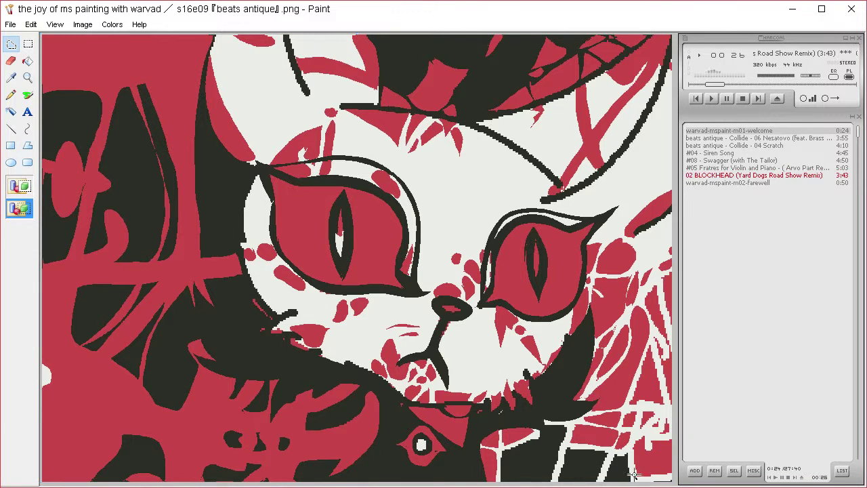
{"action": "mouse_move", "coordinate": [632, 474]}
{"action": "left_mouse_down"}
{"action": "mouse_move", "coordinate": [639, 438]}
{"action": "mouse_move", "coordinate": [668, 437]}
{"action": "mouse_move", "coordinate": [681, 455]}
{"action": "mouse_move", "coordinate": [674, 470]}
{"action": "mouse_move", "coordinate": [633, 475]}
{"action": "left_mouse_up"}
{"action": "key", "text": "Delete"}
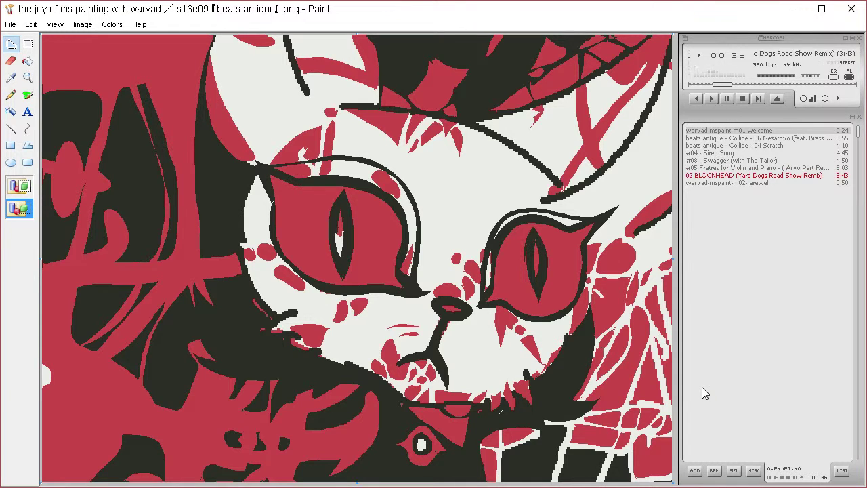
Thin and taper the off-white web lines along the canvas edge beyond the dark cheek fur, widening the crimson cells
{"action": "mouse_move", "coordinate": [635, 392]}
{"action": "left_mouse_down"}
{"action": "mouse_move", "coordinate": [630, 404]}
{"action": "mouse_move", "coordinate": [643, 358]}
{"action": "mouse_move", "coordinate": [654, 358]}
{"action": "mouse_move", "coordinate": [666, 402]}
{"action": "mouse_move", "coordinate": [648, 405]}
{"action": "left_mouse_up"}
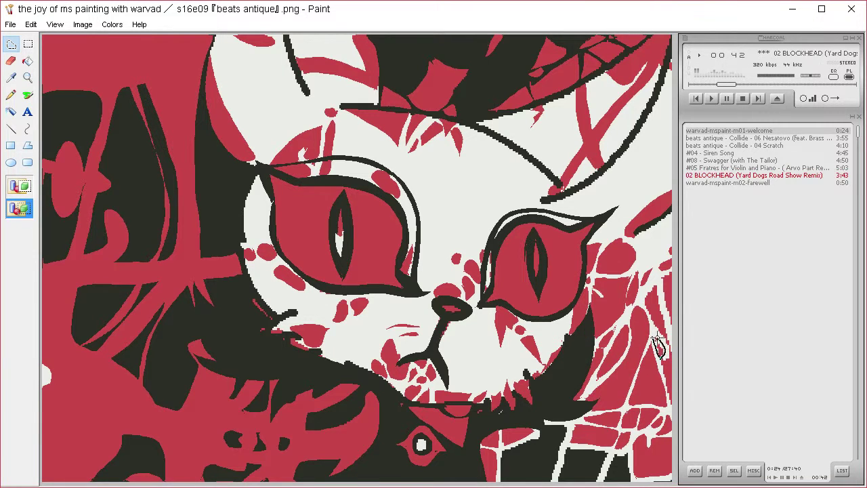
{"action": "left_click_drag", "start_coordinate": [657, 338], "coordinate": [655, 338]}
{"action": "mouse_move", "coordinate": [671, 408]}
{"action": "left_mouse_down"}
{"action": "mouse_move", "coordinate": [668, 346]}
{"action": "mouse_move", "coordinate": [646, 301]}
{"action": "mouse_move", "coordinate": [654, 283]}
{"action": "mouse_move", "coordinate": [671, 338]}
{"action": "mouse_move", "coordinate": [672, 404]}
{"action": "left_mouse_up"}
{"action": "left_click", "coordinate": [671, 209]}
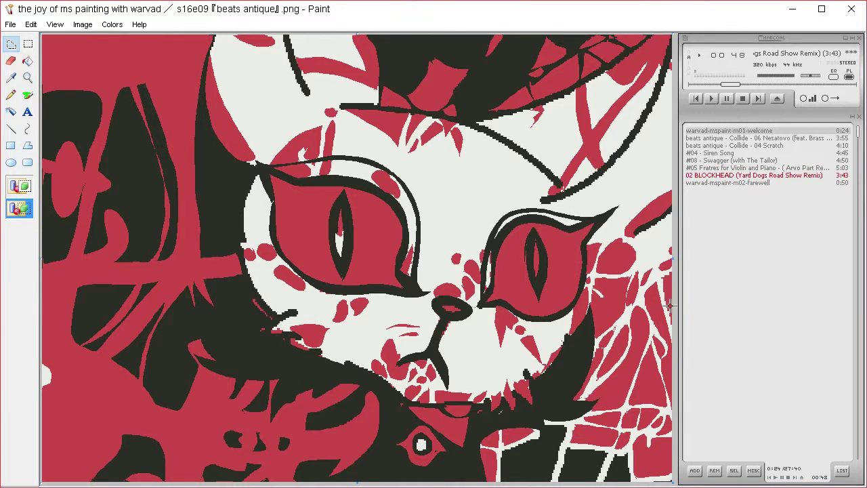
{"action": "mouse_move", "coordinate": [671, 321]}
{"action": "left_mouse_down"}
{"action": "mouse_move", "coordinate": [662, 283]}
{"action": "mouse_move", "coordinate": [673, 269]}
{"action": "mouse_move", "coordinate": [672, 316]}
{"action": "left_mouse_up"}
{"action": "left_click", "coordinate": [674, 284]}
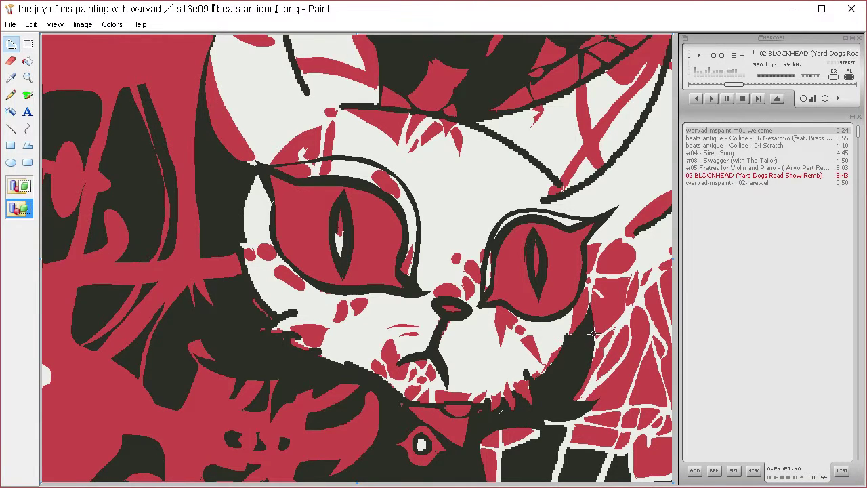
Thin and taper the off-white web lines between the dark cells below the cheek fur using near-black free-form fills
{"action": "left_click", "coordinate": [15, 76]}
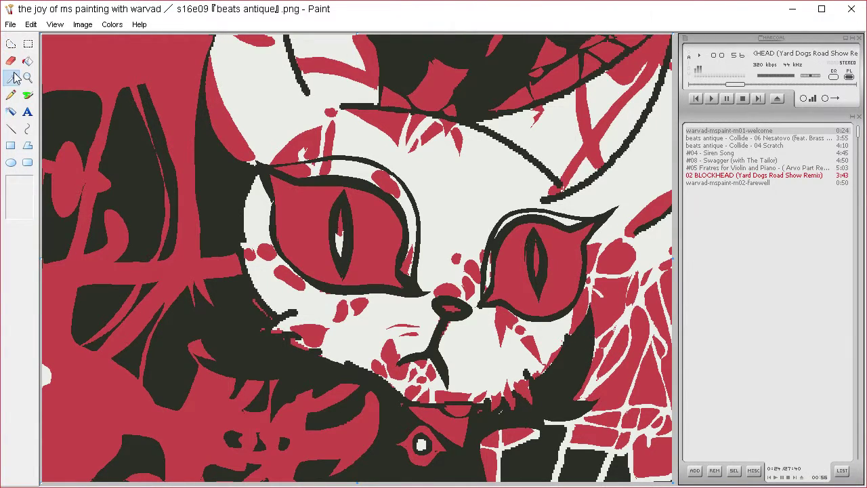
{"action": "left_click", "coordinate": [227, 353]}
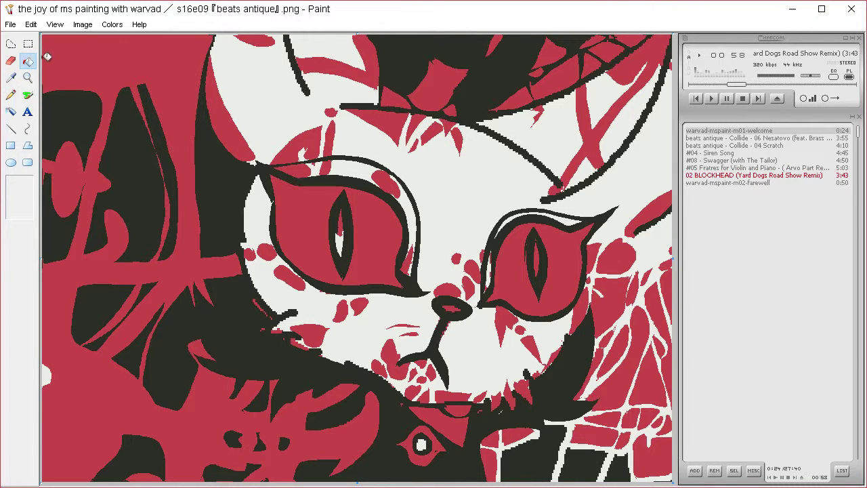
{"action": "left_click", "coordinate": [11, 45]}
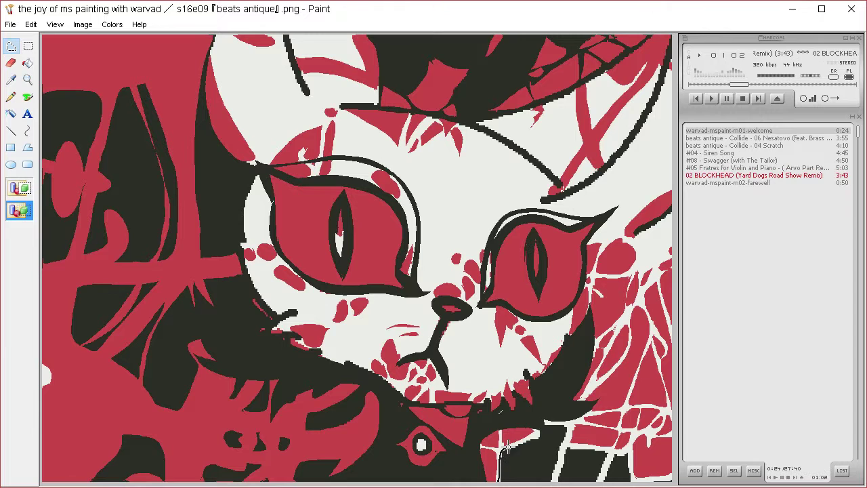
{"action": "mouse_move", "coordinate": [508, 447]}
{"action": "left_mouse_down"}
{"action": "mouse_move", "coordinate": [539, 435]}
{"action": "mouse_move", "coordinate": [537, 427]}
{"action": "mouse_move", "coordinate": [531, 450]}
{"action": "left_mouse_up"}
{"action": "key", "text": "Delete"}
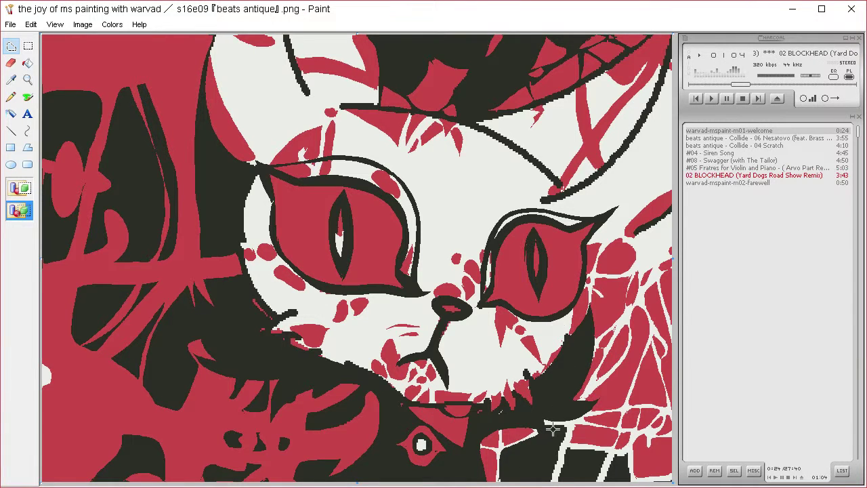
{"action": "mouse_move", "coordinate": [548, 420]}
{"action": "left_mouse_down"}
{"action": "mouse_move", "coordinate": [566, 426]}
{"action": "mouse_move", "coordinate": [570, 448]}
{"action": "mouse_move", "coordinate": [552, 482]}
{"action": "mouse_move", "coordinate": [546, 421]}
{"action": "left_mouse_up"}
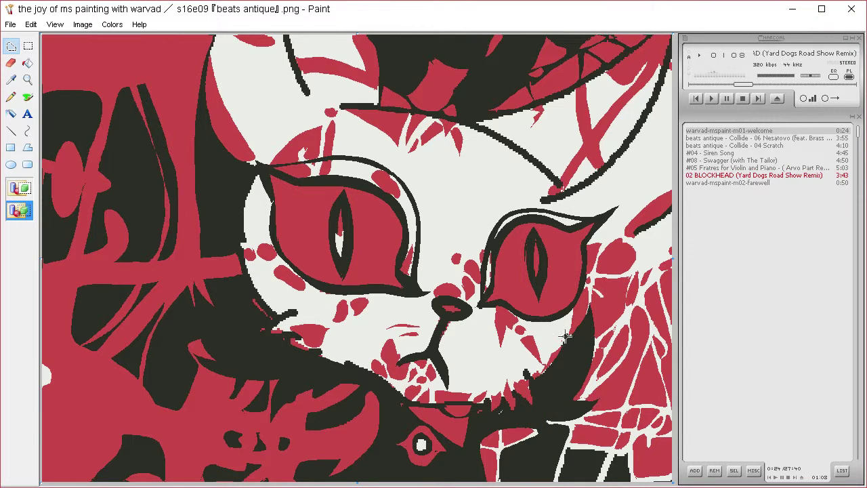
{"action": "mouse_move", "coordinate": [556, 476]}
{"action": "left_mouse_down"}
{"action": "mouse_move", "coordinate": [568, 449]}
{"action": "mouse_move", "coordinate": [612, 451]}
{"action": "mouse_move", "coordinate": [596, 478]}
{"action": "left_mouse_up"}
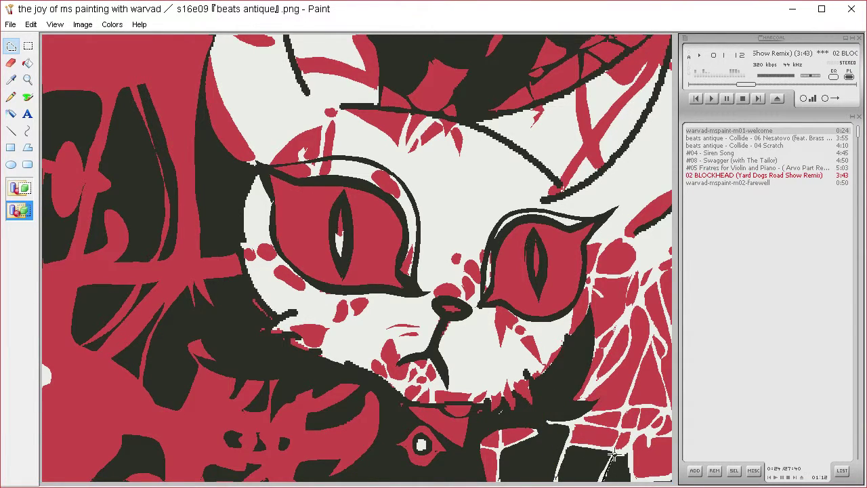
{"action": "left_click_drag", "start_coordinate": [627, 450], "coordinate": [609, 483]}
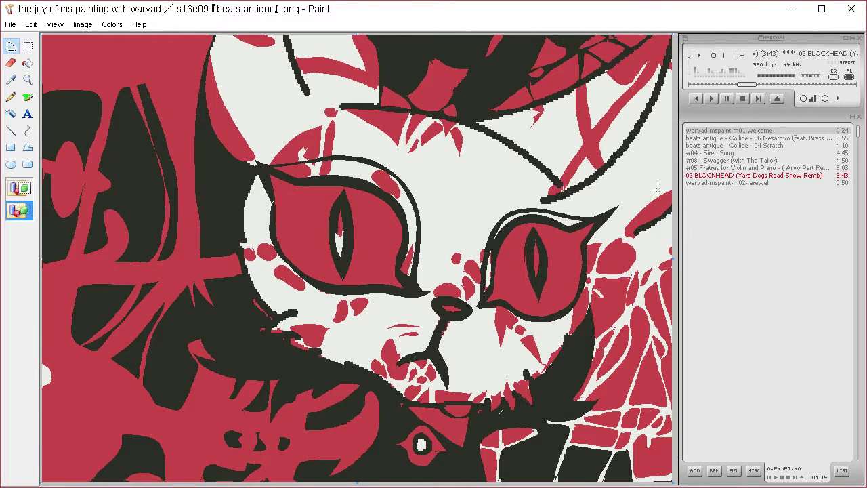
Smooth the dark stroke at the canvas edge beyond the smaller eye and refine the adjacent ear's outer outline into a thinner, tapered curve
{"action": "mouse_move", "coordinate": [670, 211]}
{"action": "left_mouse_down"}
{"action": "mouse_move", "coordinate": [633, 236]}
{"action": "mouse_move", "coordinate": [670, 216]}
{"action": "left_mouse_up"}
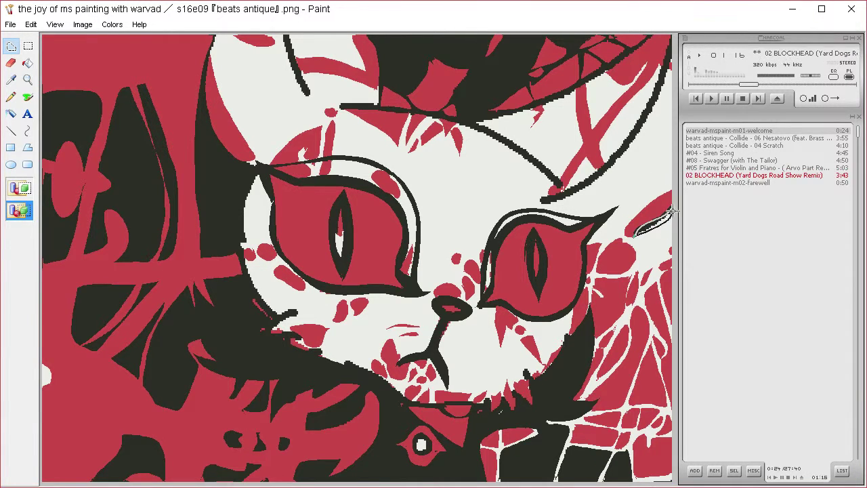
{"action": "key", "text": "Delete"}
{"action": "mouse_move", "coordinate": [551, 194]}
{"action": "left_mouse_down"}
{"action": "mouse_move", "coordinate": [668, 42]}
{"action": "mouse_move", "coordinate": [642, 108]}
{"action": "mouse_move", "coordinate": [613, 151]}
{"action": "mouse_move", "coordinate": [584, 177]}
{"action": "mouse_move", "coordinate": [530, 198]}
{"action": "mouse_move", "coordinate": [579, 187]}
{"action": "mouse_move", "coordinate": [622, 152]}
{"action": "mouse_move", "coordinate": [656, 96]}
{"action": "mouse_move", "coordinate": [675, 32]}
{"action": "mouse_move", "coordinate": [678, 41]}
{"action": "left_mouse_up"}
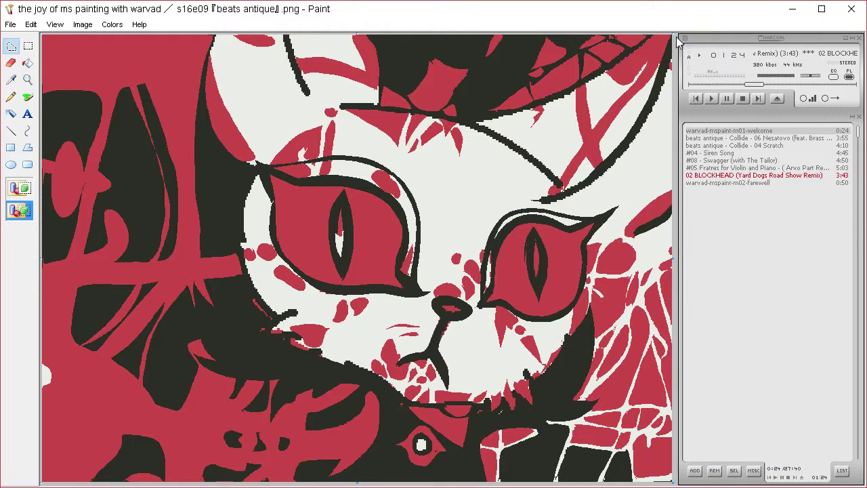
{"action": "left_click", "coordinate": [10, 63]}
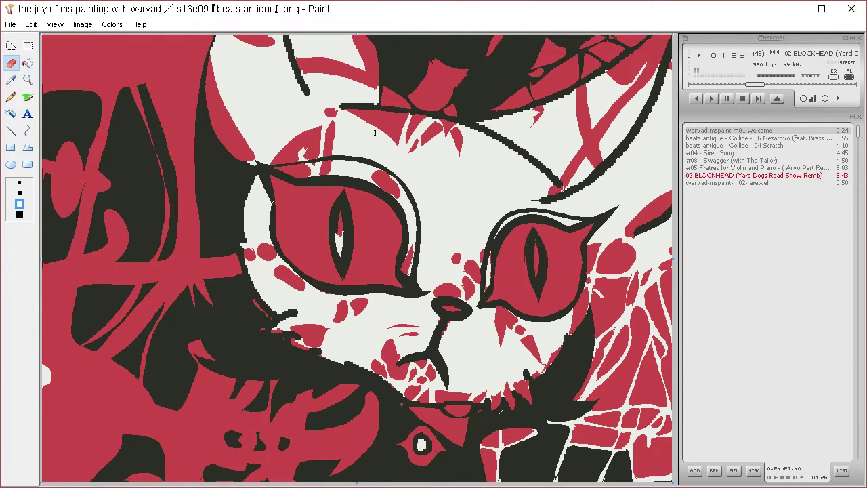
{"action": "left_click", "coordinate": [11, 46]}
{"action": "mouse_move", "coordinate": [530, 199]}
{"action": "left_mouse_down"}
{"action": "mouse_move", "coordinate": [574, 188]}
{"action": "mouse_move", "coordinate": [614, 161]}
{"action": "mouse_move", "coordinate": [643, 126]}
{"action": "mouse_move", "coordinate": [667, 63]}
{"action": "mouse_move", "coordinate": [643, 123]}
{"action": "mouse_move", "coordinate": [592, 188]}
{"action": "mouse_move", "coordinate": [541, 211]}
{"action": "mouse_move", "coordinate": [545, 204]}
{"action": "left_mouse_up"}
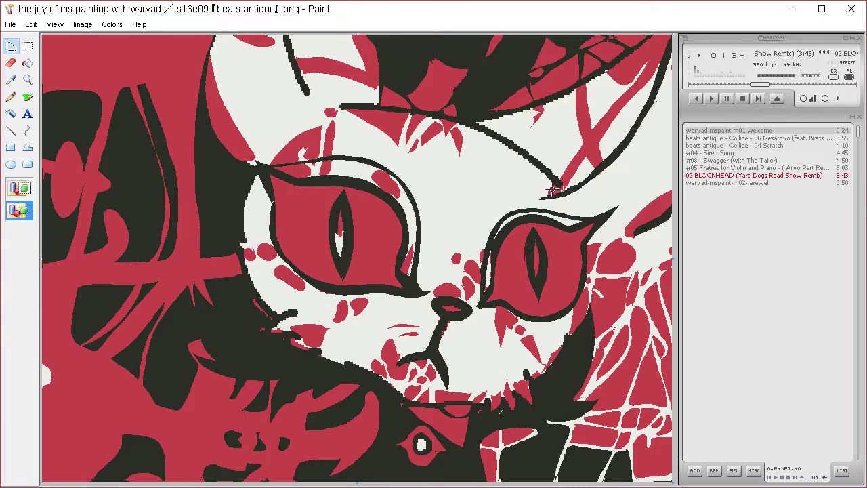
Extend the dark brow line above the bigger eye to a tapered tip and thicken its stretch below the crimson hair shapes
{"action": "left_click", "coordinate": [18, 79]}
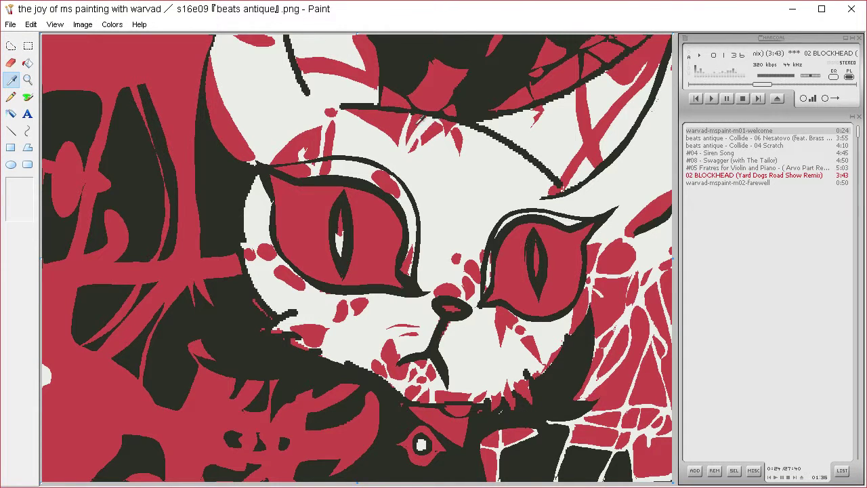
{"action": "left_click", "coordinate": [359, 103]}
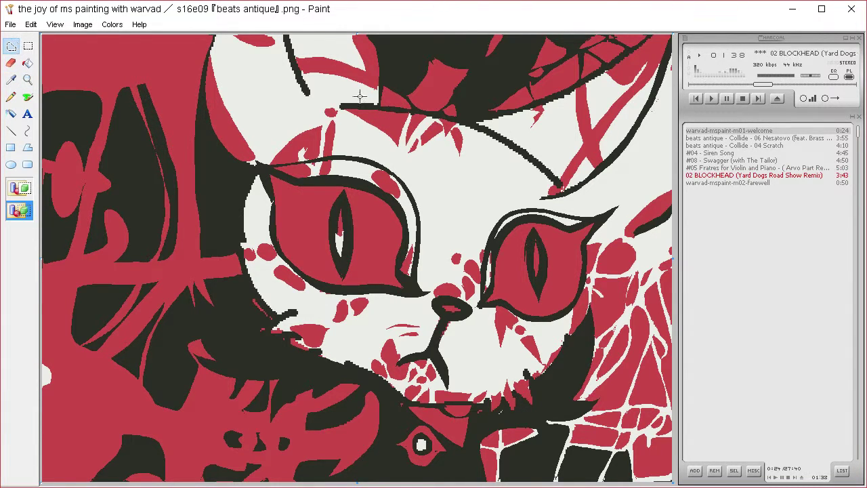
{"action": "mouse_move", "coordinate": [341, 106]}
{"action": "left_mouse_down"}
{"action": "mouse_move", "coordinate": [378, 103]}
{"action": "mouse_move", "coordinate": [338, 107]}
{"action": "left_mouse_up"}
{"action": "key", "text": "Delete"}
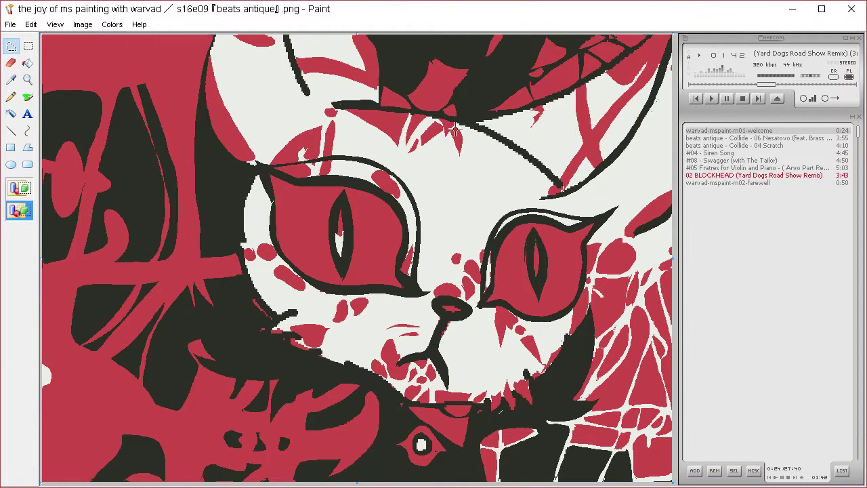
{"action": "mouse_move", "coordinate": [394, 108]}
{"action": "left_mouse_down"}
{"action": "mouse_move", "coordinate": [497, 143]}
{"action": "mouse_move", "coordinate": [560, 190]}
{"action": "mouse_move", "coordinate": [513, 144]}
{"action": "mouse_move", "coordinate": [434, 111]}
{"action": "left_mouse_up"}
{"action": "key", "text": "Delete"}
Thin the dark diagonal line at the ear's base above the smaller eye and smooth the hair's lower edge with off-white
{"action": "left_click", "coordinate": [12, 81]}
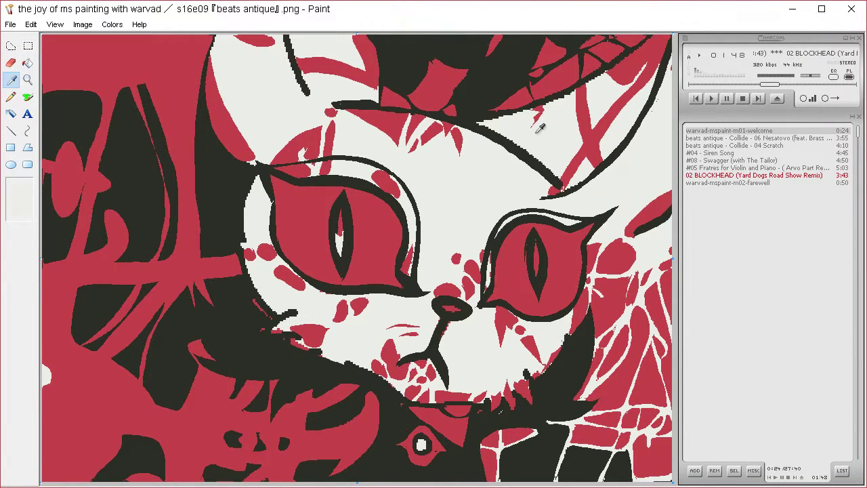
{"action": "right_click", "coordinate": [536, 134]}
{"action": "left_click", "coordinate": [12, 46]}
{"action": "mouse_move", "coordinate": [473, 123]}
{"action": "left_mouse_down"}
{"action": "mouse_move", "coordinate": [563, 184]}
{"action": "mouse_move", "coordinate": [515, 134]}
{"action": "mouse_move", "coordinate": [526, 133]}
{"action": "left_mouse_up"}
{"action": "key", "text": "Delete"}
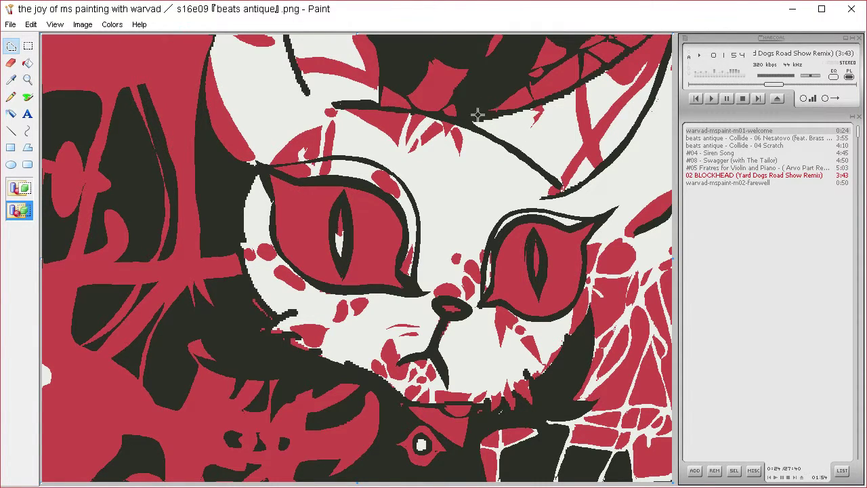
{"action": "mouse_move", "coordinate": [473, 122]}
{"action": "left_mouse_down"}
{"action": "mouse_move", "coordinate": [513, 110]}
{"action": "mouse_move", "coordinate": [530, 117]}
{"action": "mouse_move", "coordinate": [521, 121]}
{"action": "left_mouse_up"}
{"action": "key", "text": "Delete"}
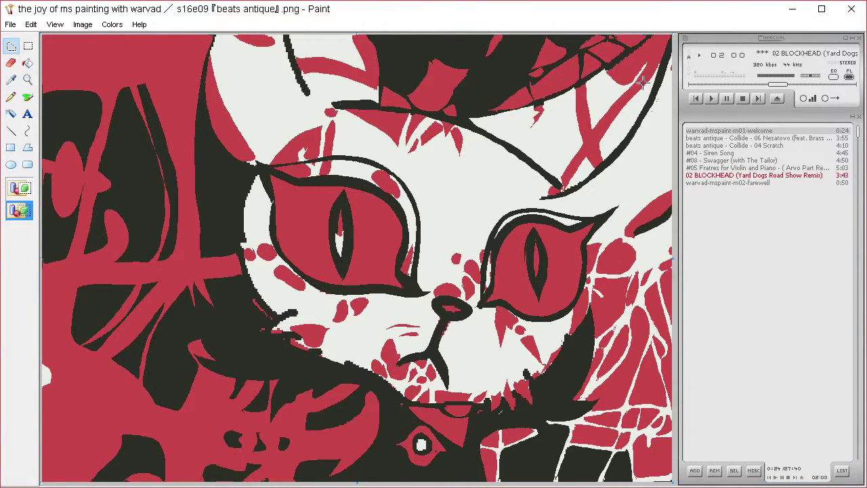
Slim the dark inner line of the ear above the bigger eye with off-white and smooth that ear's outer edge
{"action": "mouse_move", "coordinate": [305, 100]}
{"action": "left_mouse_down"}
{"action": "mouse_move", "coordinate": [287, 32]}
{"action": "mouse_move", "coordinate": [307, 96]}
{"action": "left_mouse_up"}
{"action": "key", "text": "Delete"}
{"action": "left_click_drag", "start_coordinate": [218, 41], "coordinate": [216, 60]}
{"action": "key", "text": "Delete"}
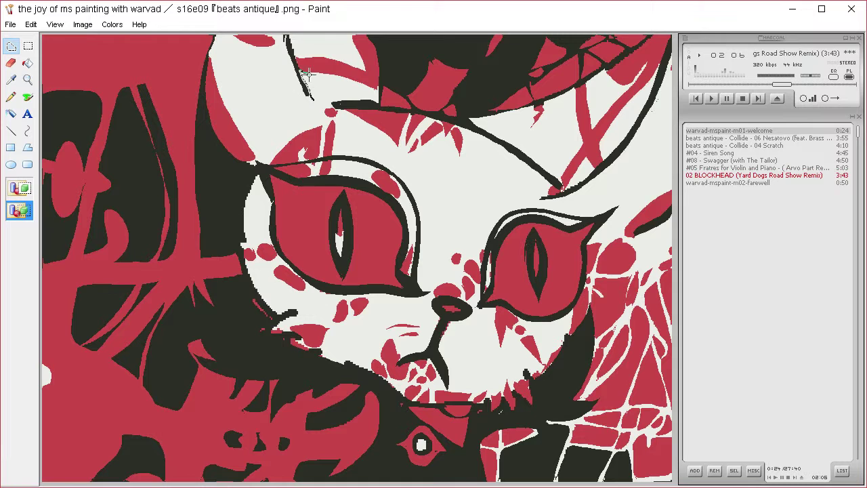
{"action": "left_click_drag", "start_coordinate": [309, 74], "coordinate": [317, 101]}
{"action": "key", "text": "Delete"}
{"action": "left_click_drag", "start_coordinate": [287, 34], "coordinate": [312, 42]}
{"action": "key", "text": "Delete"}
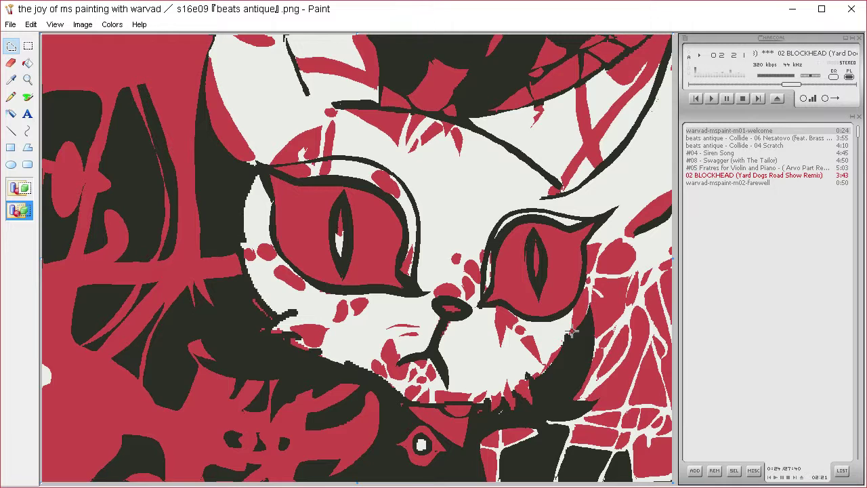
Smooth the white face's edge against the dark fur along the bigger eye's cheek and thin the small dark cheek stroke
{"action": "mouse_move", "coordinate": [352, 353]}
{"action": "left_mouse_down"}
{"action": "mouse_move", "coordinate": [403, 400]}
{"action": "mouse_move", "coordinate": [371, 372]}
{"action": "mouse_move", "coordinate": [362, 346]}
{"action": "left_mouse_up"}
{"action": "key", "text": "Delete"}
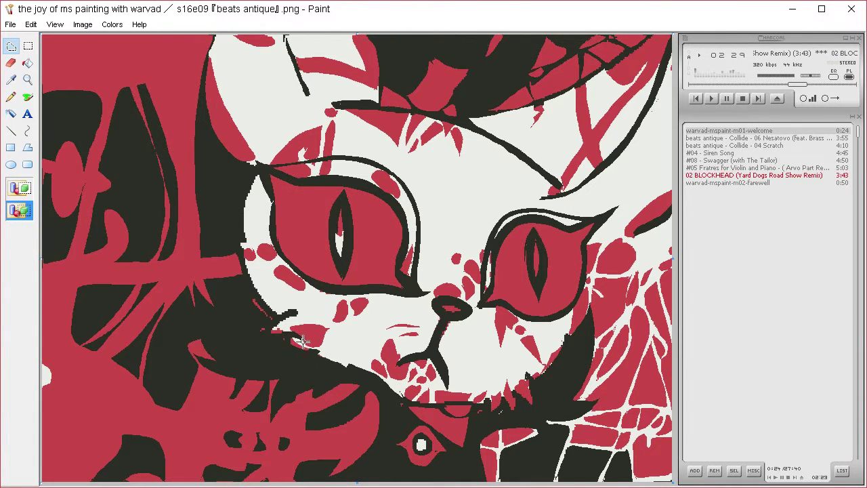
{"action": "mouse_move", "coordinate": [274, 328]}
{"action": "left_mouse_down"}
{"action": "mouse_move", "coordinate": [290, 313]}
{"action": "mouse_move", "coordinate": [265, 301]}
{"action": "mouse_move", "coordinate": [242, 267]}
{"action": "mouse_move", "coordinate": [316, 324]}
{"action": "mouse_move", "coordinate": [288, 326]}
{"action": "mouse_move", "coordinate": [245, 266]}
{"action": "mouse_move", "coordinate": [257, 303]}
{"action": "mouse_move", "coordinate": [286, 304]}
{"action": "left_mouse_up"}
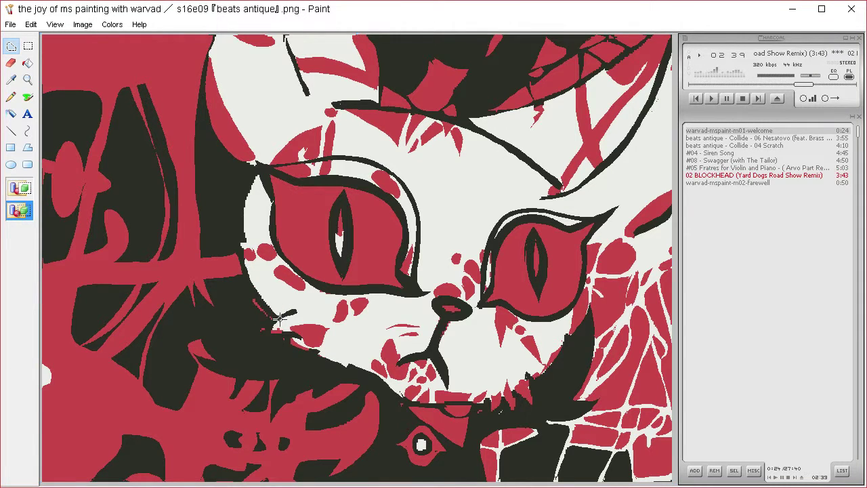
{"action": "mouse_move", "coordinate": [278, 317]}
{"action": "left_mouse_down"}
{"action": "mouse_move", "coordinate": [242, 259]}
{"action": "mouse_move", "coordinate": [279, 318]}
{"action": "left_mouse_up"}
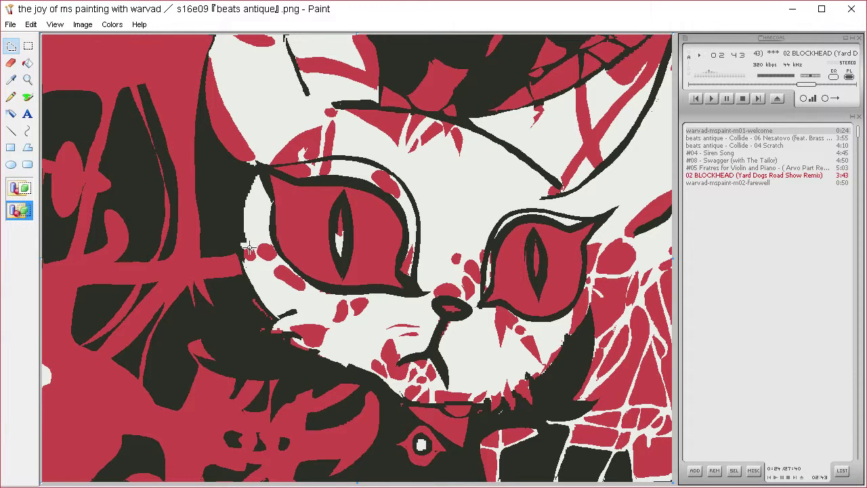
{"action": "mouse_move", "coordinate": [242, 215]}
{"action": "left_mouse_down"}
{"action": "mouse_move", "coordinate": [259, 169]}
{"action": "mouse_move", "coordinate": [267, 191]}
{"action": "mouse_move", "coordinate": [244, 249]}
{"action": "left_mouse_up"}
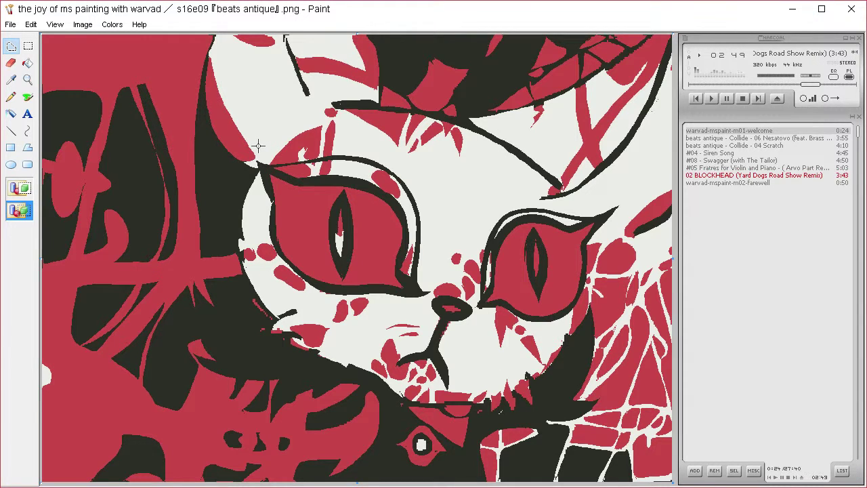
Reshape the narrow detail inside the bigger eye's slit pupil with a free-form fill
{"action": "left_click", "coordinate": [12, 80]}
{"action": "left_click", "coordinate": [12, 62]}
{"action": "left_click", "coordinate": [12, 45]}
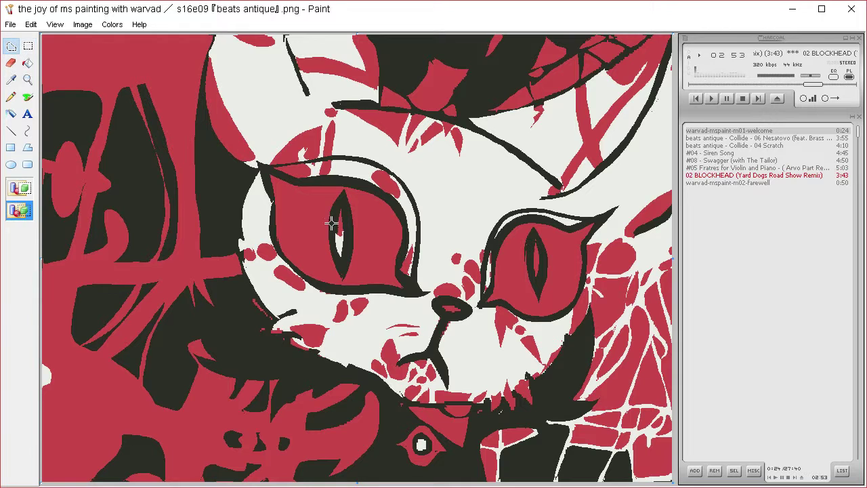
{"action": "mouse_move", "coordinate": [336, 227]}
{"action": "left_mouse_down"}
{"action": "mouse_move", "coordinate": [341, 260]}
{"action": "mouse_move", "coordinate": [336, 204]}
{"action": "left_mouse_up"}
{"action": "key", "text": "Delete"}
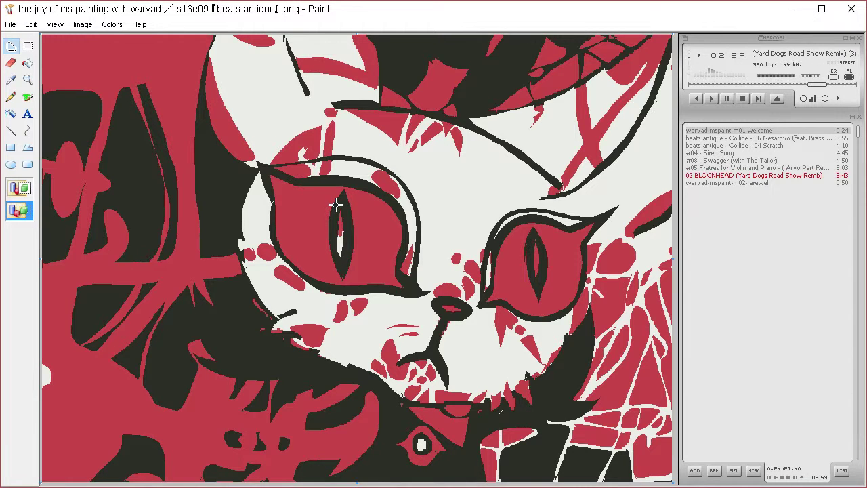
Sharpen the crimson fur spikes beside the chin and fill in crimson tufts along the bigger eye's cheek edge
{"action": "left_click", "coordinate": [16, 79]}
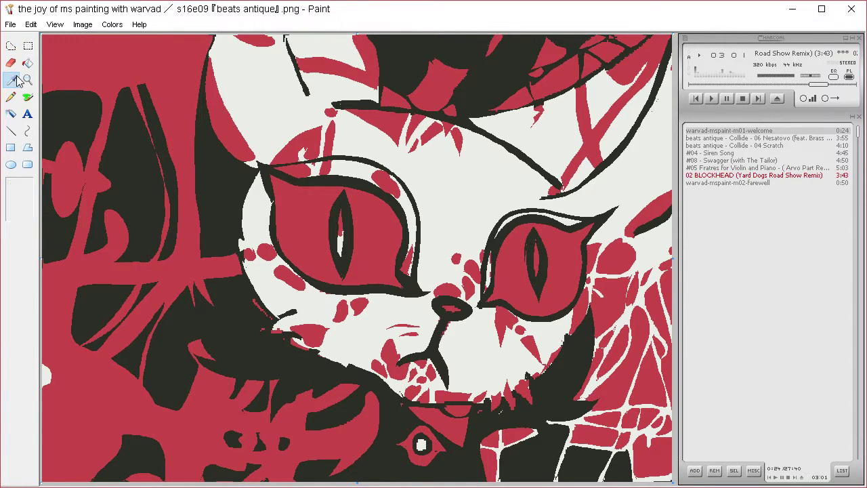
{"action": "left_click", "coordinate": [10, 45]}
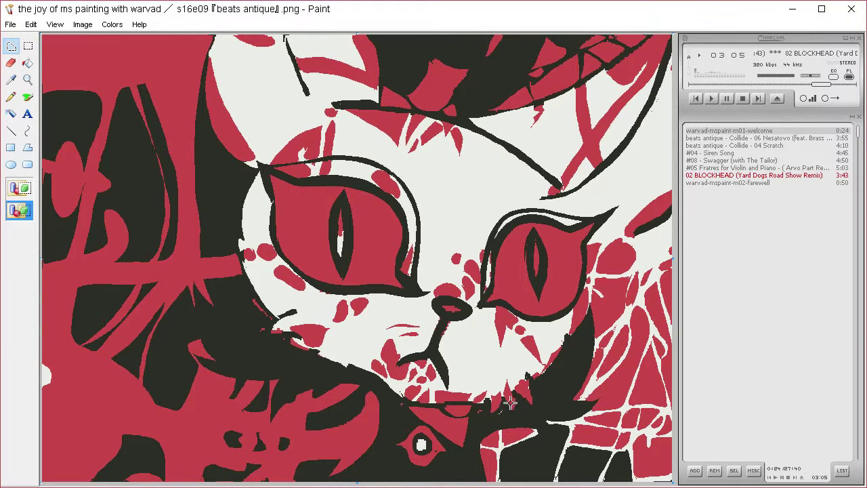
{"action": "mouse_move", "coordinate": [505, 397]}
{"action": "left_mouse_down"}
{"action": "mouse_move", "coordinate": [512, 416]}
{"action": "mouse_move", "coordinate": [509, 396]}
{"action": "mouse_move", "coordinate": [537, 381]}
{"action": "mouse_move", "coordinate": [513, 394]}
{"action": "mouse_move", "coordinate": [513, 412]}
{"action": "mouse_move", "coordinate": [535, 376]}
{"action": "mouse_move", "coordinate": [521, 402]}
{"action": "mouse_move", "coordinate": [511, 392]}
{"action": "mouse_move", "coordinate": [512, 409]}
{"action": "mouse_move", "coordinate": [537, 381]}
{"action": "mouse_move", "coordinate": [518, 396]}
{"action": "mouse_move", "coordinate": [532, 410]}
{"action": "mouse_move", "coordinate": [522, 379]}
{"action": "left_mouse_up"}
{"action": "key", "text": "Delete"}
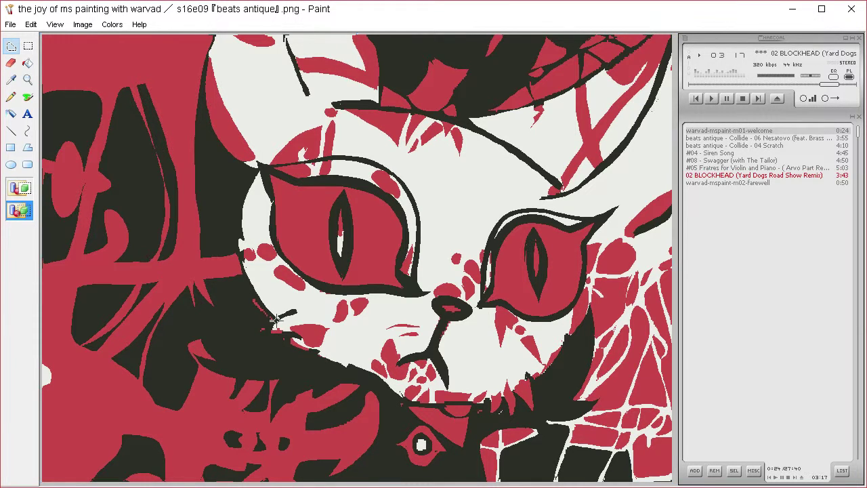
{"action": "mouse_move", "coordinate": [276, 321]}
{"action": "left_mouse_down"}
{"action": "mouse_move", "coordinate": [252, 293]}
{"action": "mouse_move", "coordinate": [272, 319]}
{"action": "mouse_move", "coordinate": [288, 305]}
{"action": "mouse_move", "coordinate": [274, 332]}
{"action": "left_mouse_up"}
{"action": "key", "text": "Delete"}
{"action": "key", "text": "Delete"}
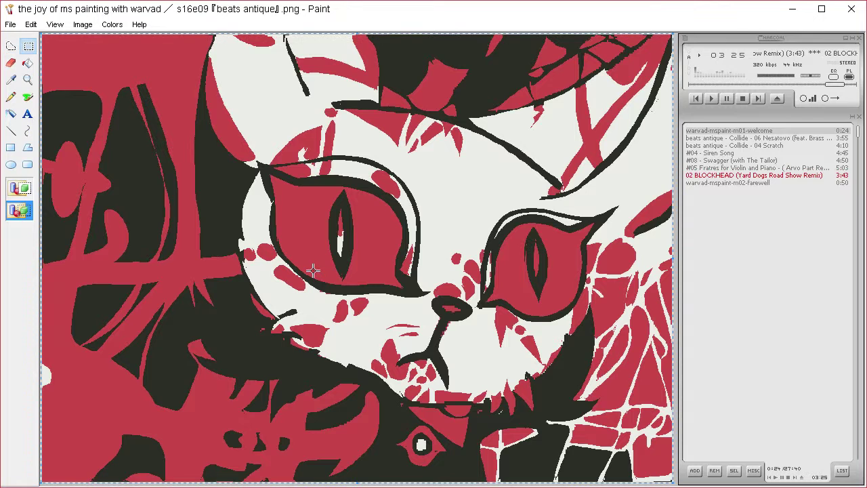
Add thin near-black curved outlines around the slit pupils of both eyes
{"action": "left_click", "coordinate": [11, 79]}
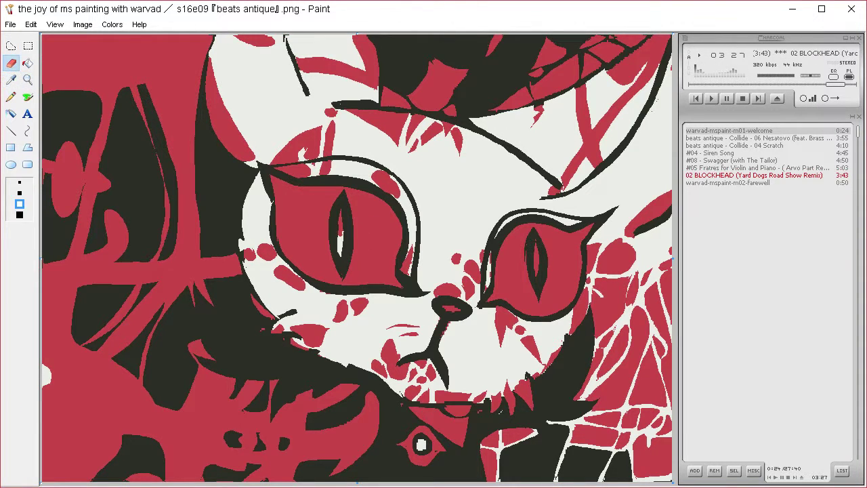
{"action": "left_click", "coordinate": [11, 46]}
{"action": "mouse_move", "coordinate": [344, 191]}
{"action": "left_mouse_down"}
{"action": "mouse_move", "coordinate": [326, 209]}
{"action": "mouse_move", "coordinate": [328, 265]}
{"action": "mouse_move", "coordinate": [342, 279]}
{"action": "mouse_move", "coordinate": [337, 197]}
{"action": "mouse_move", "coordinate": [359, 194]}
{"action": "mouse_move", "coordinate": [350, 202]}
{"action": "mouse_move", "coordinate": [358, 250]}
{"action": "mouse_move", "coordinate": [349, 278]}
{"action": "mouse_move", "coordinate": [354, 223]}
{"action": "mouse_move", "coordinate": [345, 193]}
{"action": "left_mouse_up"}
{"action": "key", "text": "Delete"}
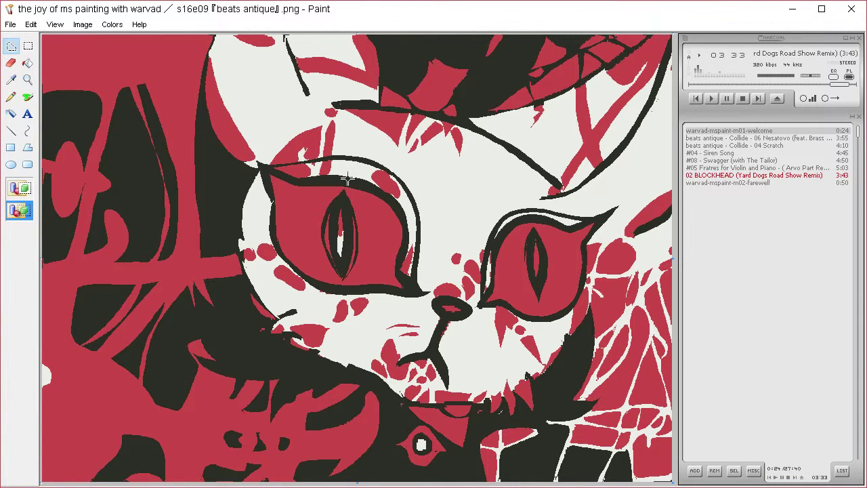
{"action": "mouse_move", "coordinate": [530, 229]}
{"action": "left_mouse_down"}
{"action": "mouse_move", "coordinate": [526, 287]}
{"action": "mouse_move", "coordinate": [534, 301]}
{"action": "mouse_move", "coordinate": [525, 276]}
{"action": "mouse_move", "coordinate": [549, 276]}
{"action": "mouse_move", "coordinate": [544, 295]}
{"action": "mouse_move", "coordinate": [552, 261]}
{"action": "mouse_move", "coordinate": [535, 228]}
{"action": "left_mouse_up"}
{"action": "left_click", "coordinate": [555, 248]}
{"action": "key", "text": "Delete"}
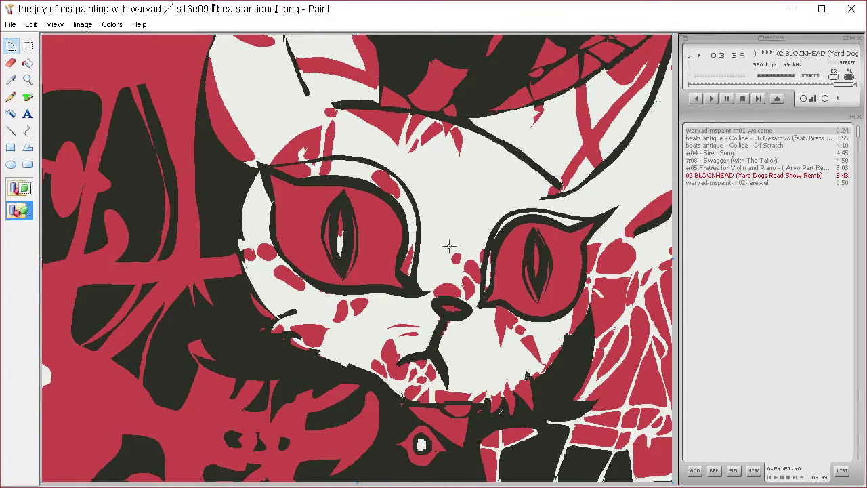
Draw thin near-black crease lines beneath the lower lids of both eyes, following their curves
{"action": "left_click_drag", "start_coordinate": [424, 294], "coordinate": [366, 293]}
{"action": "mouse_move", "coordinate": [300, 283]}
{"action": "left_mouse_down"}
{"action": "mouse_move", "coordinate": [272, 244]}
{"action": "mouse_move", "coordinate": [269, 198]}
{"action": "mouse_move", "coordinate": [278, 267]}
{"action": "mouse_move", "coordinate": [299, 282]}
{"action": "mouse_move", "coordinate": [358, 299]}
{"action": "mouse_move", "coordinate": [421, 296]}
{"action": "left_mouse_up"}
{"action": "key", "text": "Delete"}
{"action": "mouse_move", "coordinate": [420, 296]}
{"action": "left_mouse_down"}
{"action": "mouse_move", "coordinate": [349, 296]}
{"action": "mouse_move", "coordinate": [418, 296]}
{"action": "left_mouse_up"}
{"action": "key", "text": "Delete"}
{"action": "mouse_move", "coordinate": [418, 296]}
{"action": "left_mouse_down"}
{"action": "mouse_move", "coordinate": [365, 304]}
{"action": "mouse_move", "coordinate": [410, 300]}
{"action": "mouse_move", "coordinate": [539, 324]}
{"action": "mouse_move", "coordinate": [564, 319]}
{"action": "mouse_move", "coordinate": [588, 280]}
{"action": "mouse_move", "coordinate": [586, 249]}
{"action": "mouse_move", "coordinate": [587, 287]}
{"action": "mouse_move", "coordinate": [560, 324]}
{"action": "mouse_move", "coordinate": [521, 324]}
{"action": "mouse_move", "coordinate": [485, 306]}
{"action": "mouse_move", "coordinate": [520, 327]}
{"action": "mouse_move", "coordinate": [552, 326]}
{"action": "mouse_move", "coordinate": [511, 323]}
{"action": "mouse_move", "coordinate": [483, 305]}
{"action": "mouse_move", "coordinate": [503, 322]}
{"action": "mouse_move", "coordinate": [485, 307]}
{"action": "left_mouse_up"}
{"action": "key", "text": "Delete"}
{"action": "key", "text": "Delete"}
{"action": "key", "text": "Delete"}
{"action": "key", "text": "Delete"}
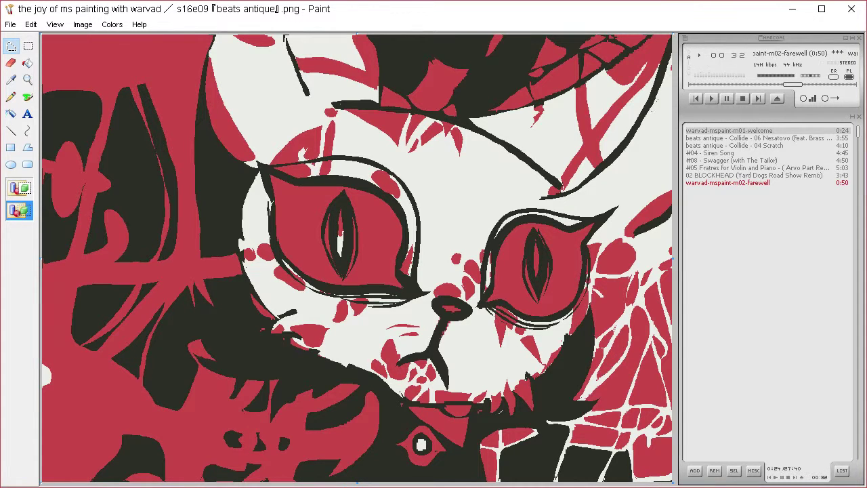
Pick a paint colour from the canvas and return to free-form selection for further reshaping
{"action": "left_click", "coordinate": [13, 79]}
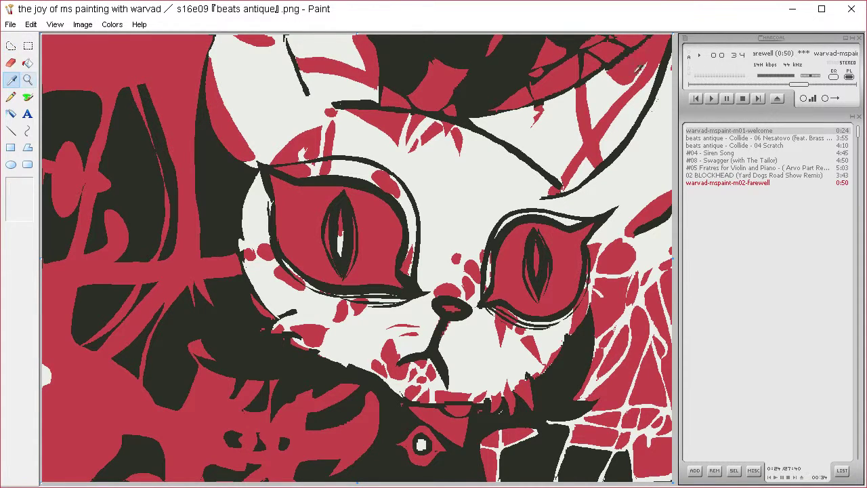
{"action": "left_click", "coordinate": [11, 62]}
{"action": "left_click", "coordinate": [11, 46]}
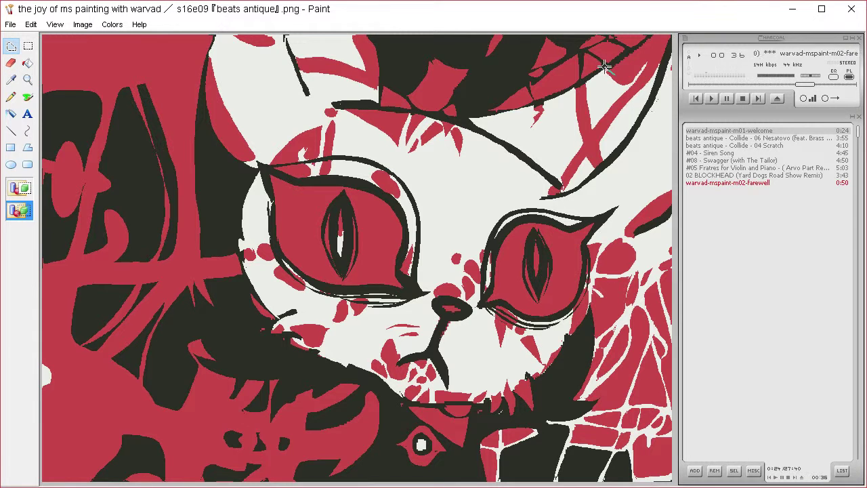